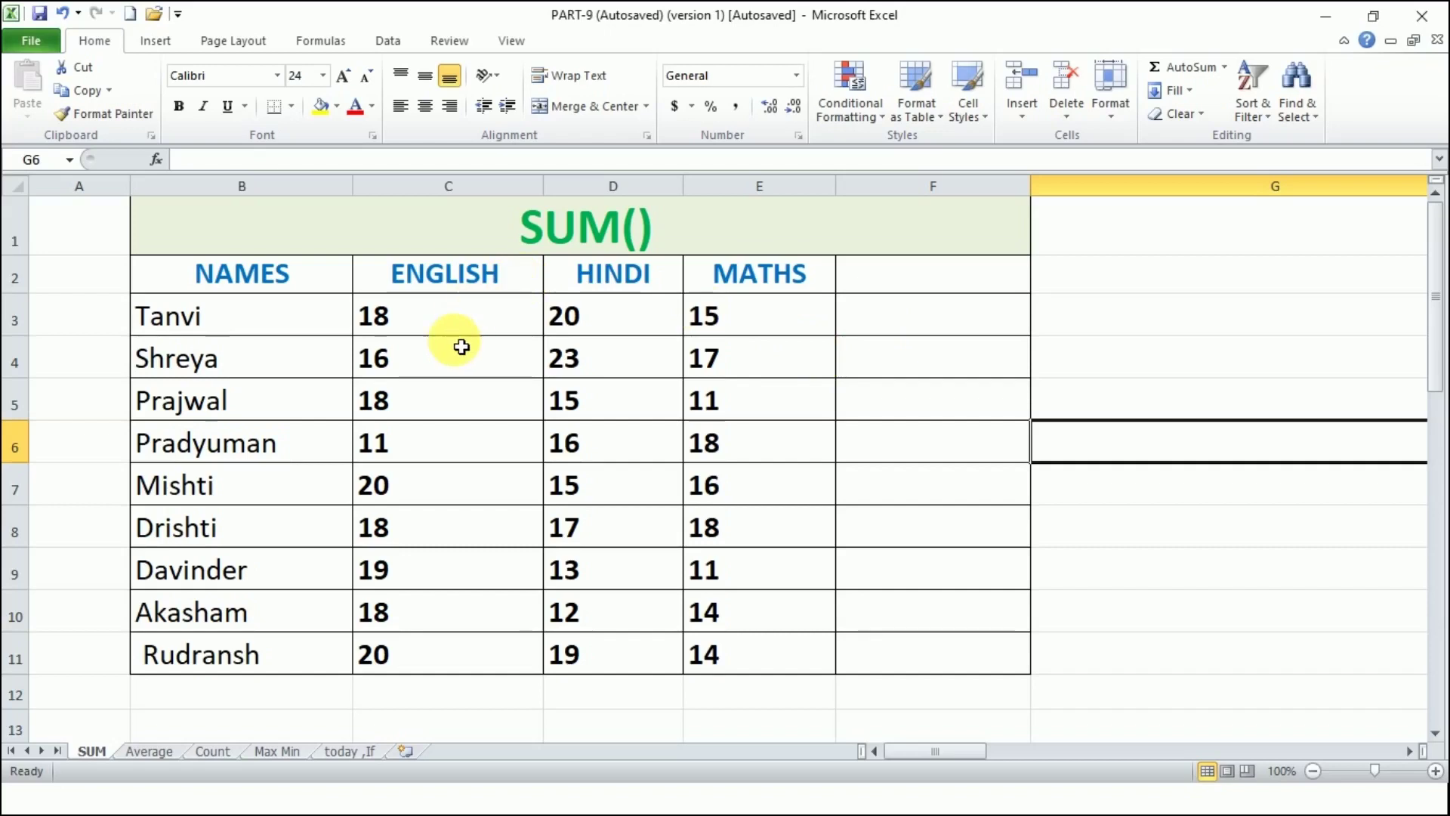
Use AutoSum to total the marks in C3:E3 into cell F3.
drag(463, 324, 554, 414)
click(831, 373)
drag(431, 323, 939, 314)
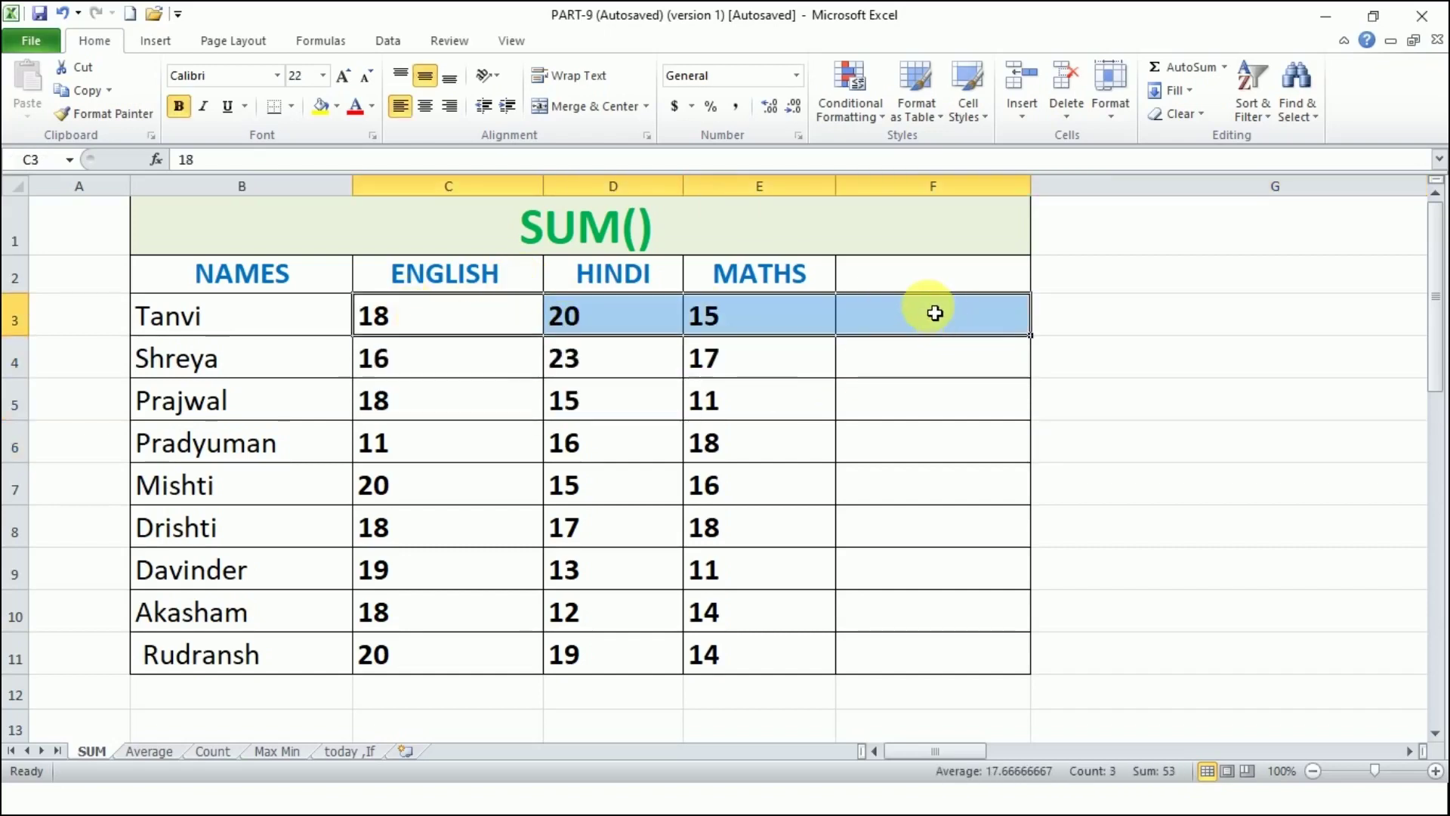
click(539, 331)
drag(541, 333, 976, 331)
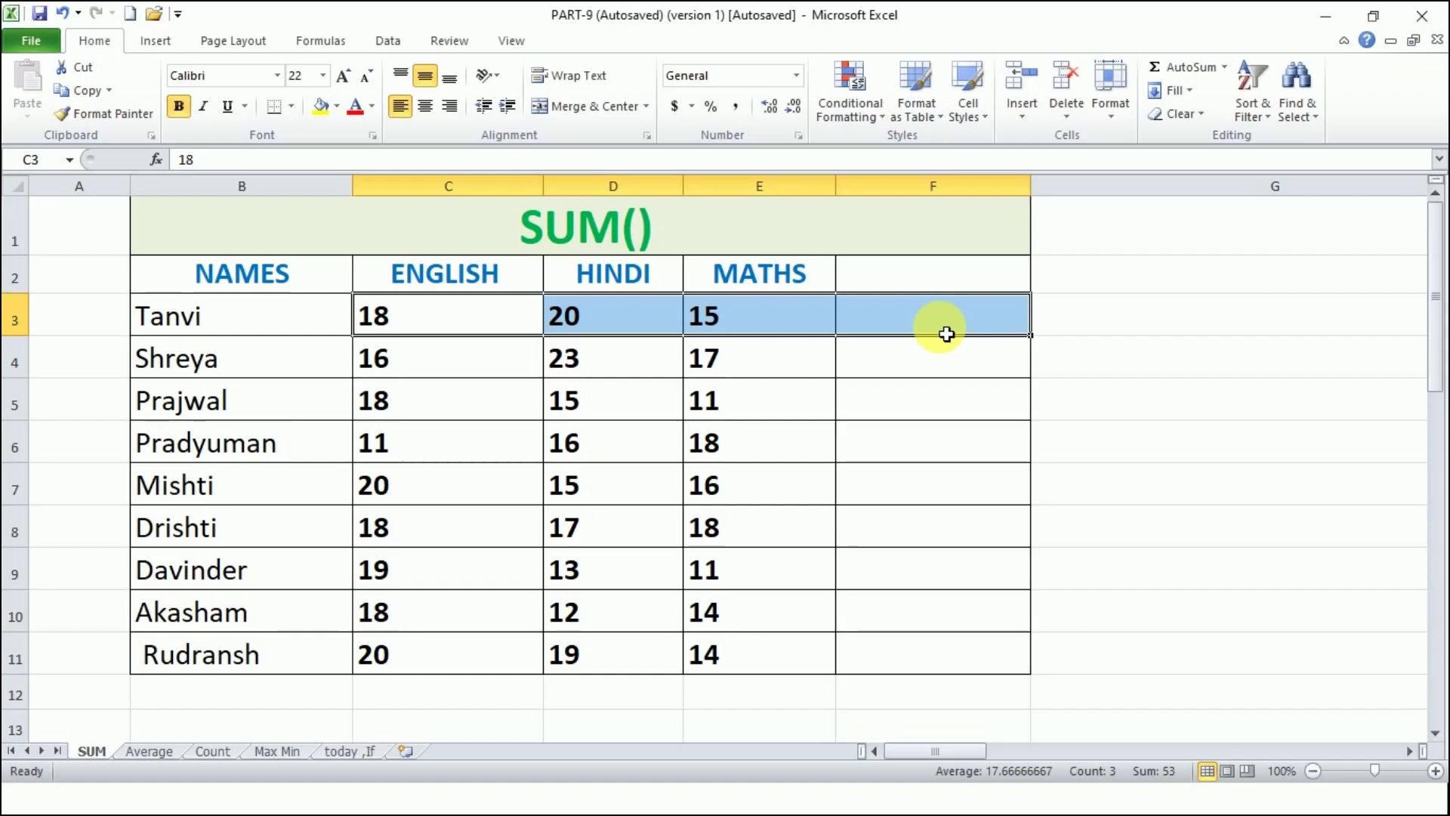
click(1193, 71)
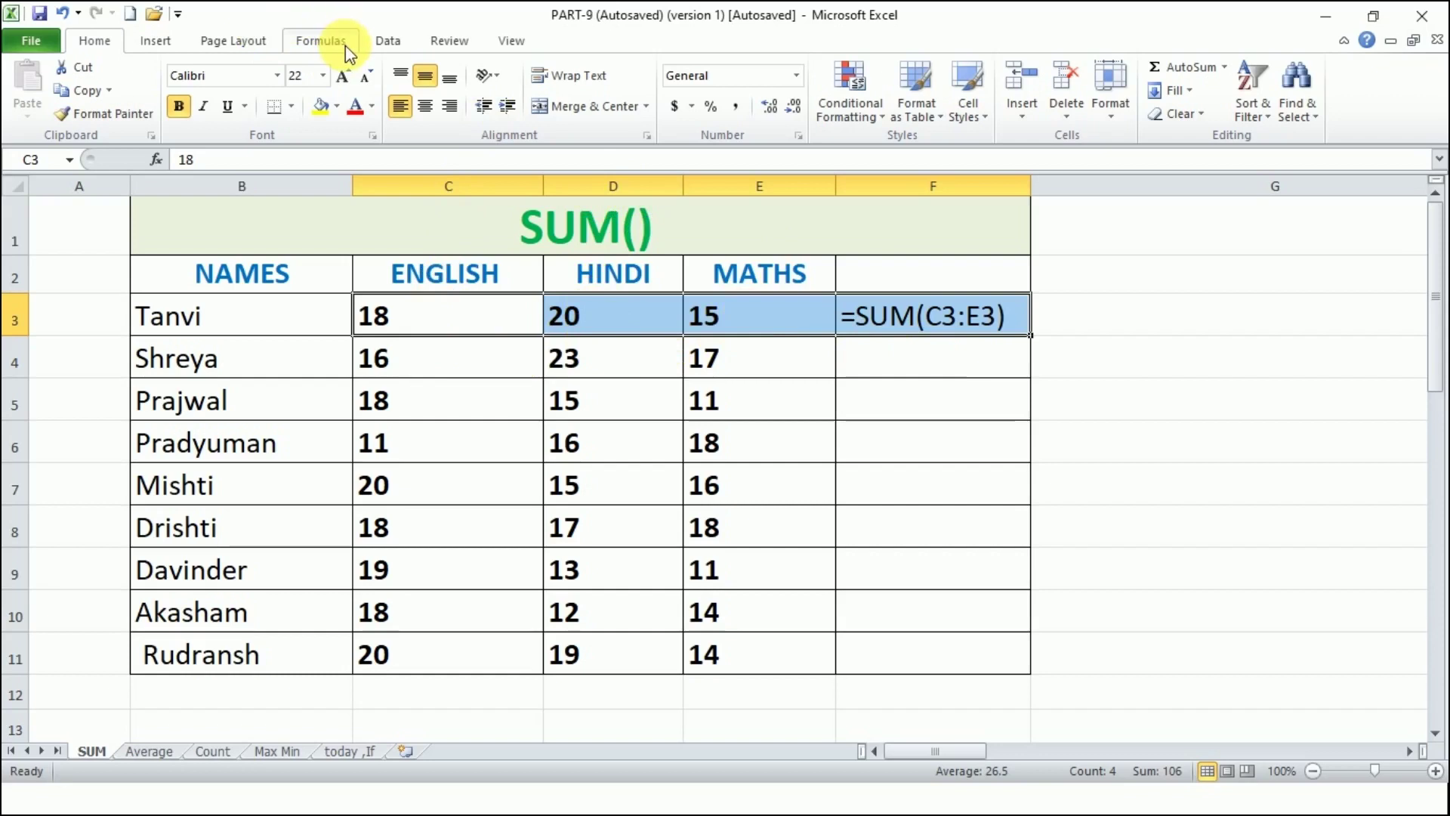
Fill the SUM formula in F3 down through F11 for the remaining students.
click(949, 364)
click(1008, 316)
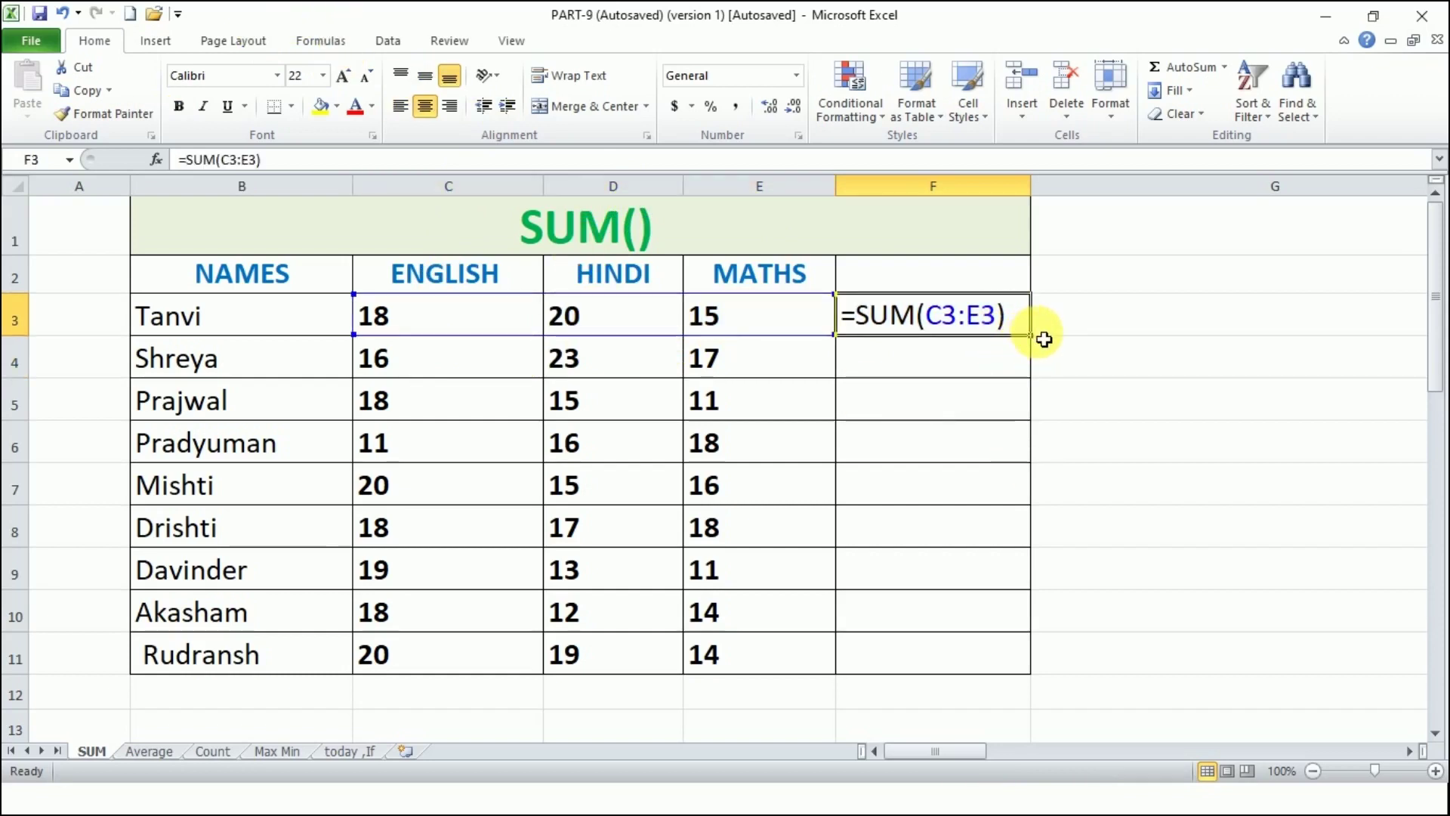
drag(1031, 336, 971, 668)
click(1311, 474)
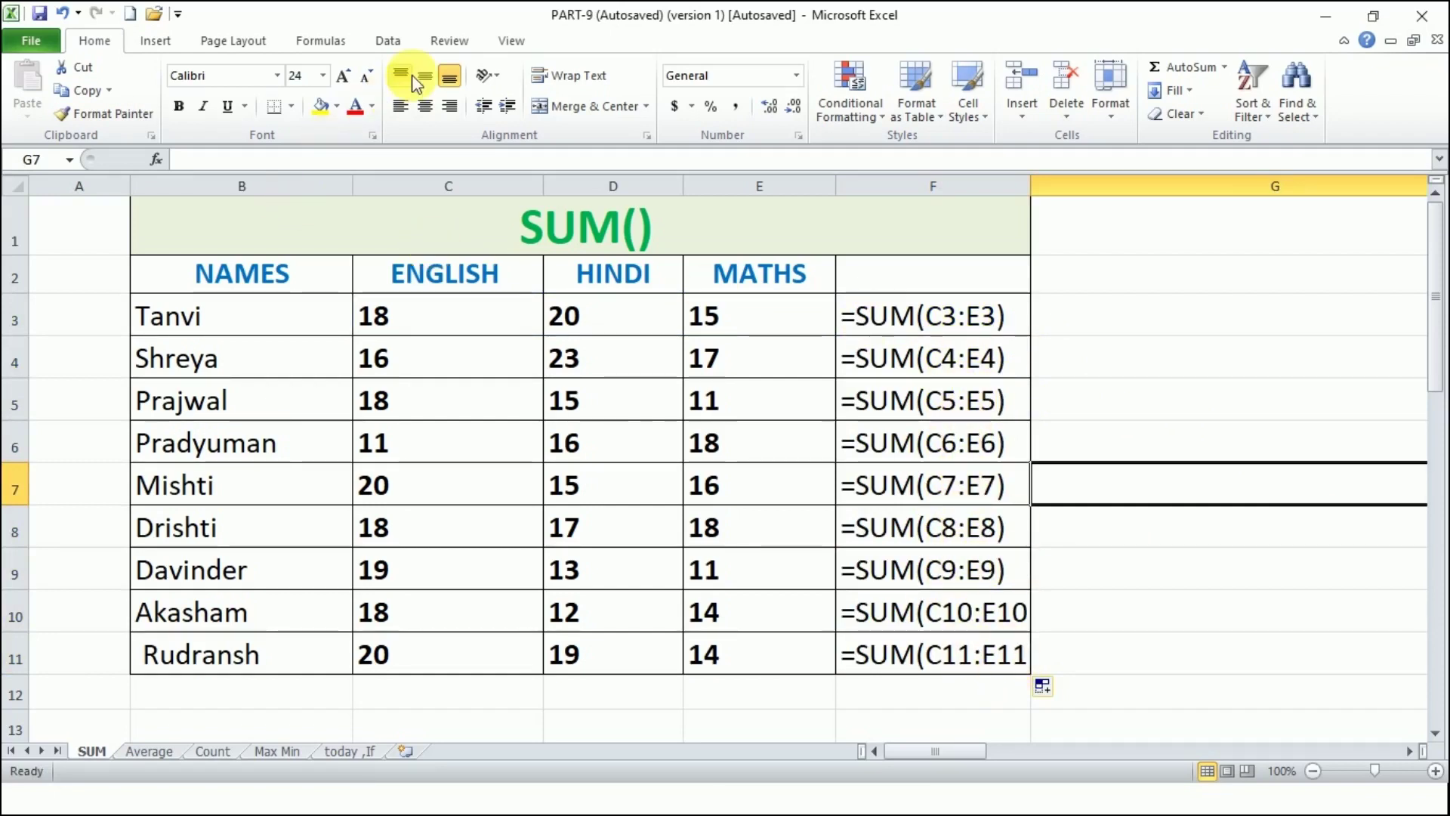
Turn off Show Formulas, autofit the HINDI and MATHS columns, and select the total in F3.
click(313, 40)
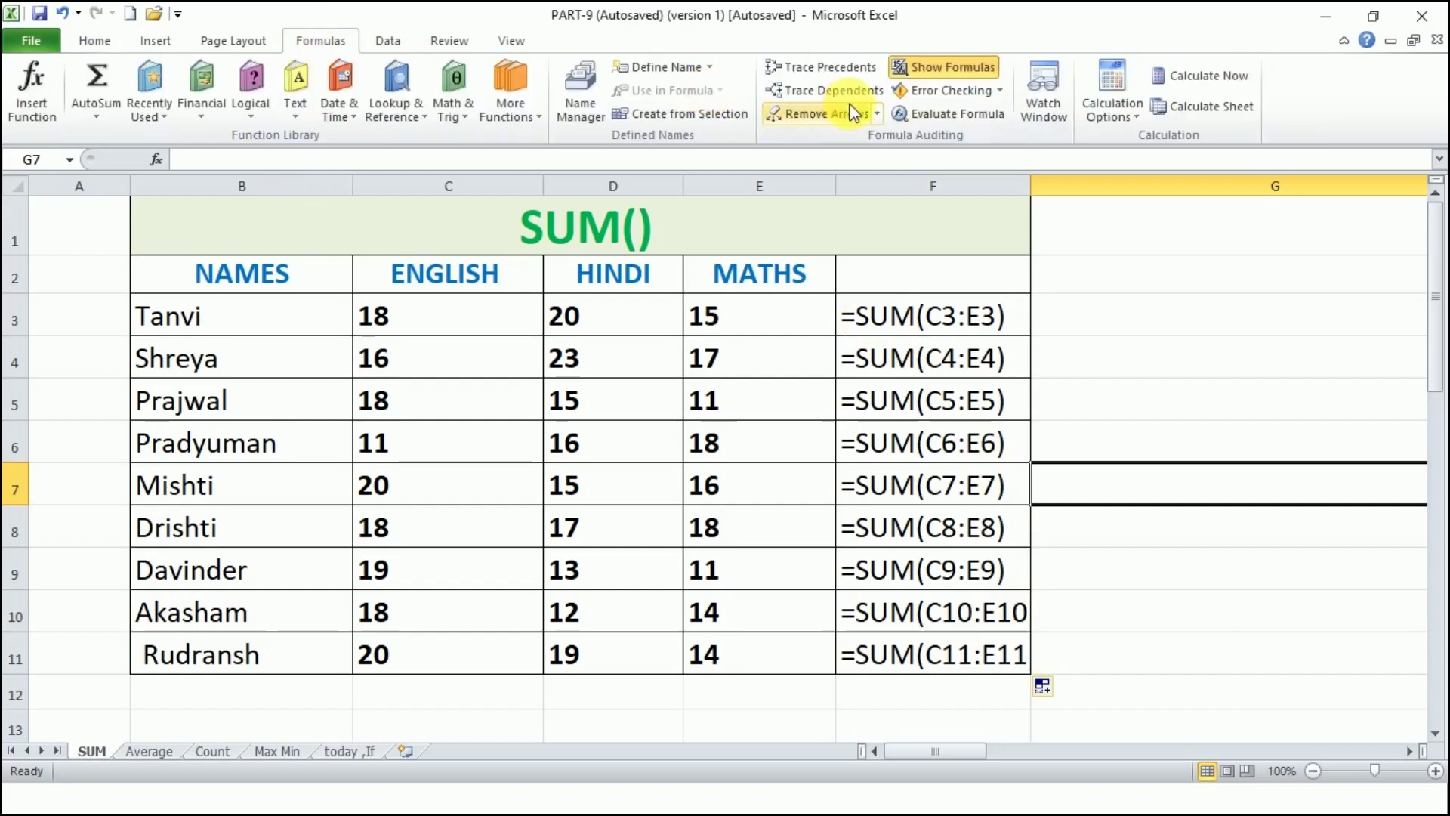
click(933, 66)
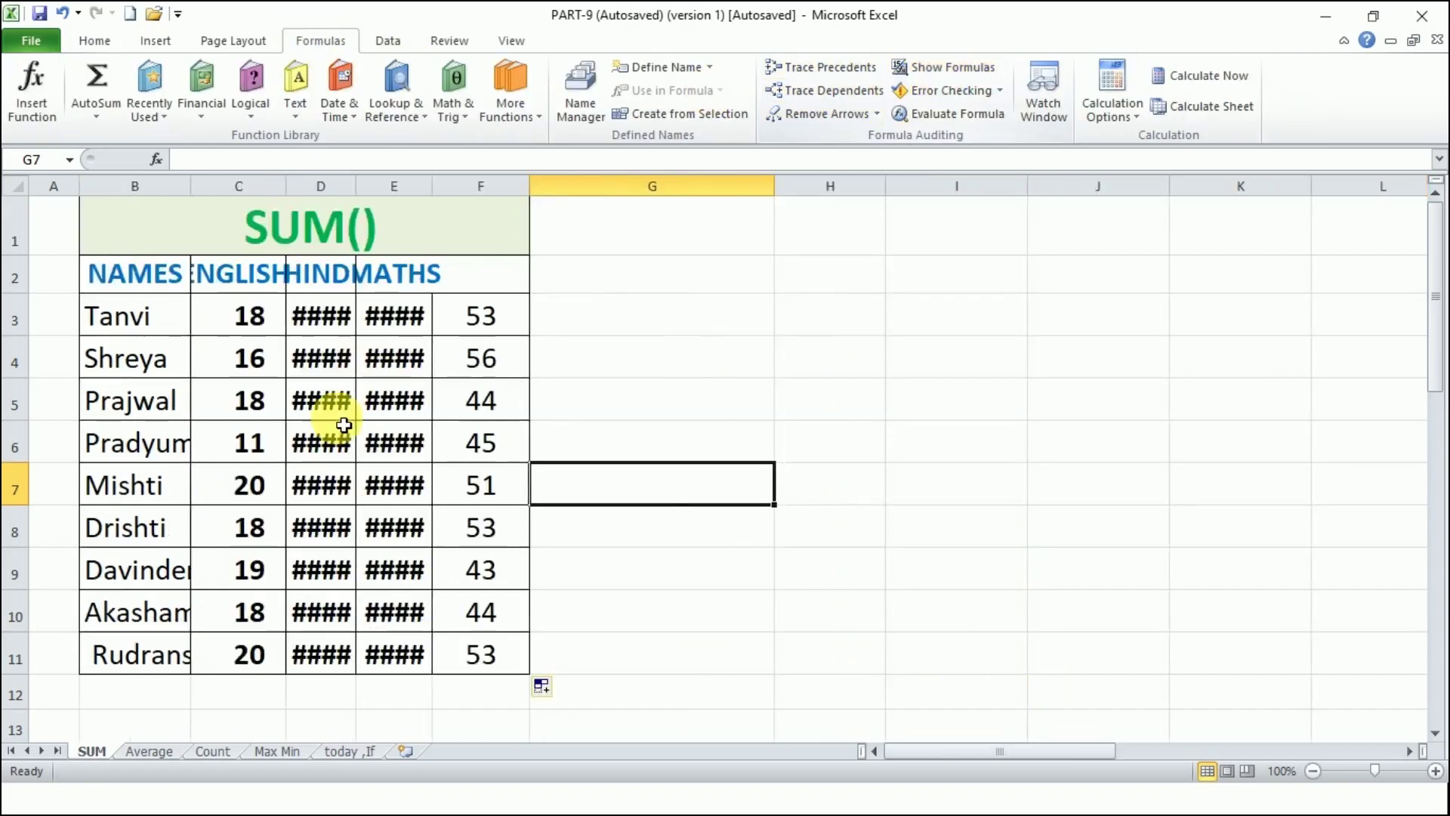
double_click(432, 186)
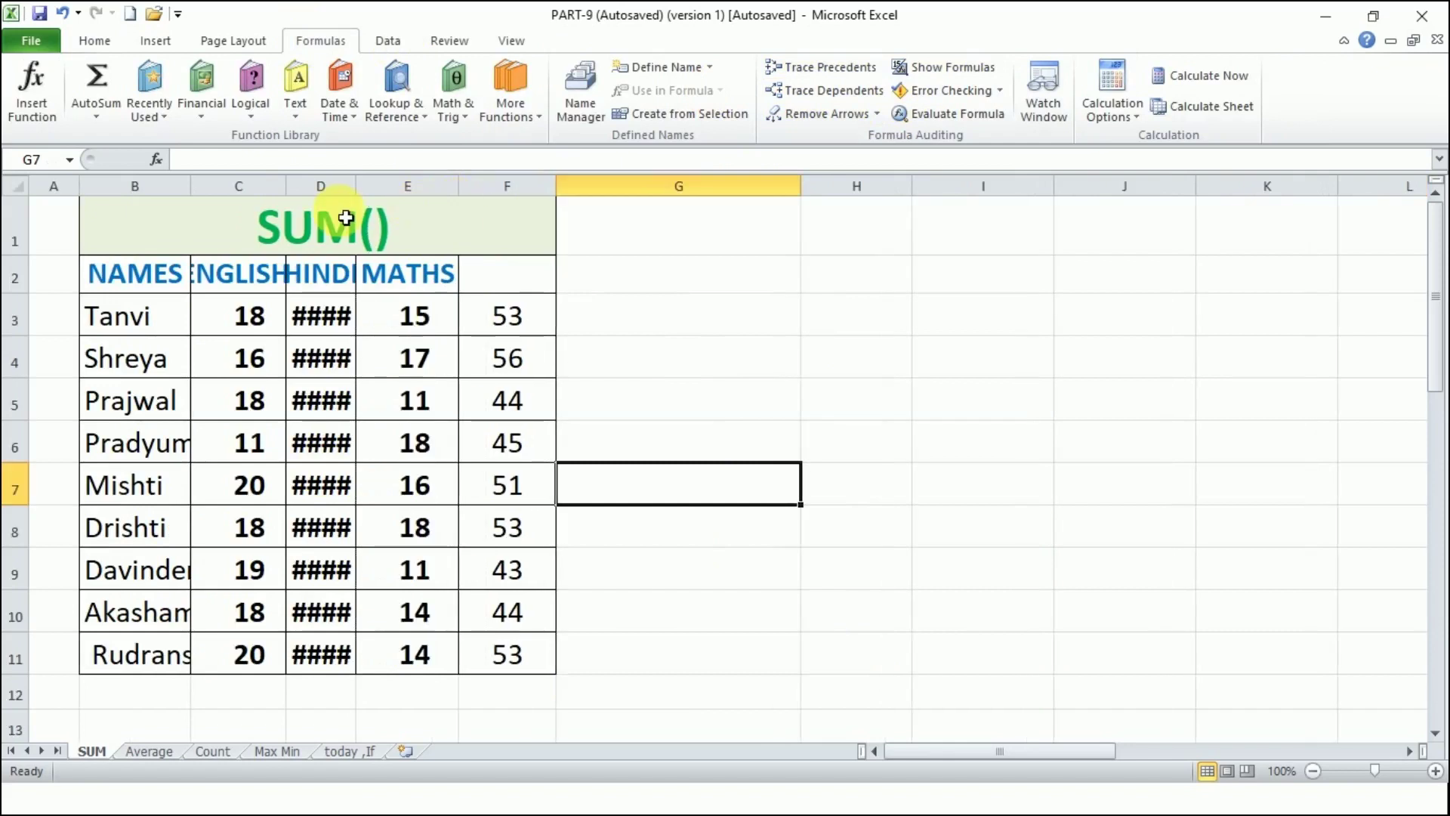
double_click(356, 186)
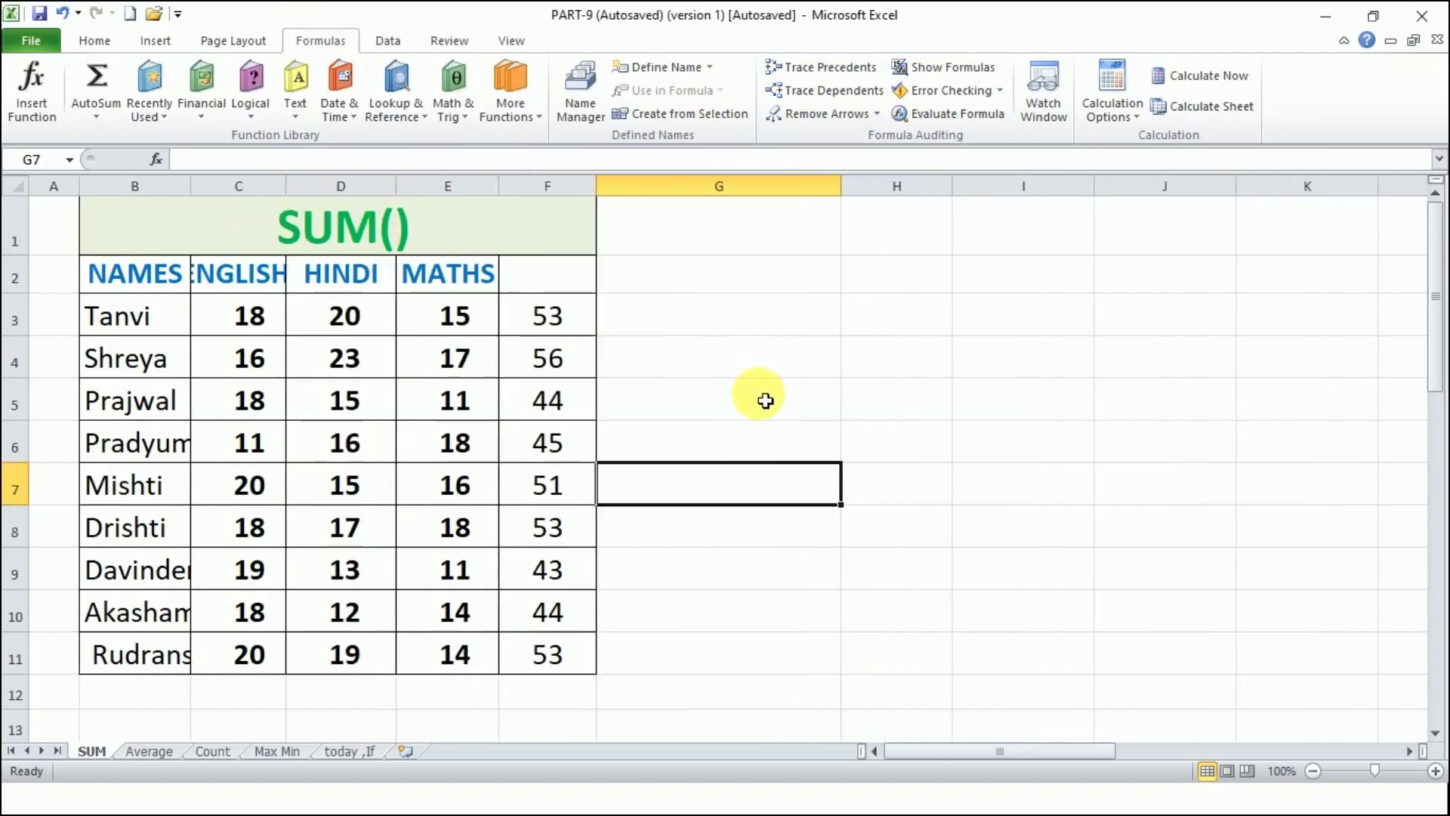
click(560, 324)
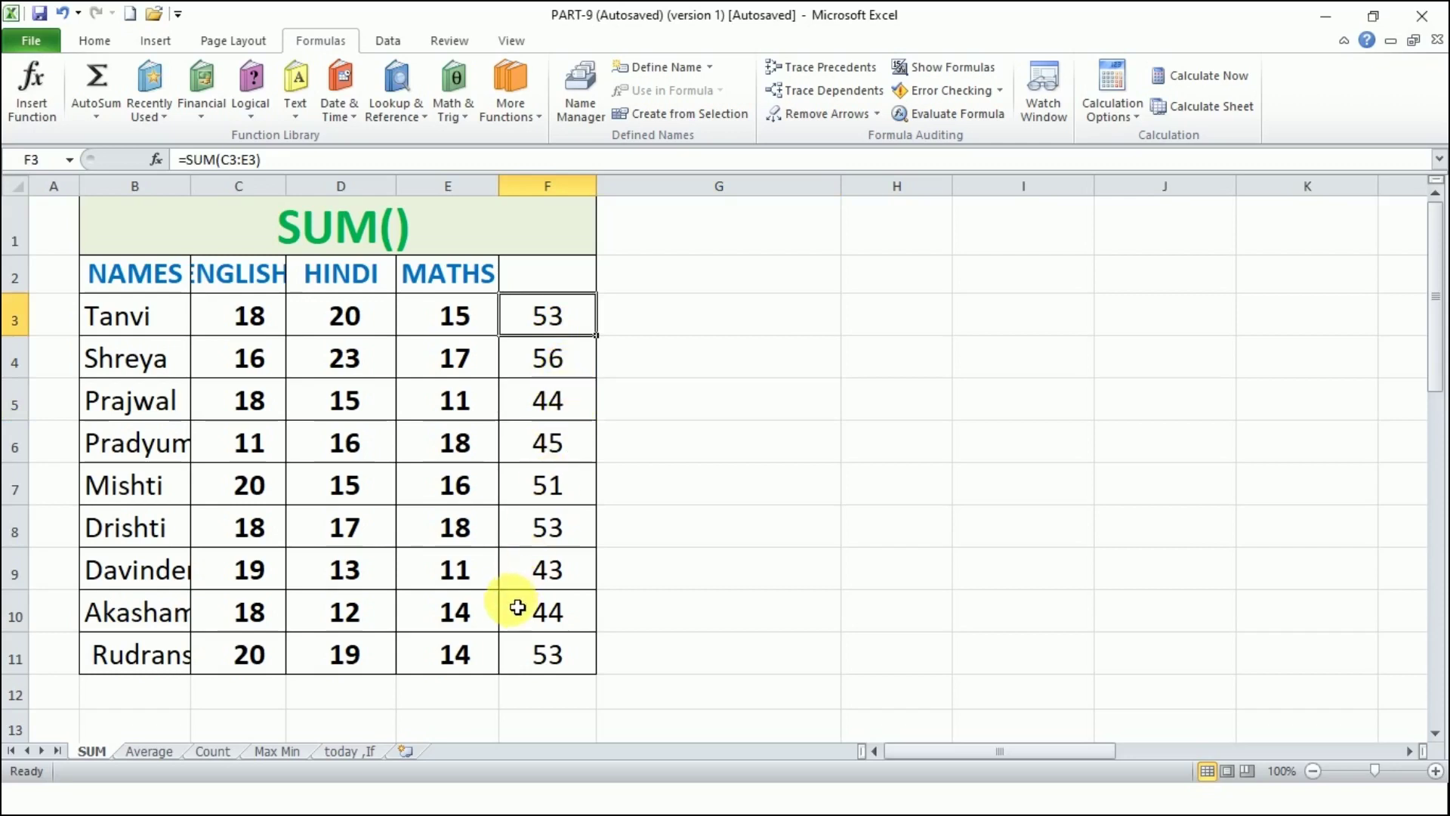
Enter the formula =sum("5",10,true) in cell G3.
click(700, 305)
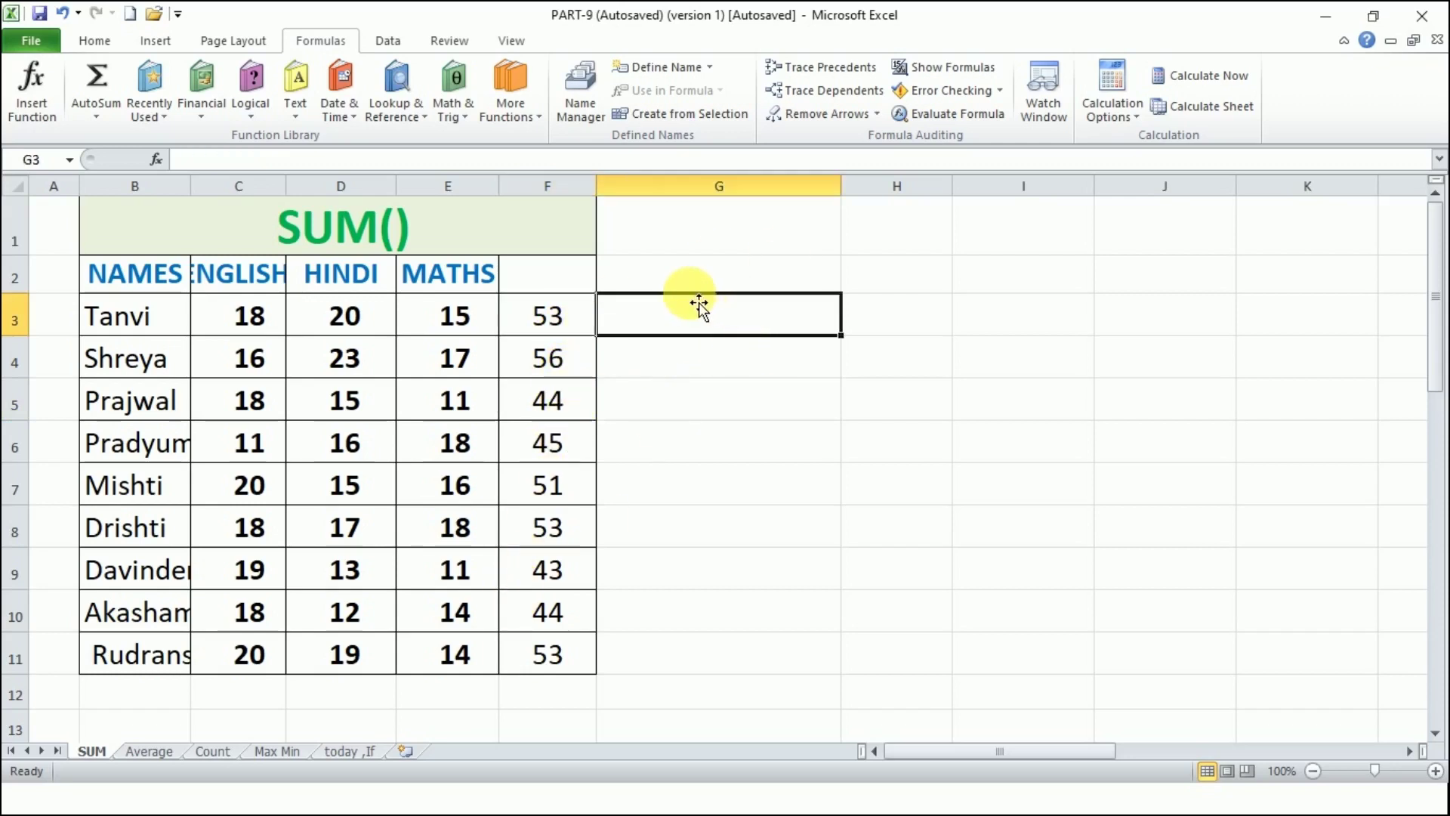
text(=su)
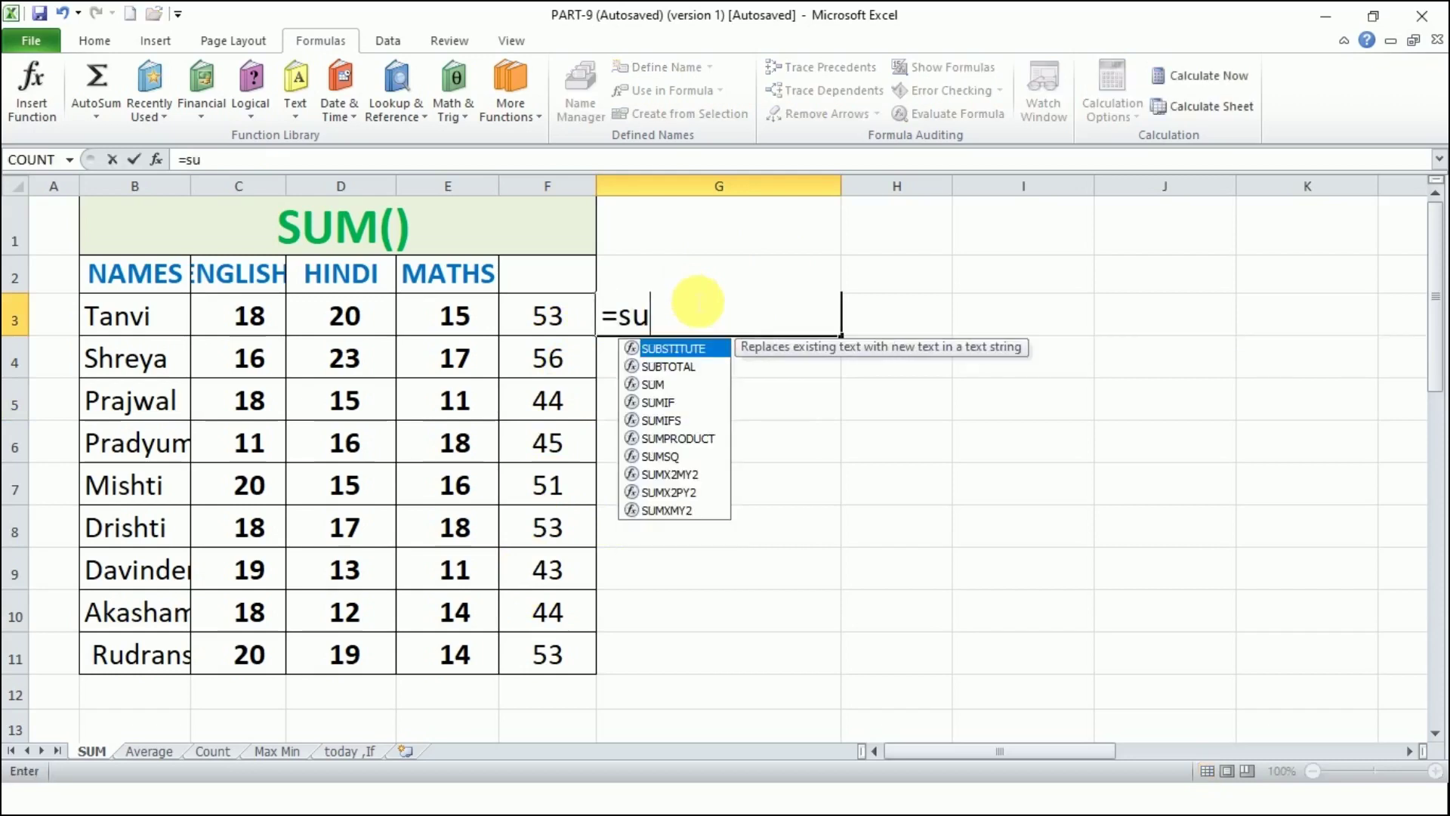
text(m())
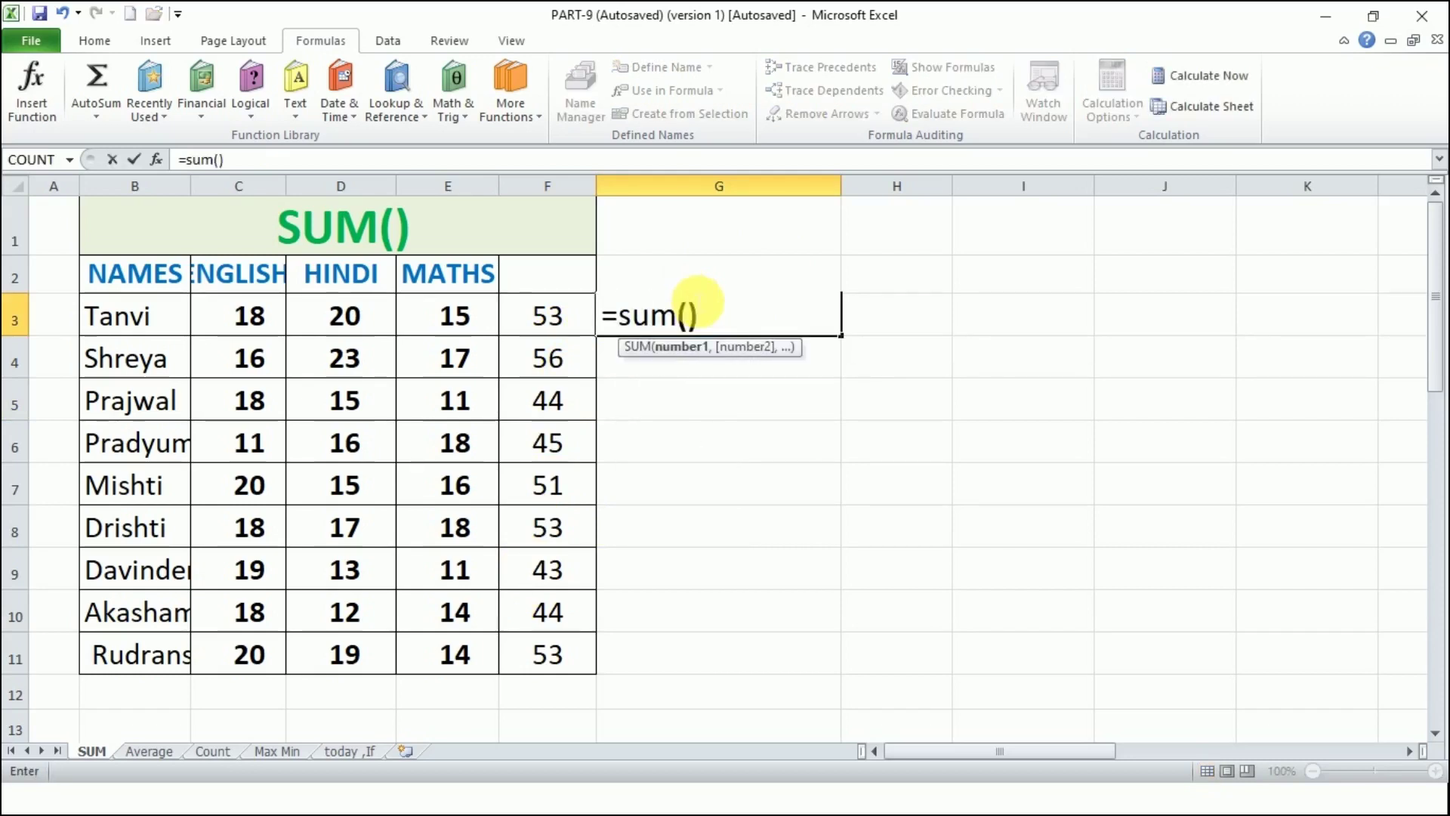
key(Return)
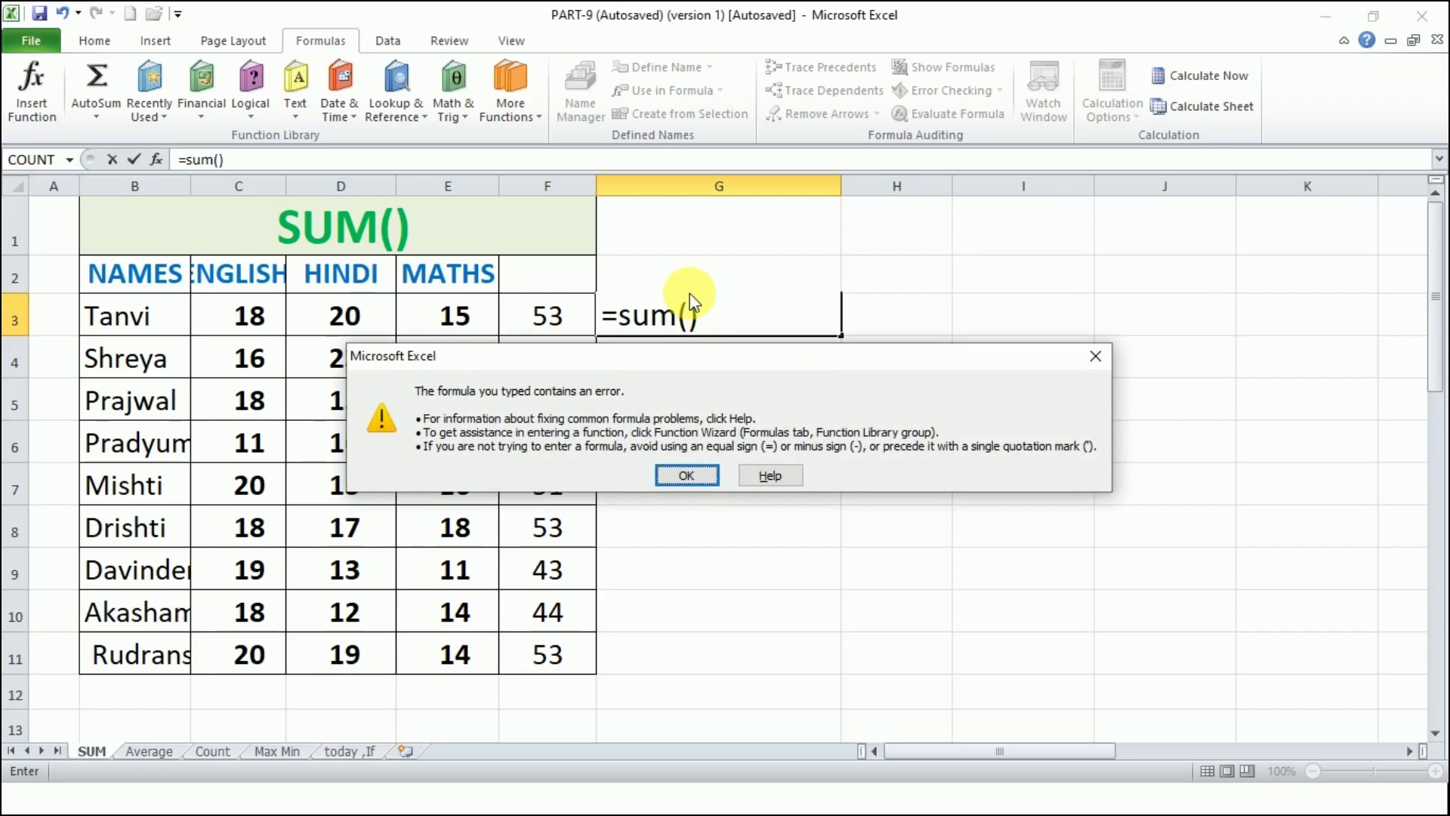
click(684, 475)
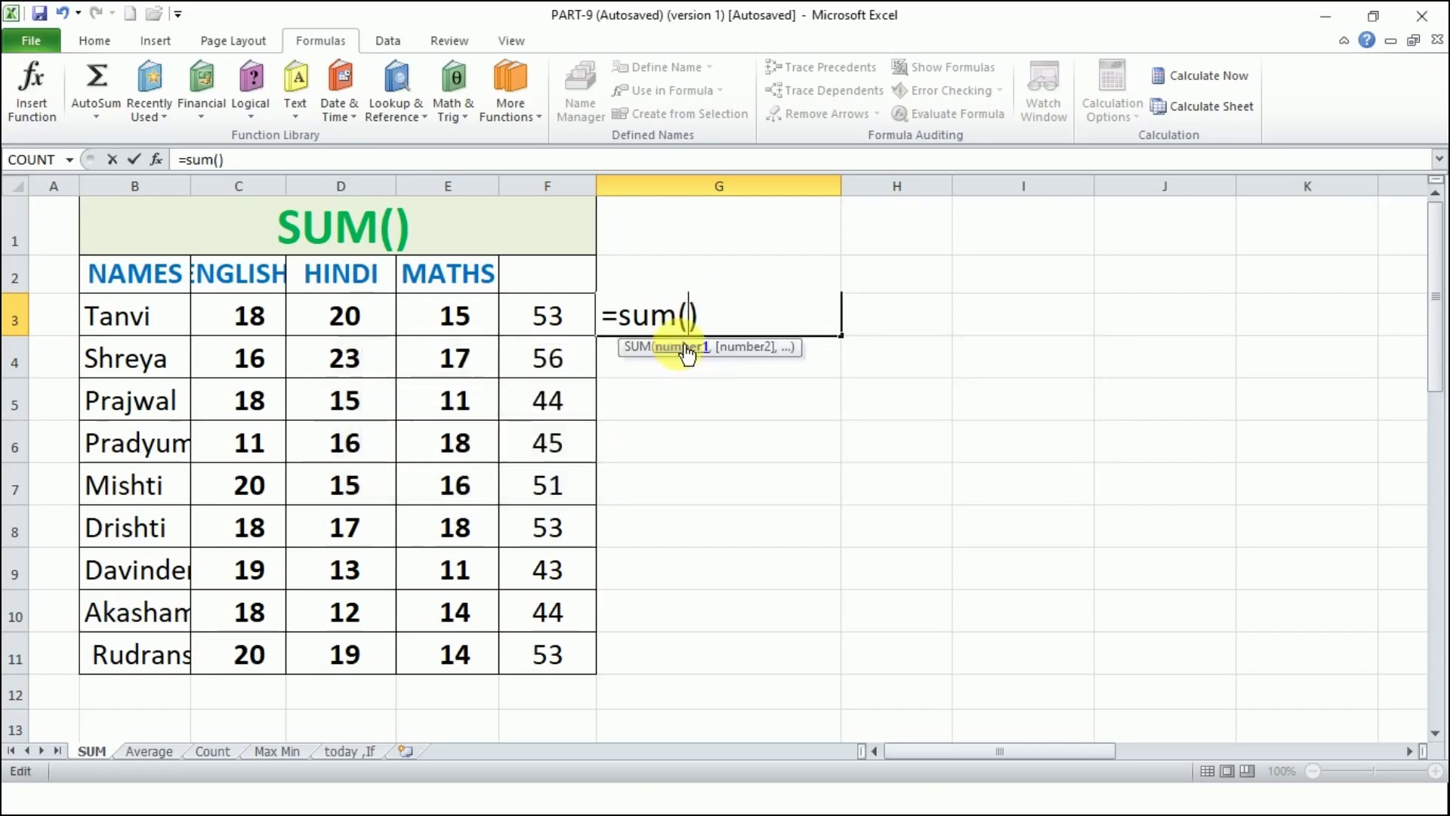
text("5")
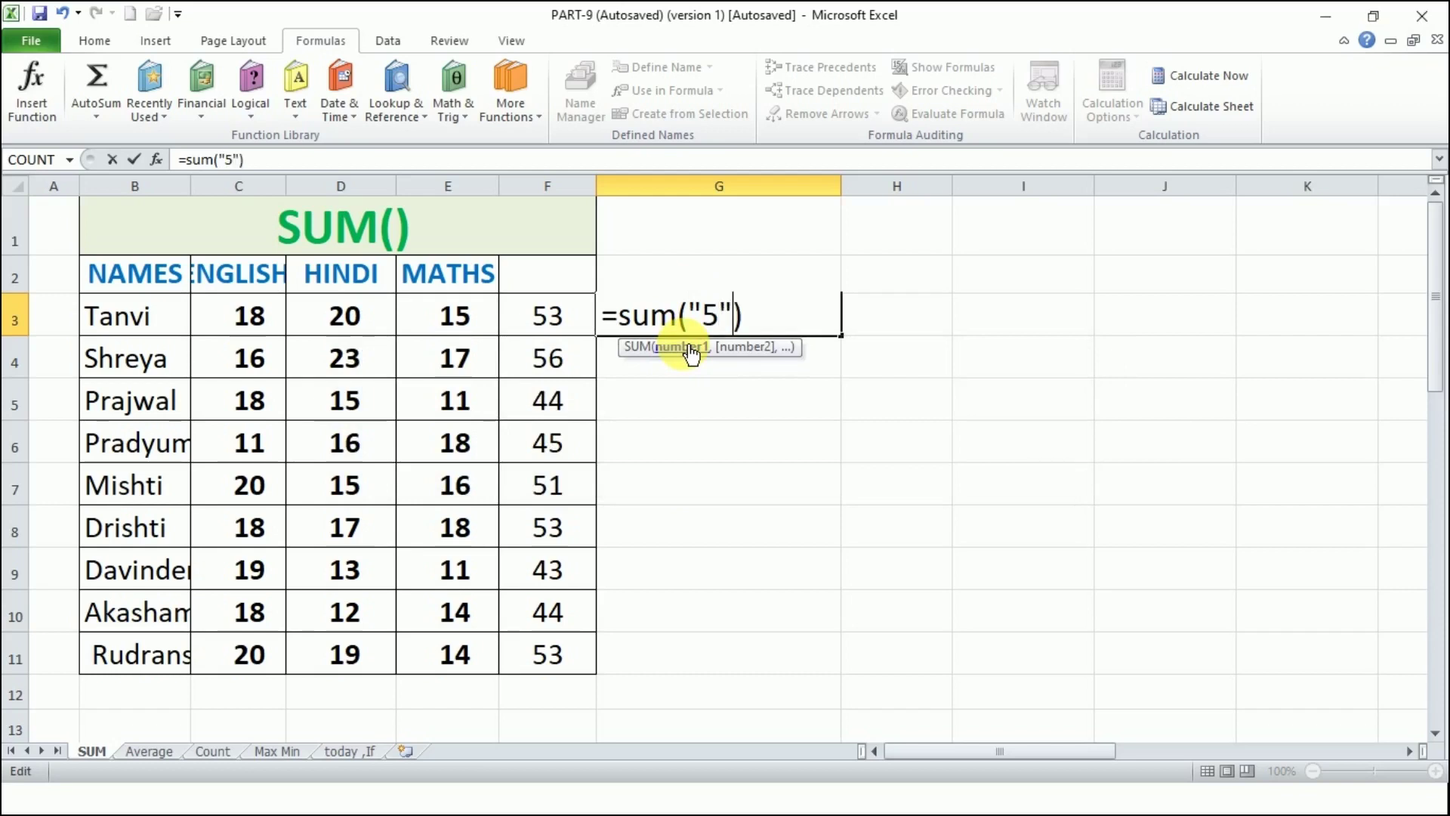
text(,)
text(10)
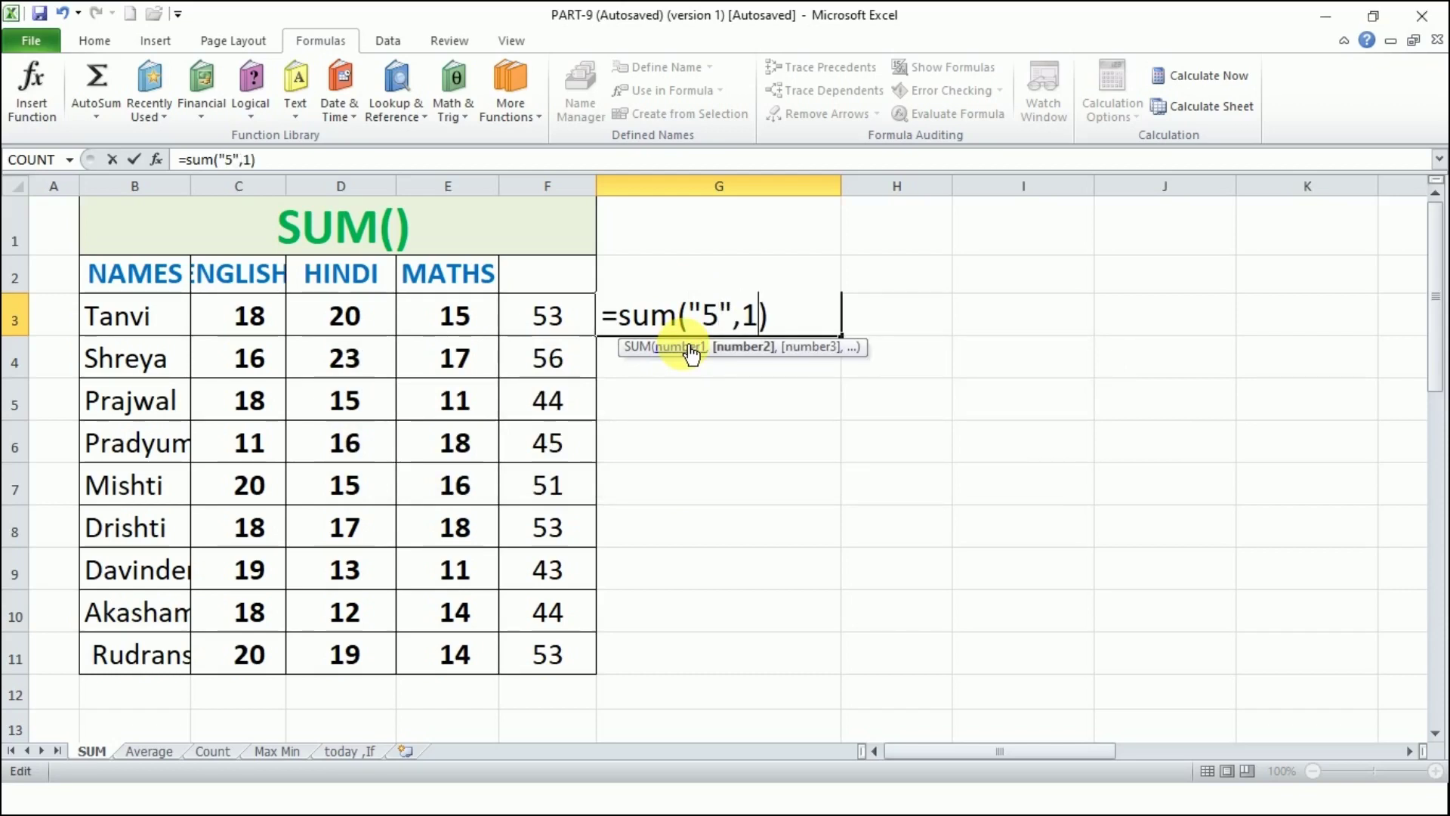
text(,true)
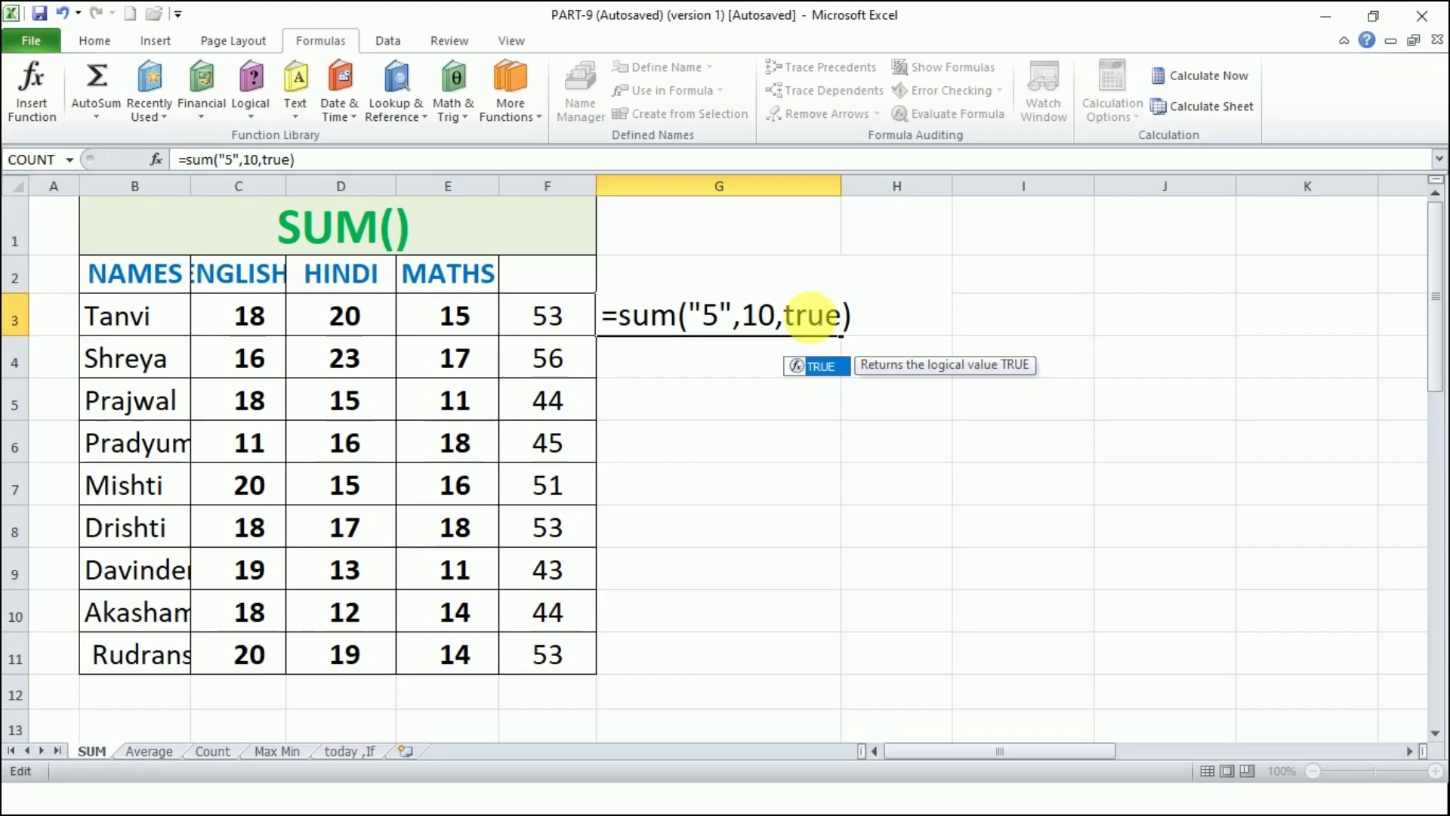
key(Return)
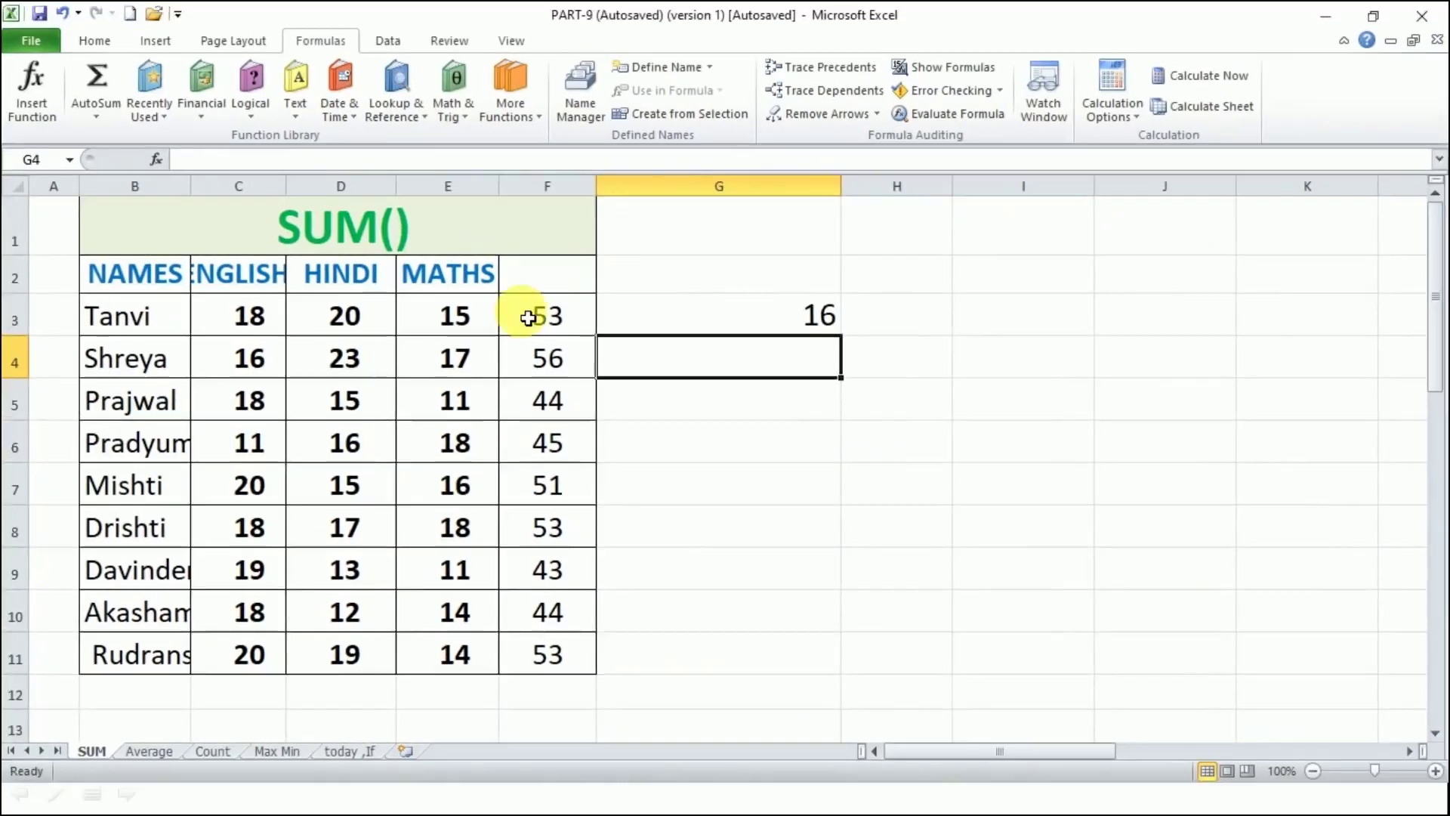
On the Average sheet, slightly reduce the title row's height and enter =average(e3:e11) in cell E12.
click(168, 754)
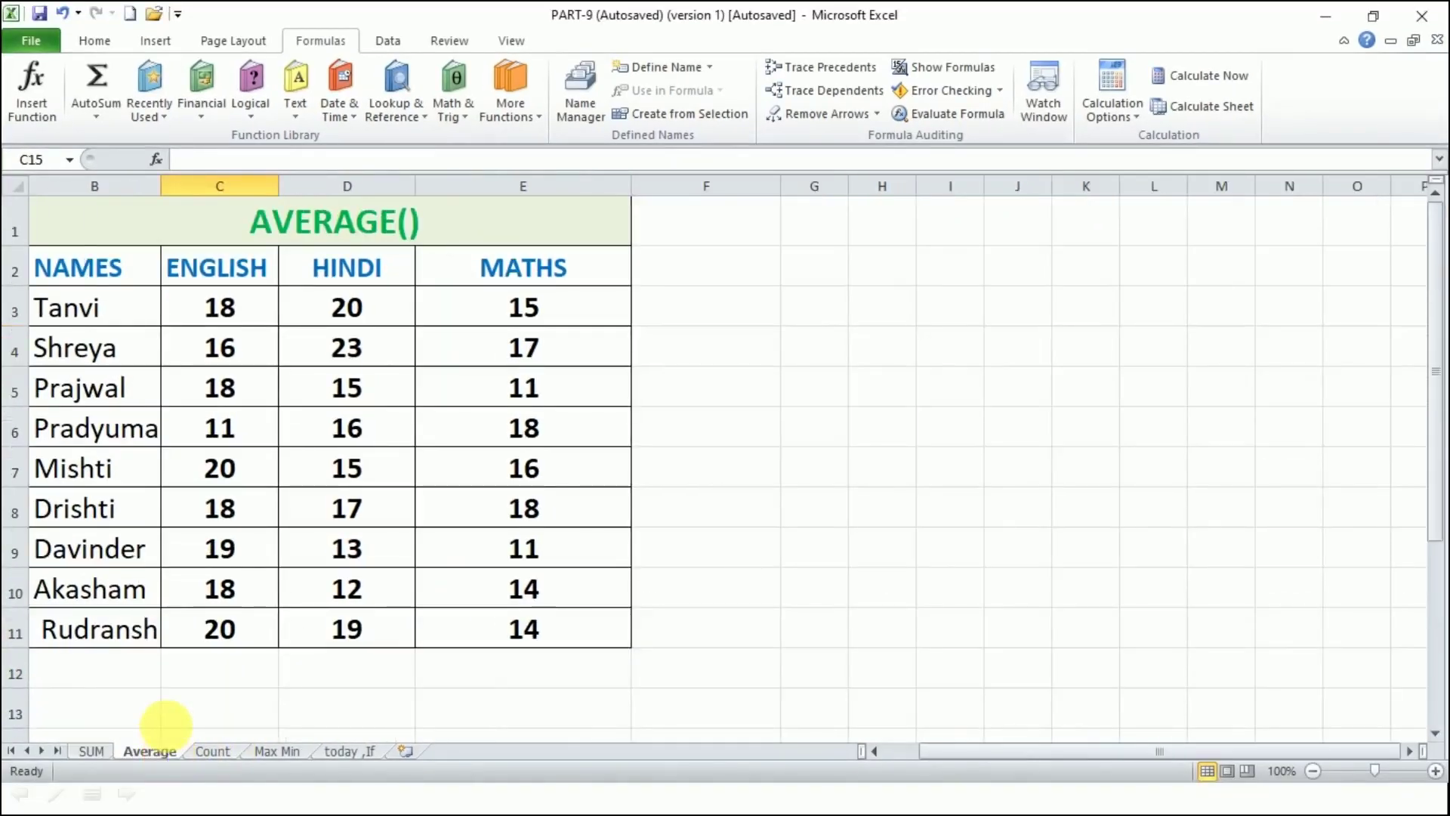
drag(11, 250, 13, 236)
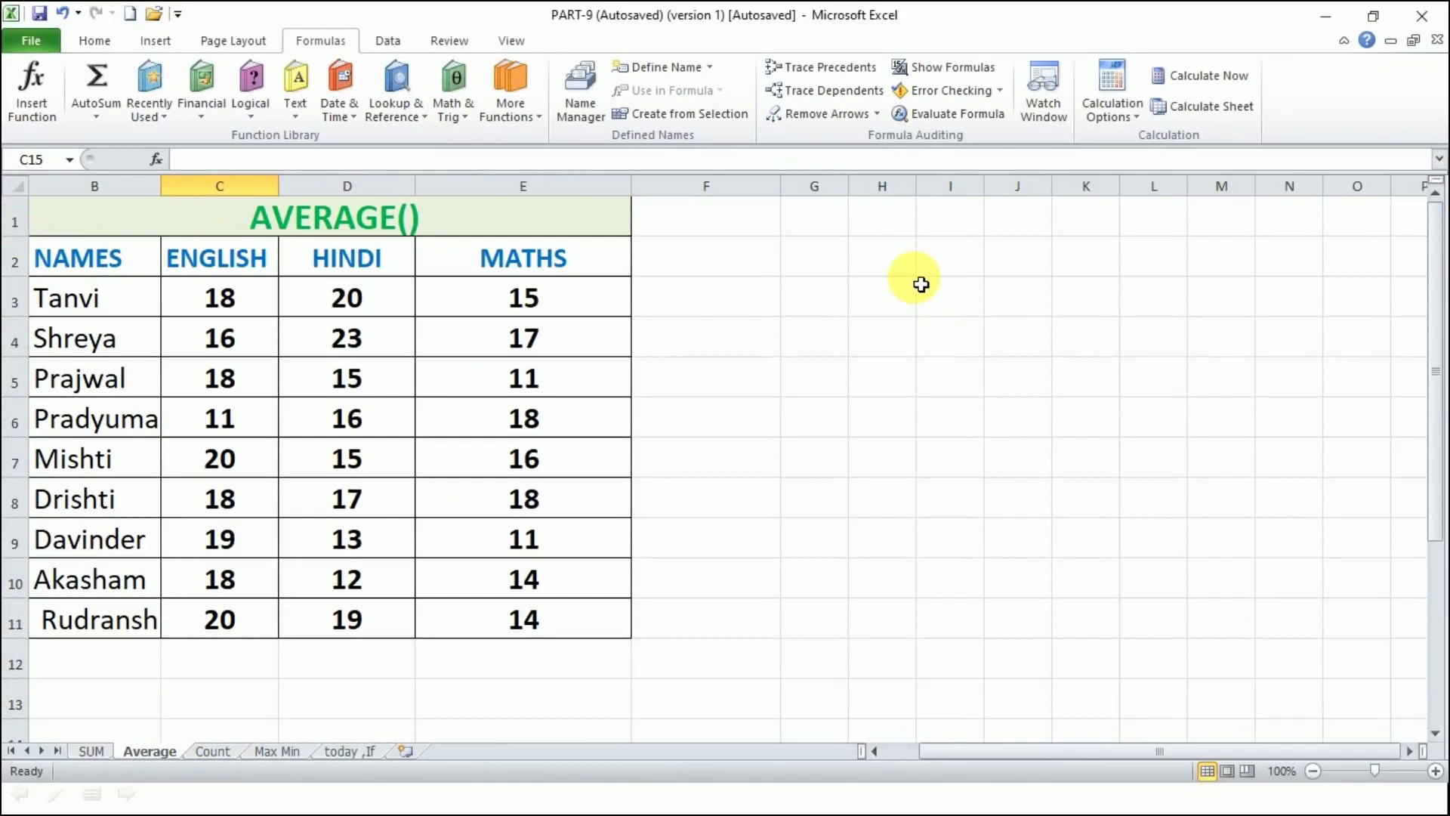
drag(560, 302, 539, 659)
click(539, 659)
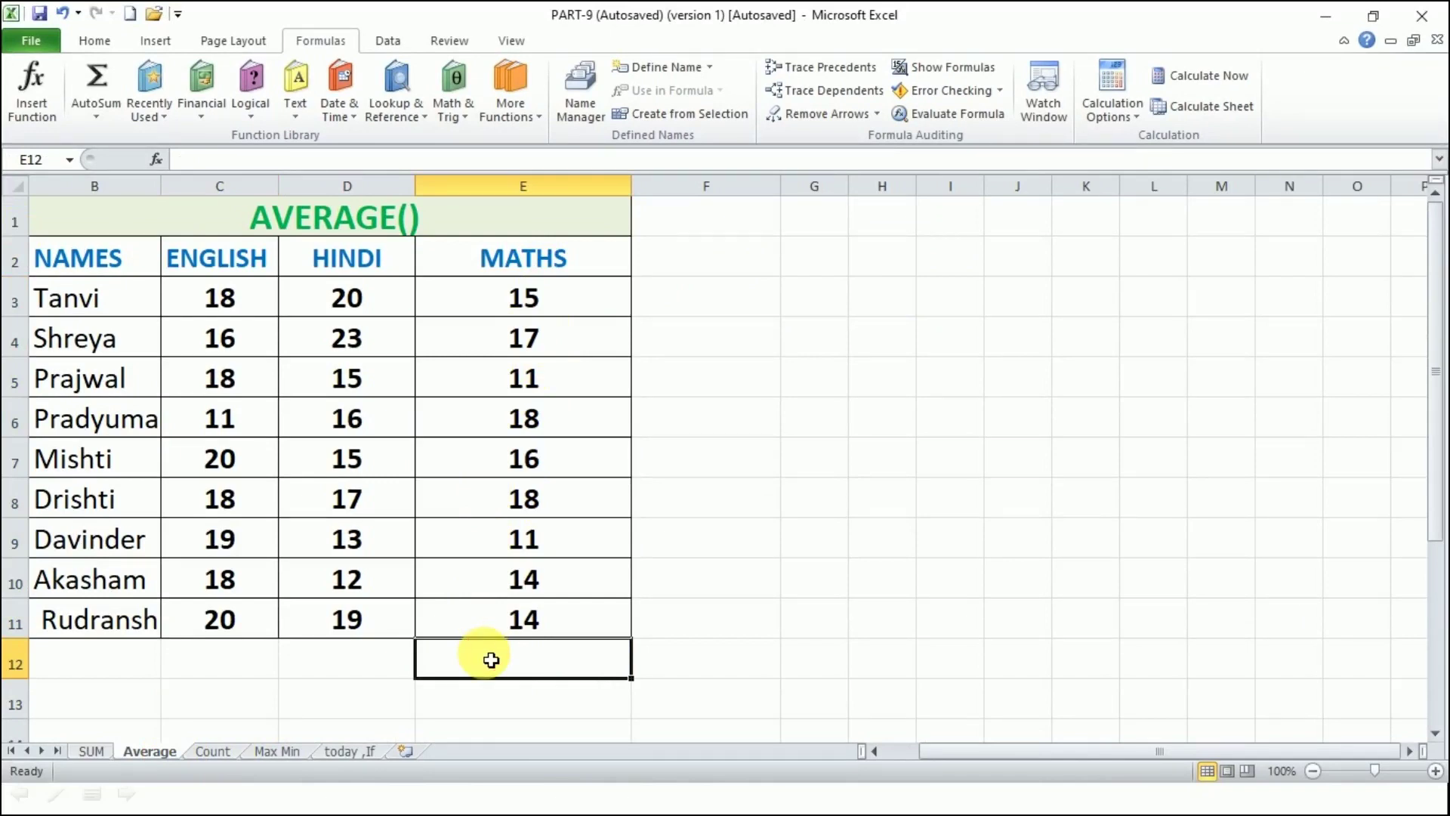
text(=average)
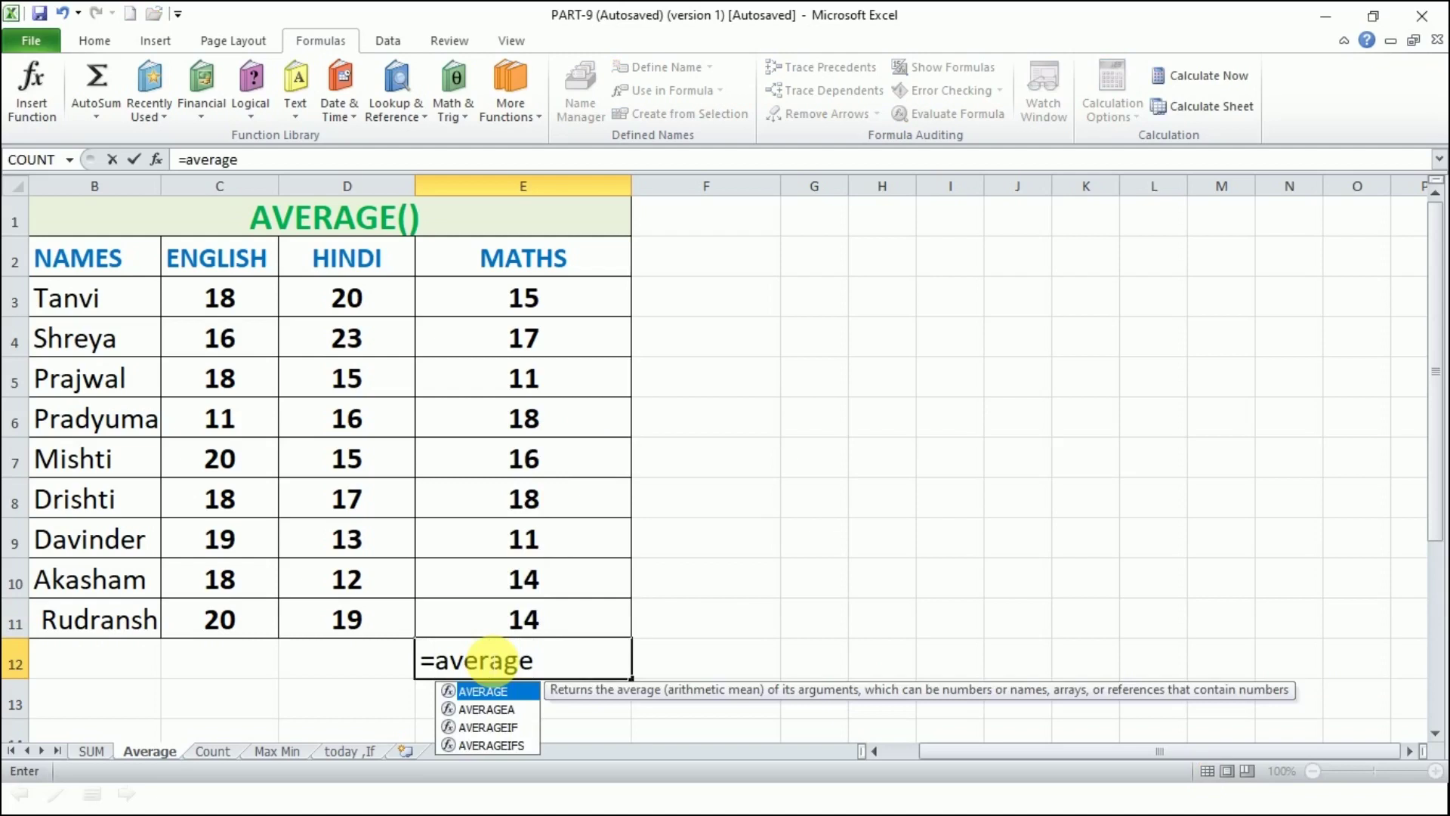
text(()
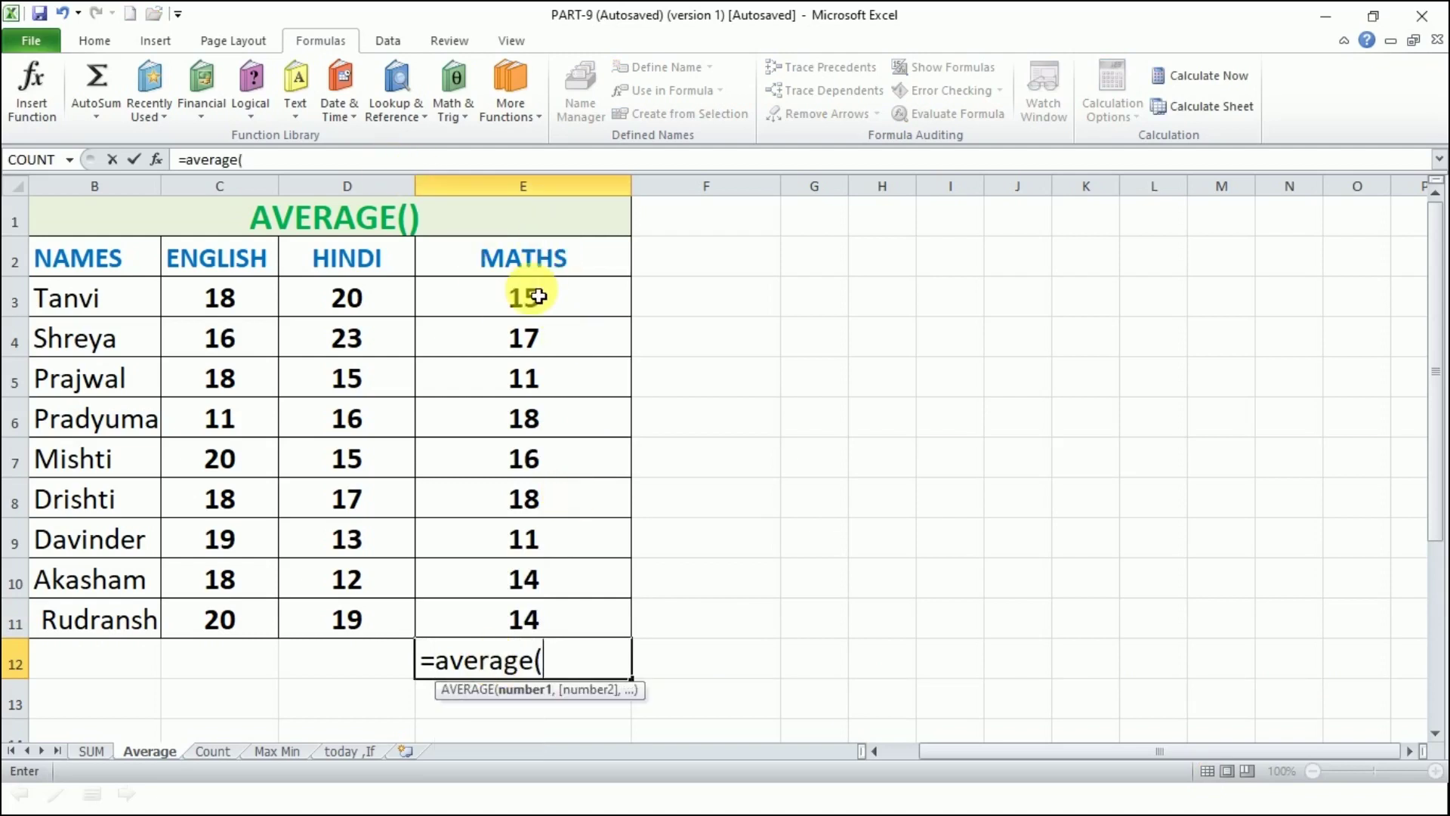
text(e3)
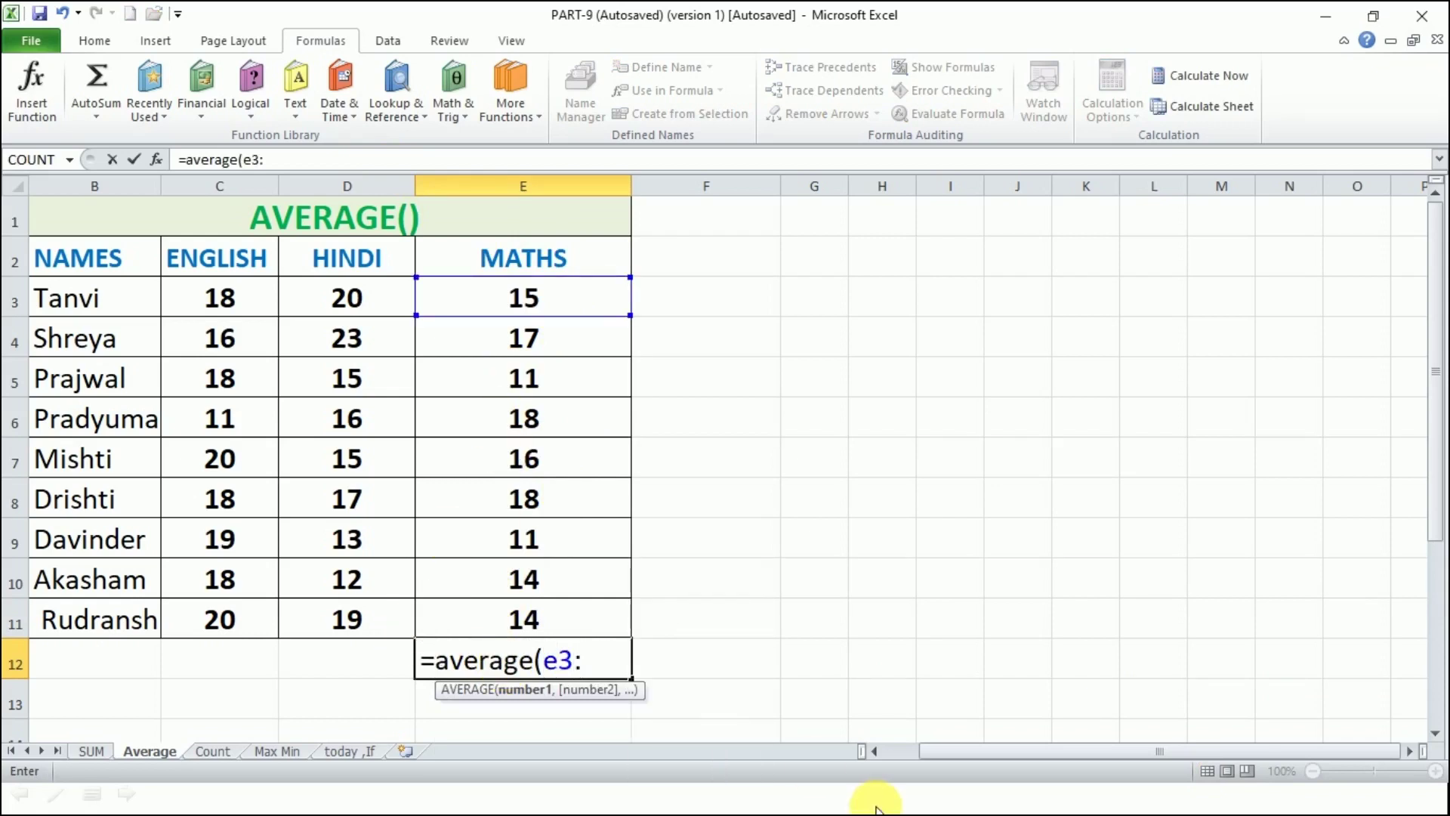
text(:e11)
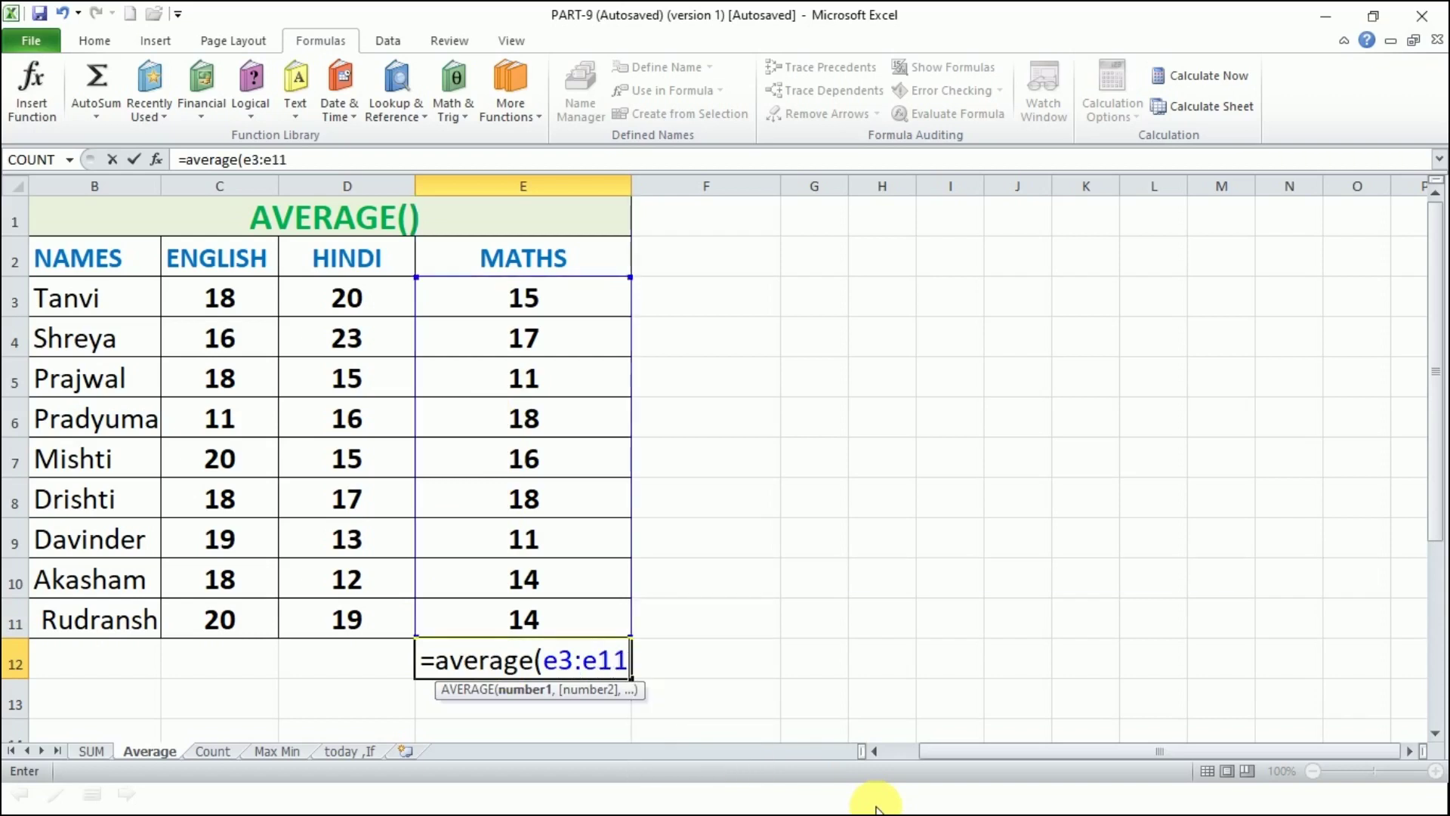
text())
key(Return)
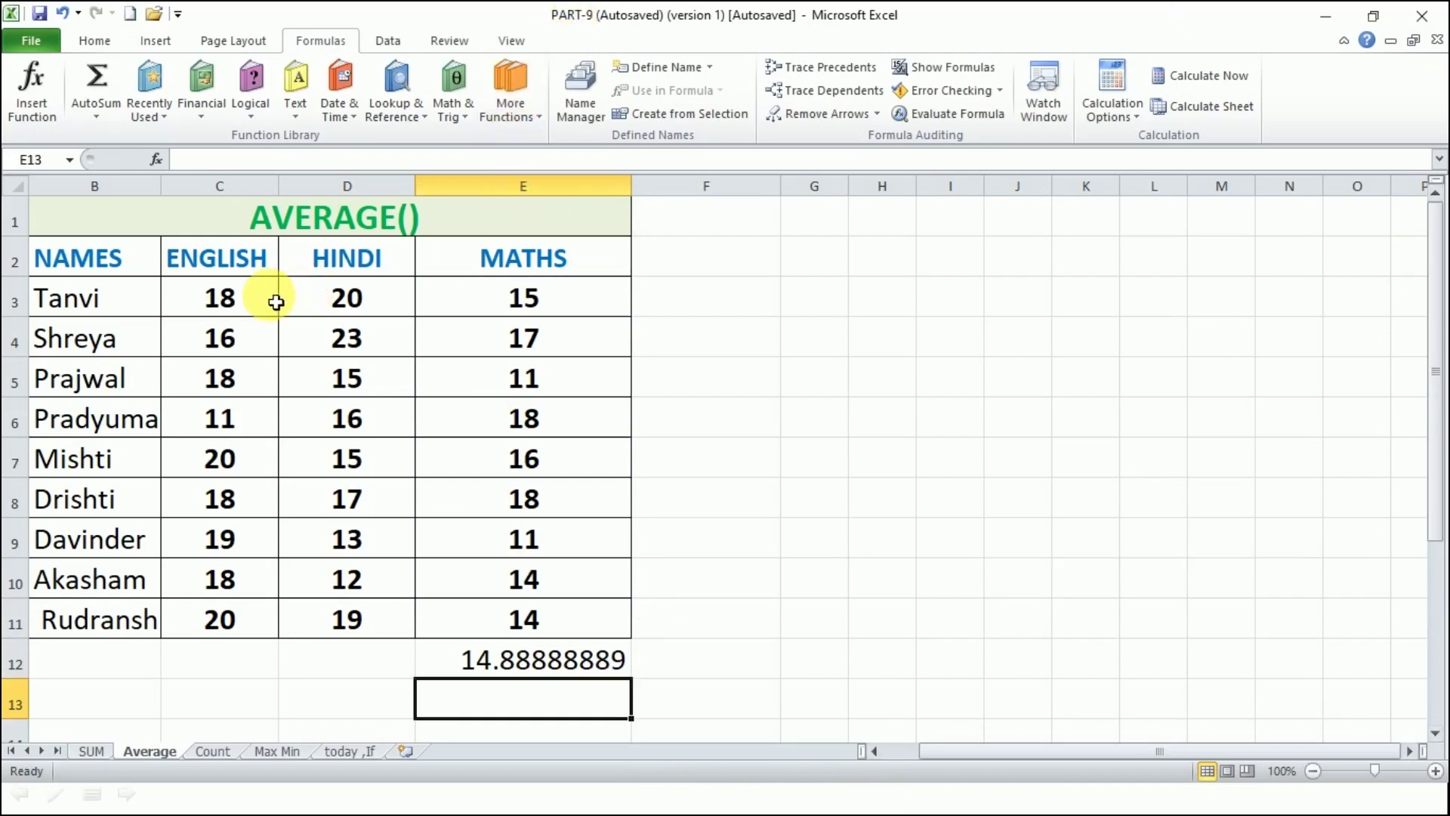
Average the marks in C3:E3 into cell F3 with AutoSum's Average function.
drag(223, 306, 727, 302)
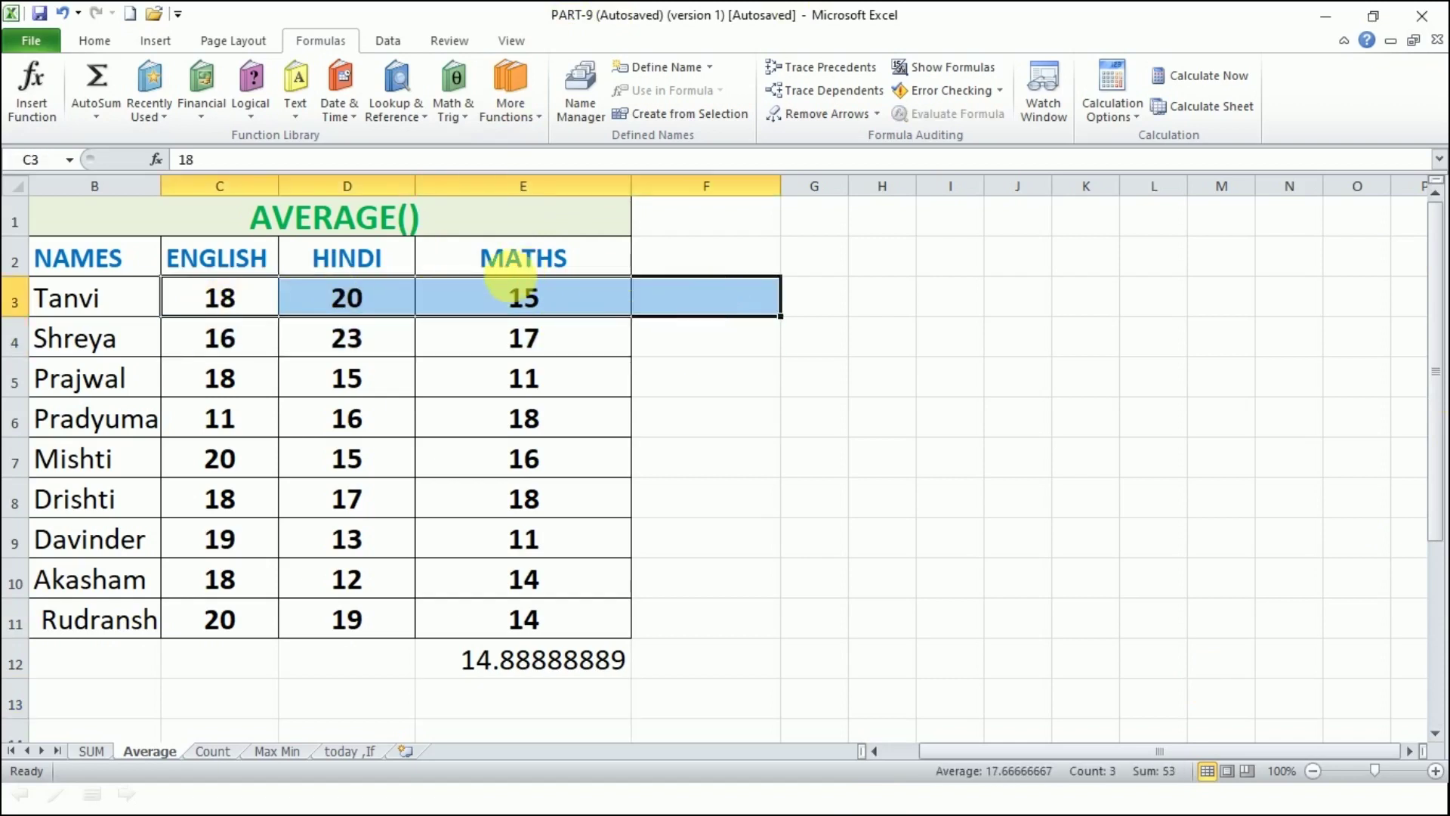
click(225, 293)
drag(225, 293, 710, 302)
click(94, 40)
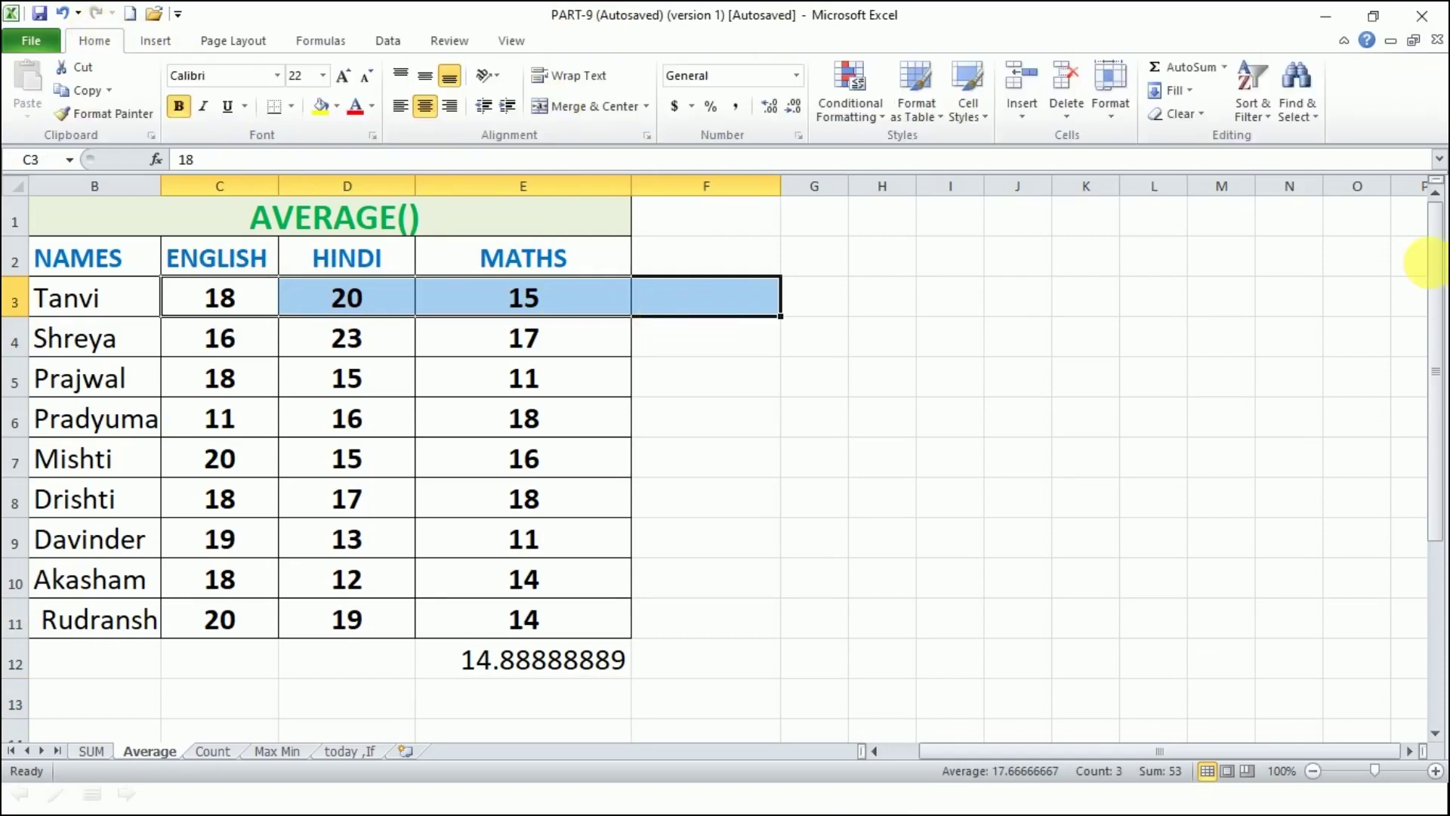
click(1223, 68)
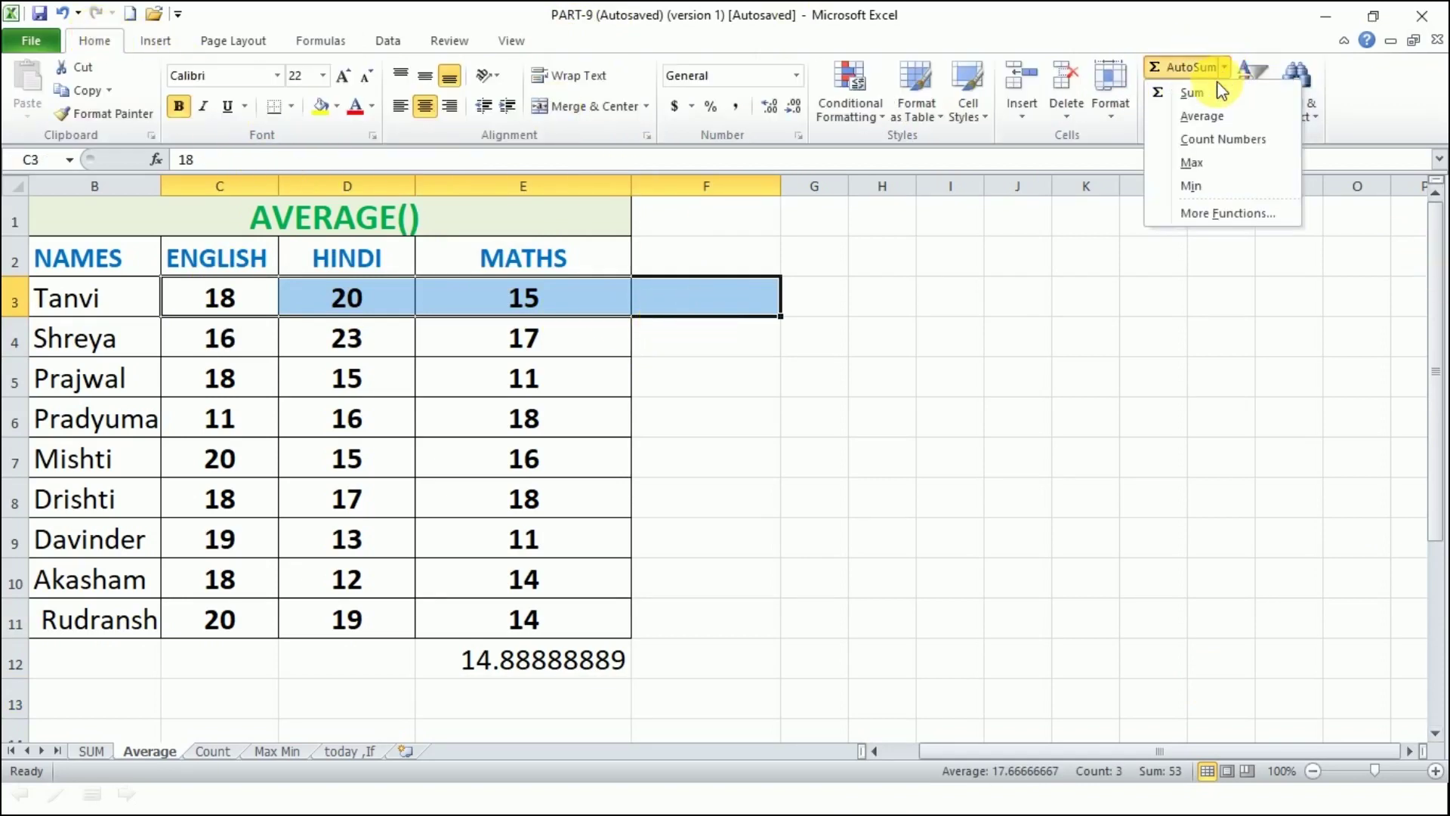
click(1204, 117)
click(936, 376)
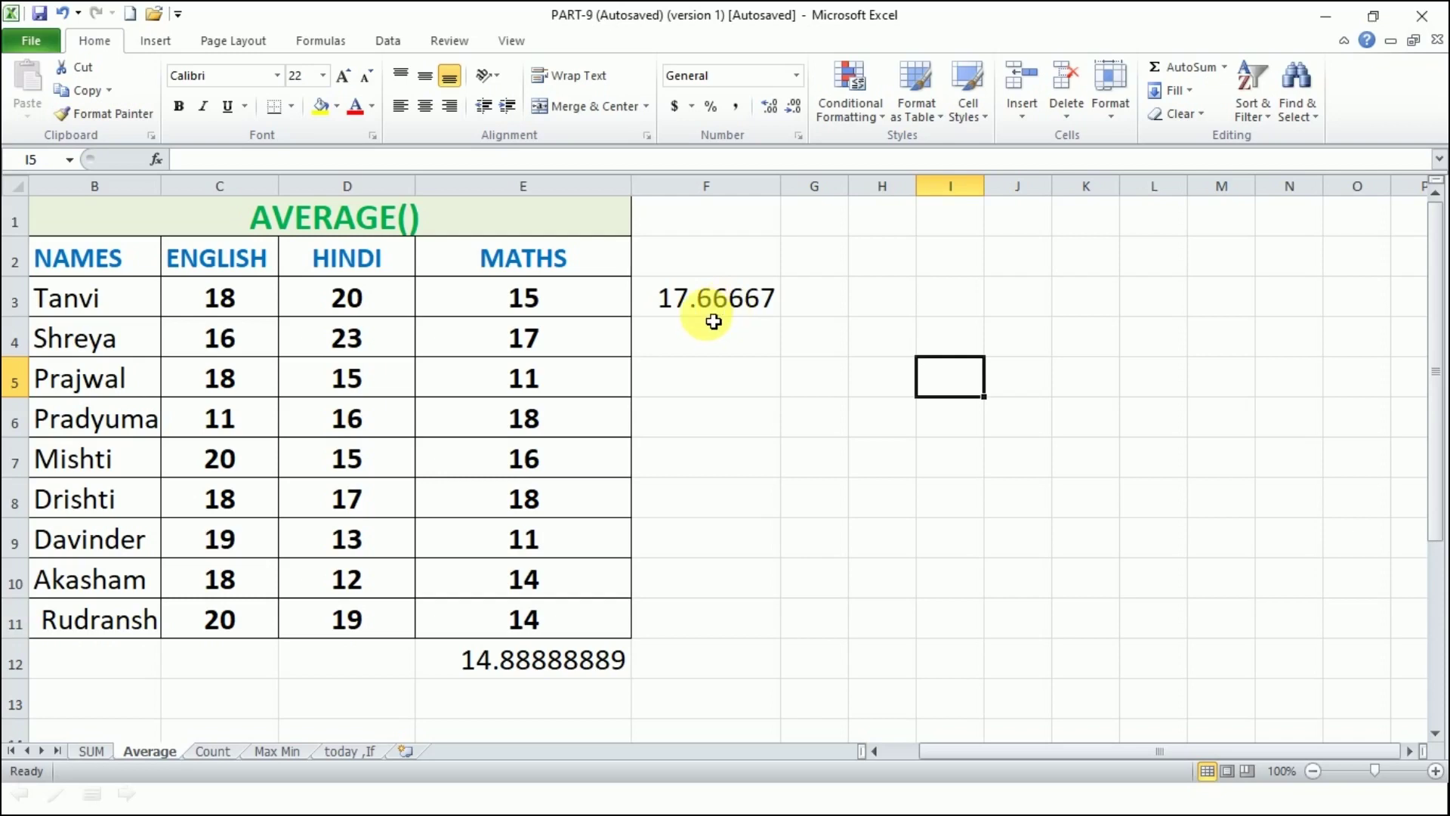
Fill the AVERAGE formula in F3 down through F11.
click(812, 291)
click(767, 292)
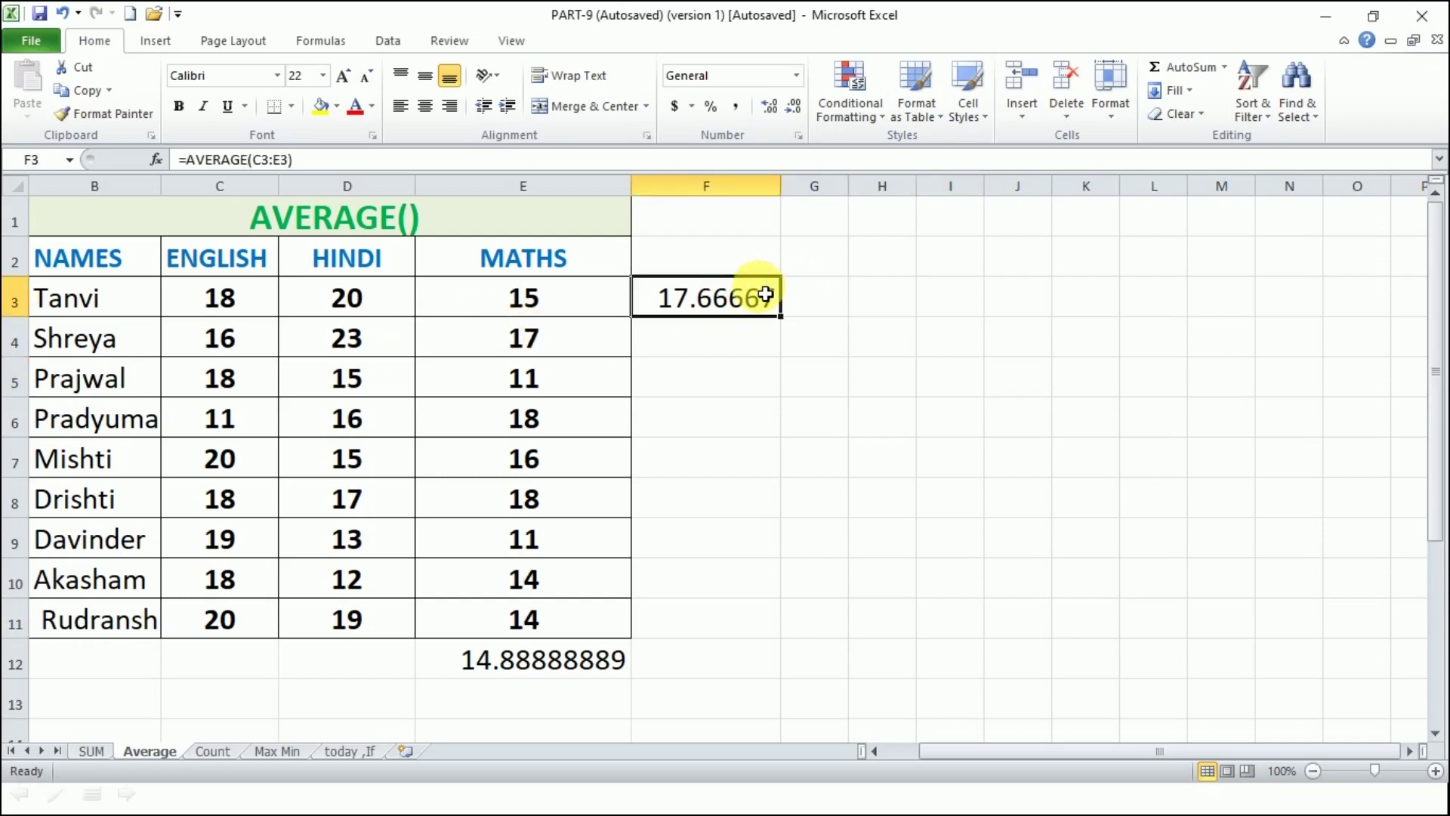
drag(781, 317, 751, 628)
click(1012, 512)
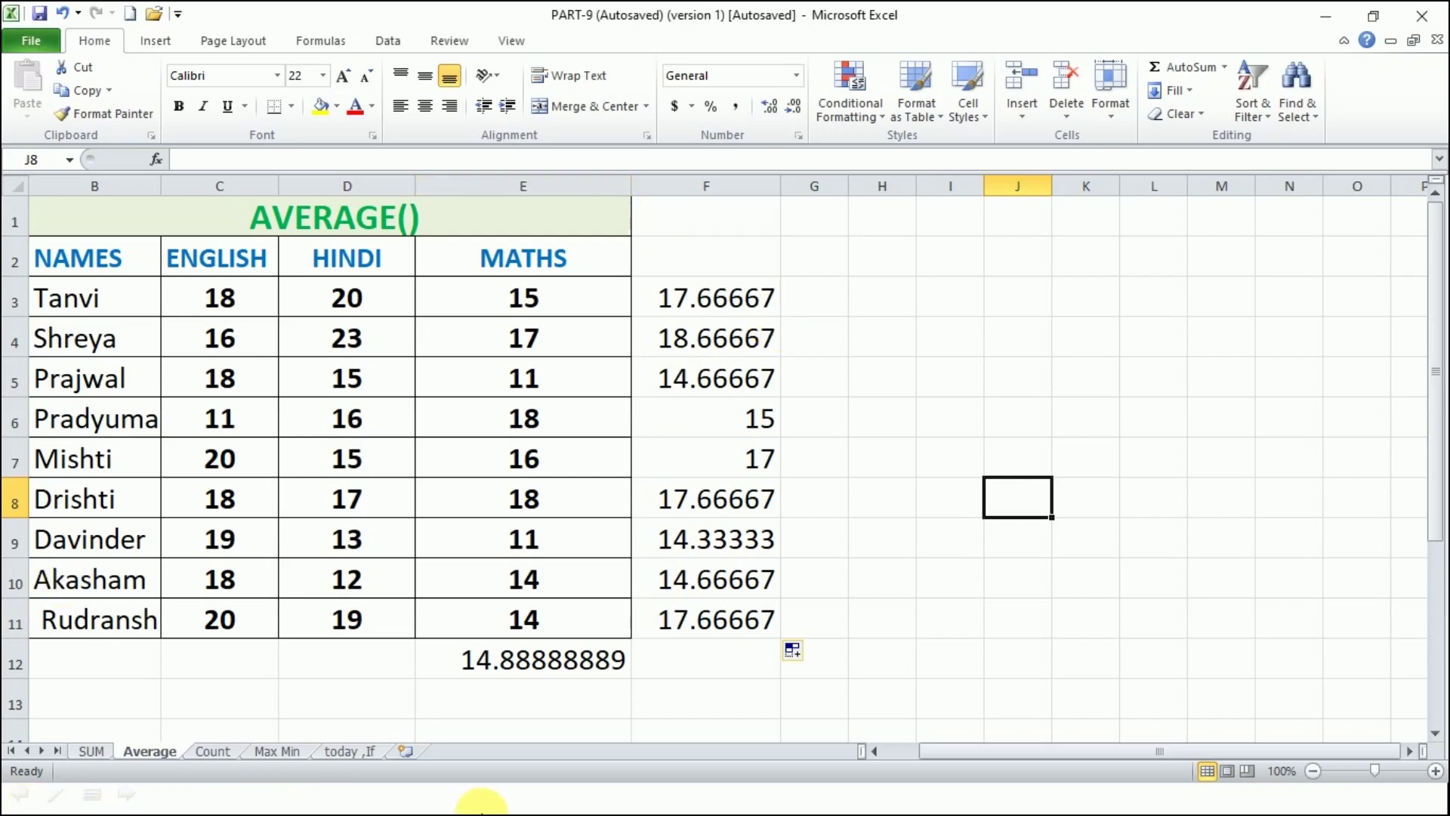
Switch to the PowerPoint slide show and view the COUNT() slide with its example formulas.
key(super+Tab)
click(608, 226)
click(892, 528)
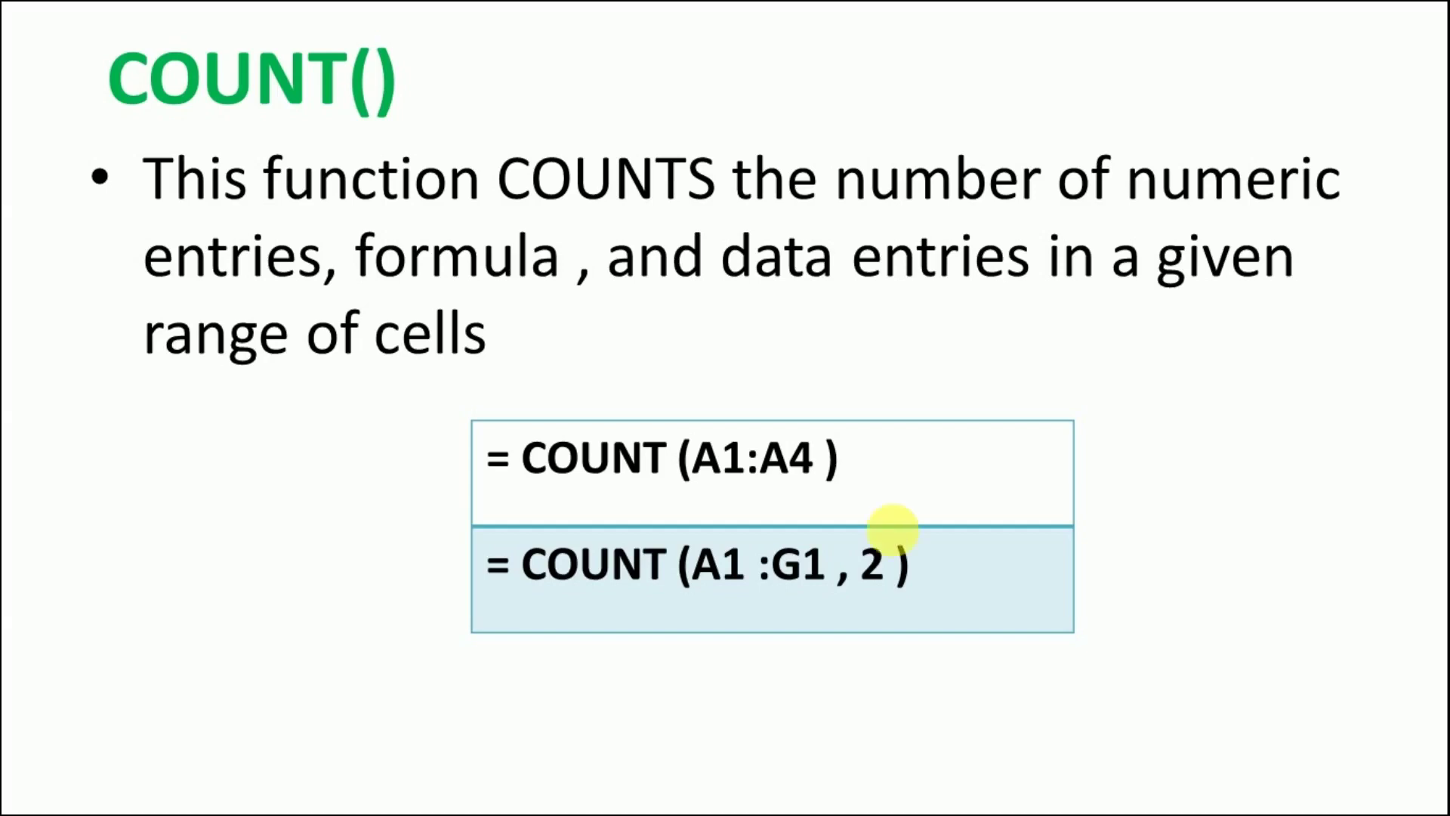
Switch to the Excel workbook and apply AutoSum's Count Numbers to the range F6:F17 on the Average sheet.
key(super+Tab)
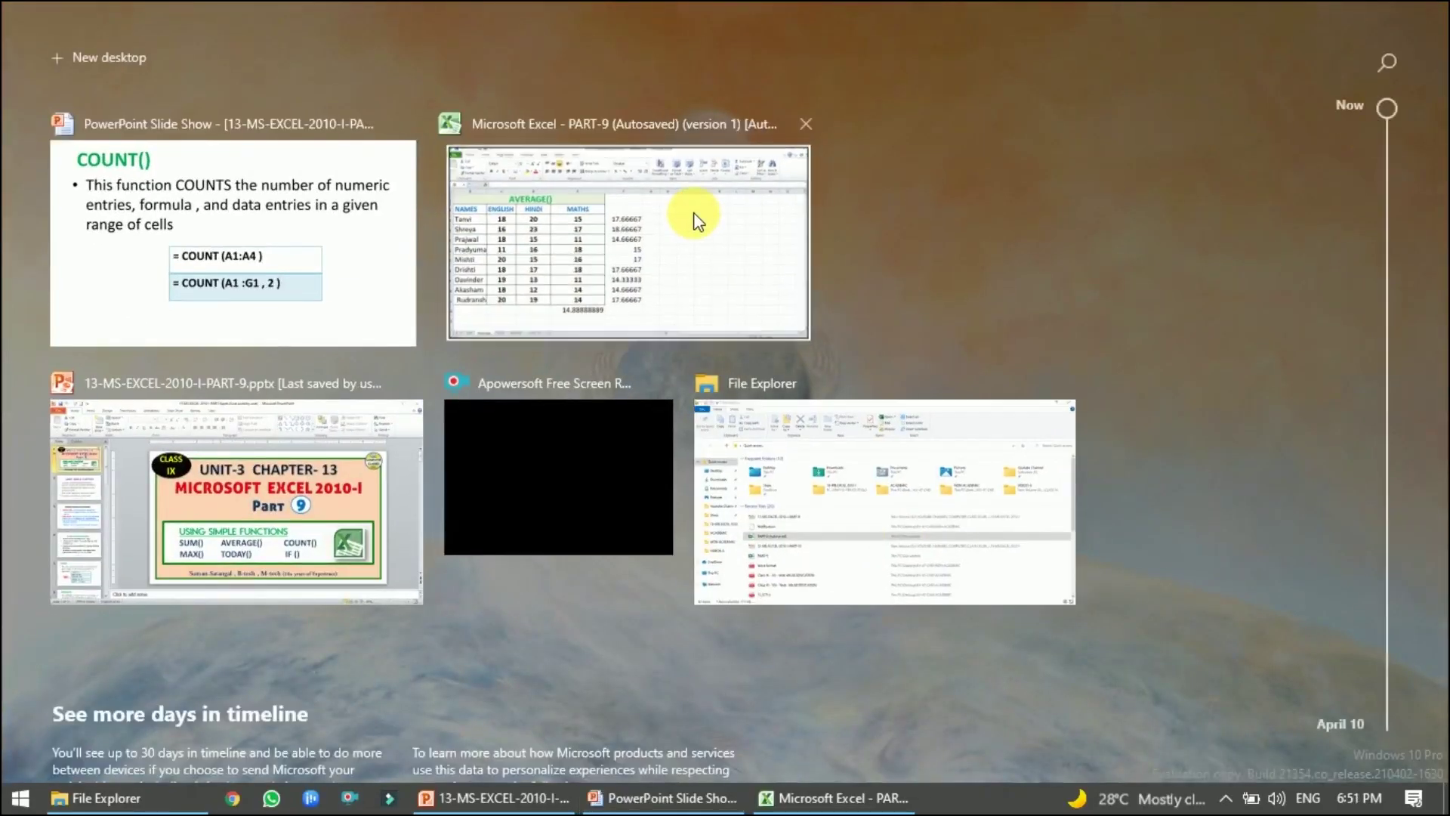
click(690, 217)
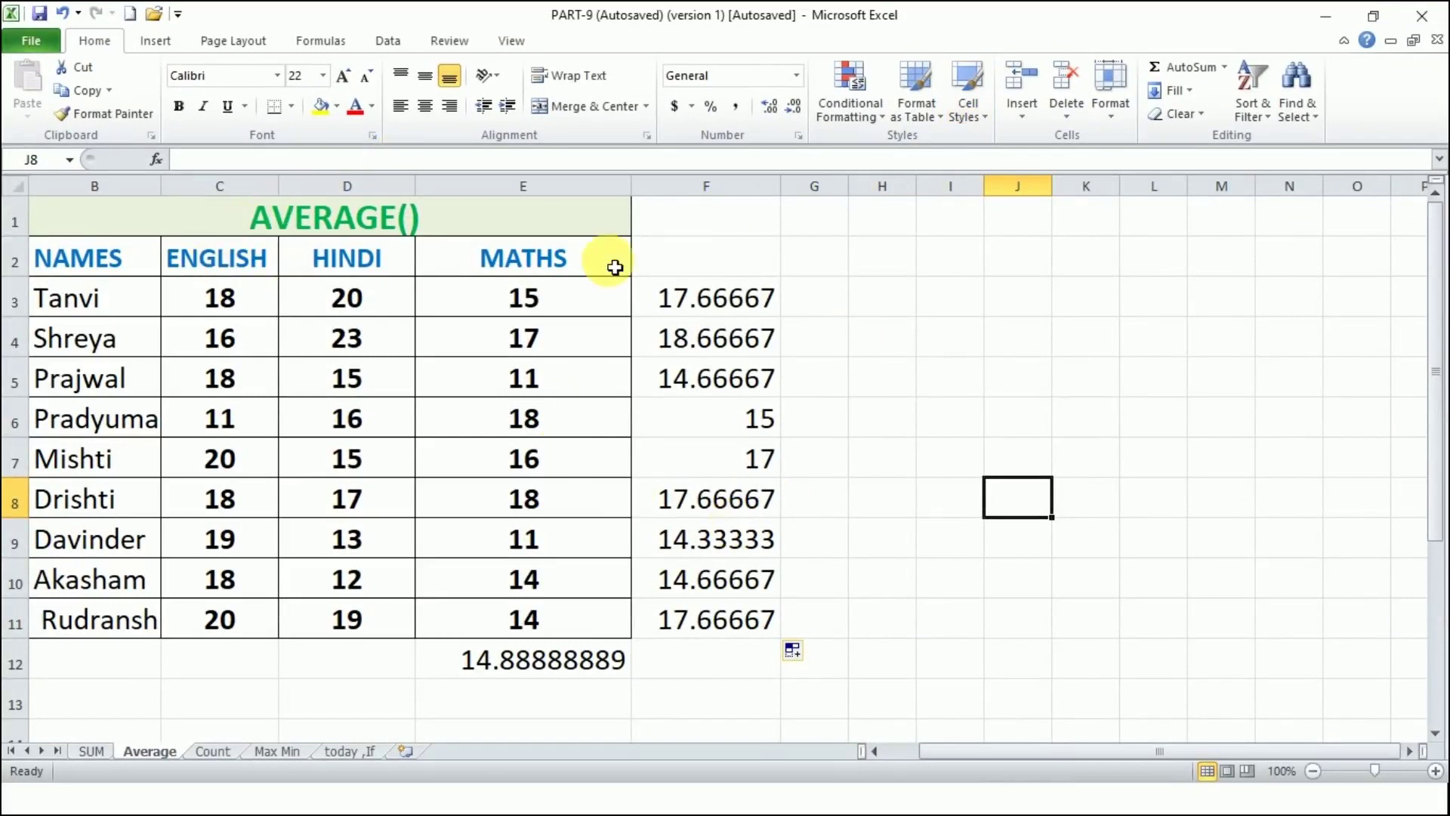
scroll(825, 307, down, 1)
scroll(821, 306, up, 1)
drag(764, 415, 771, 625)
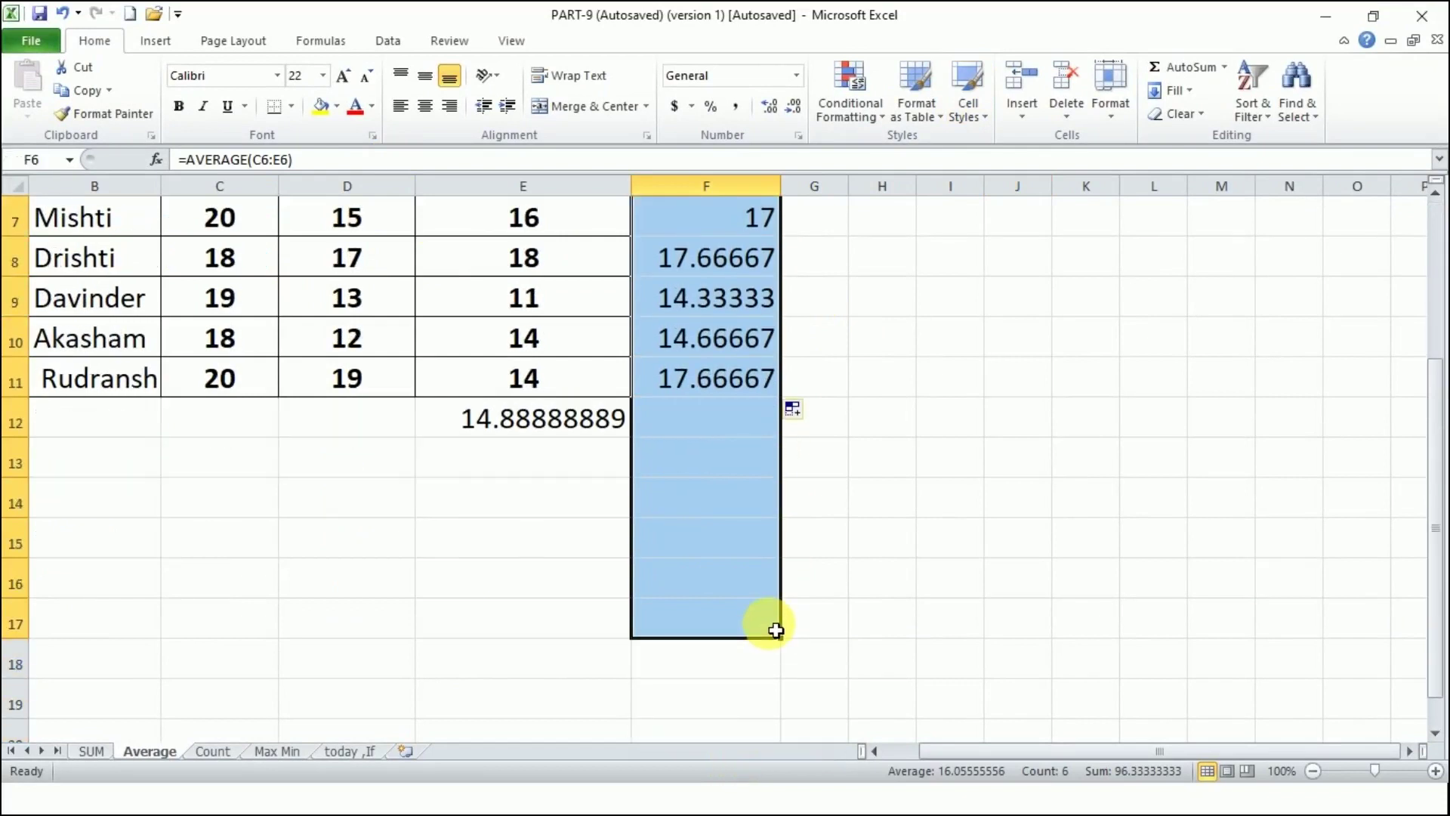
scroll(826, 611, up, 1)
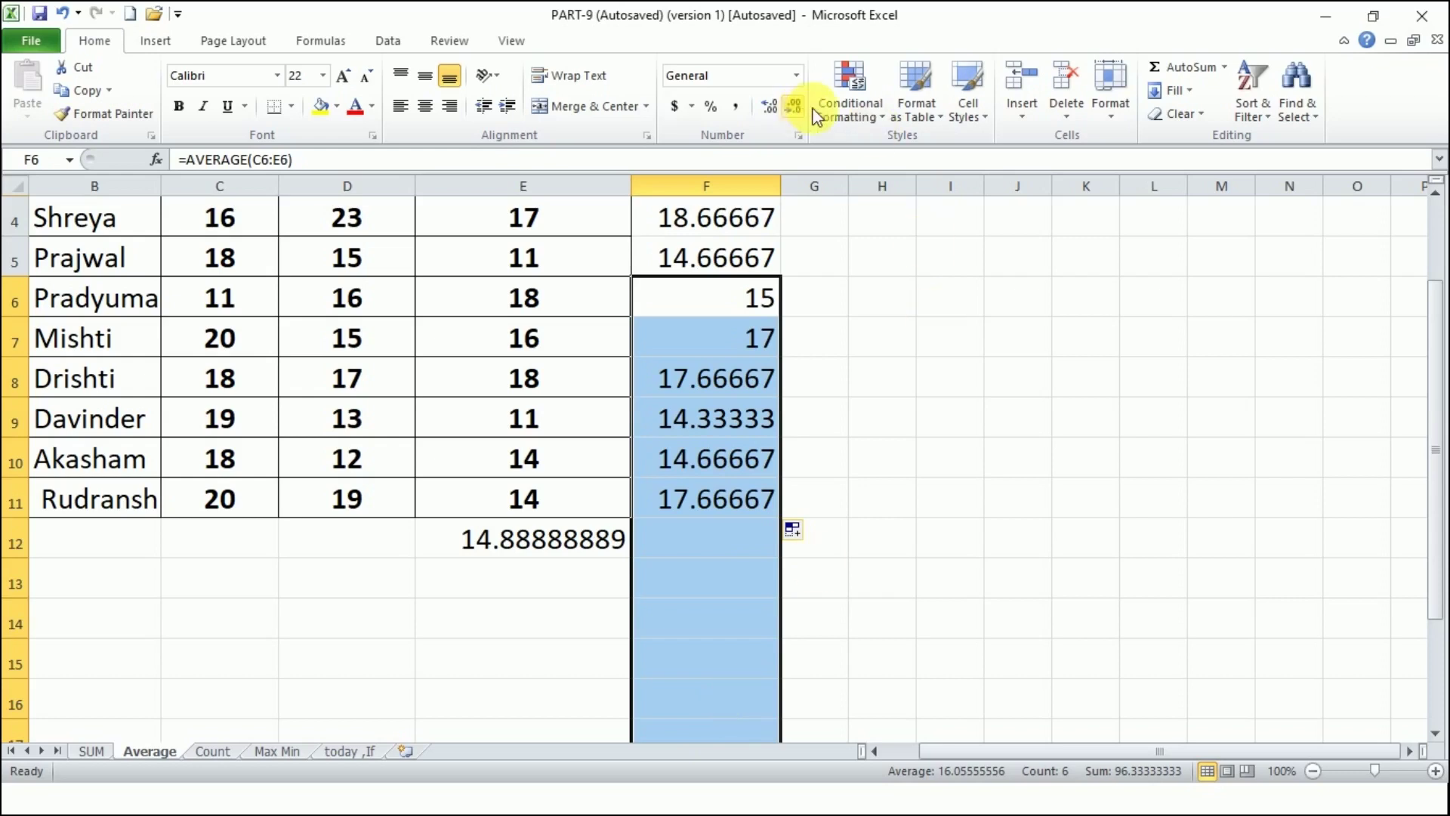
click(1224, 68)
click(1212, 139)
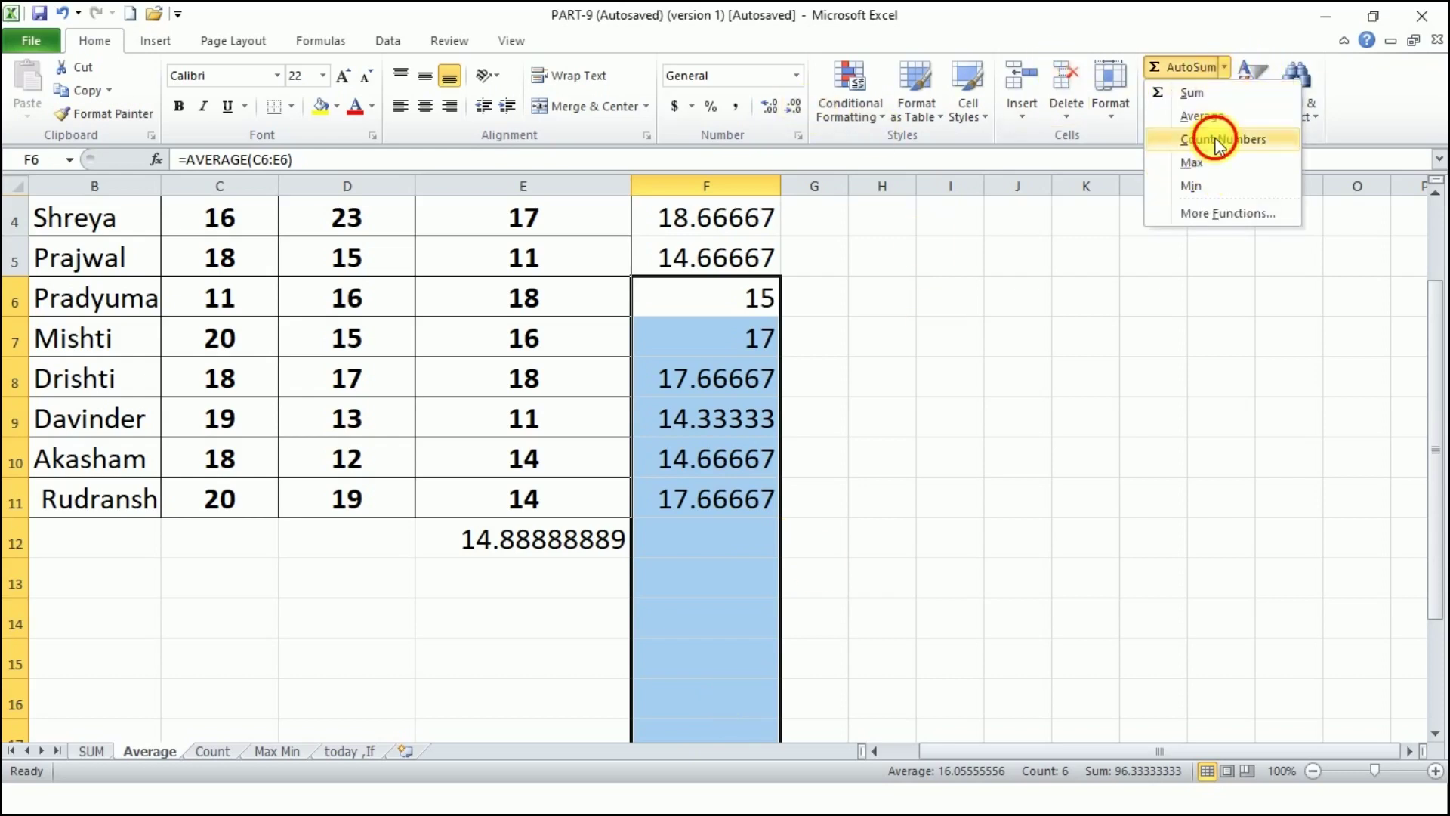
scroll(980, 617, down, 1)
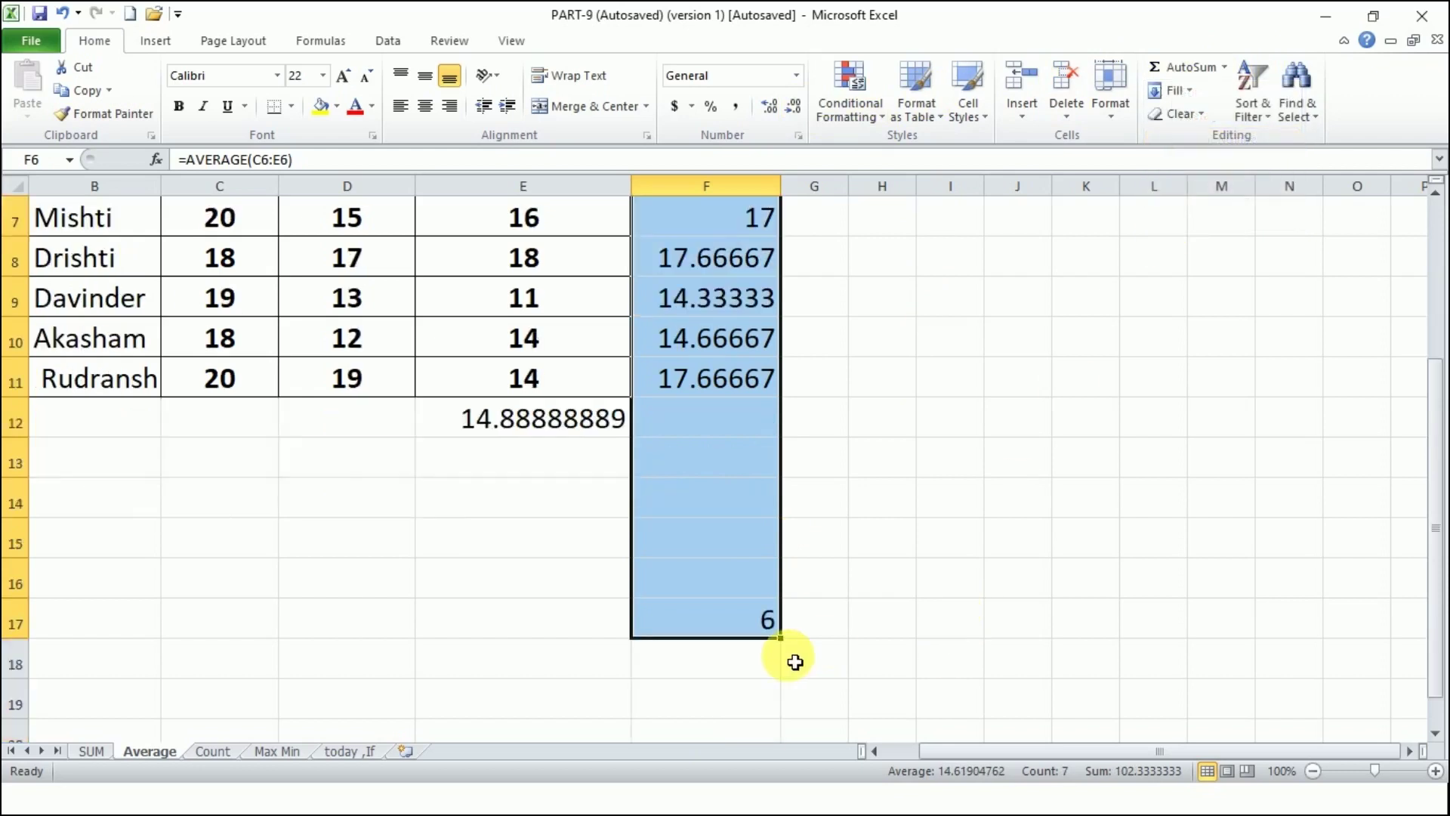
scroll(793, 483, up, 1)
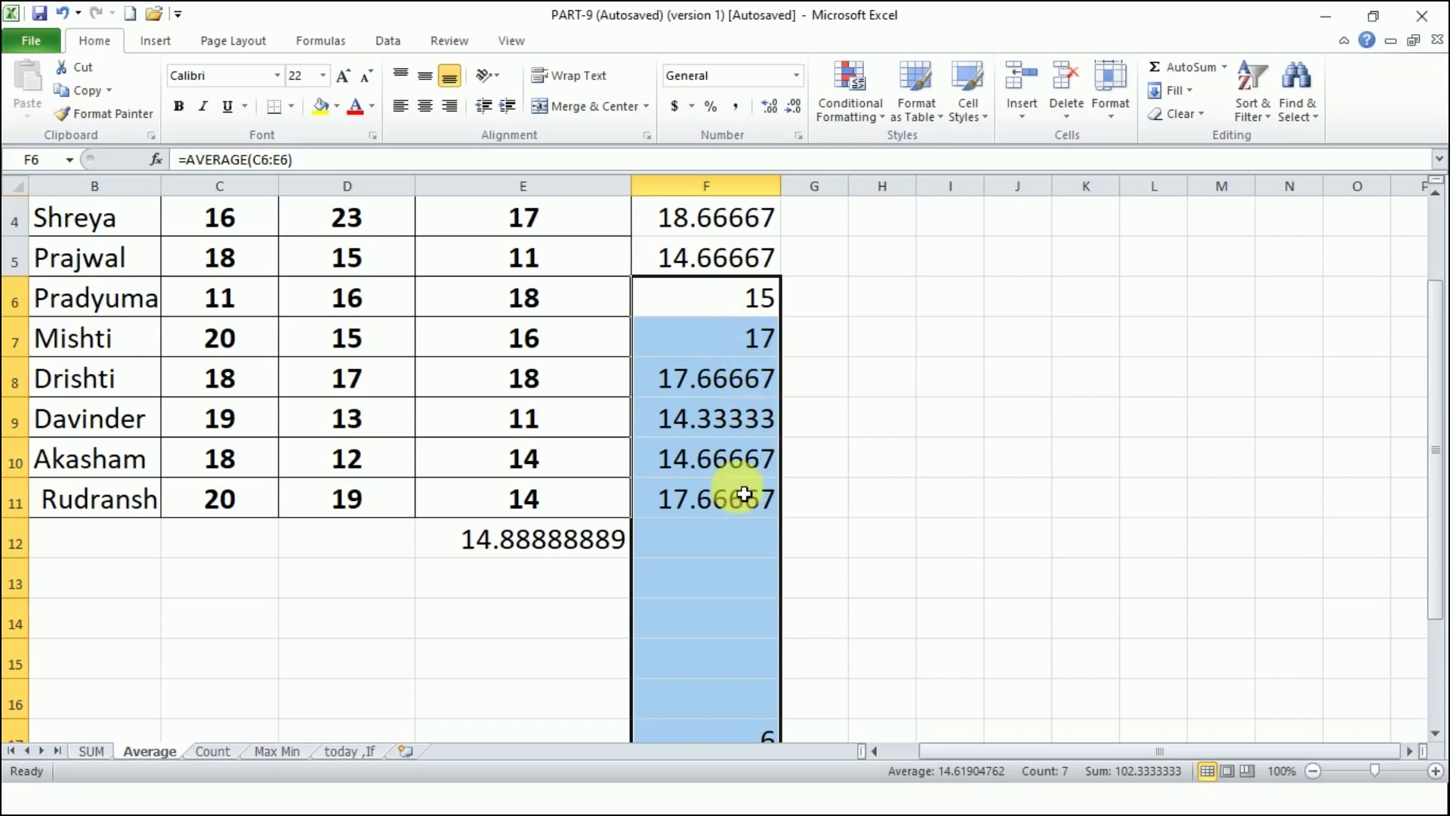
scroll(838, 495, down, 1)
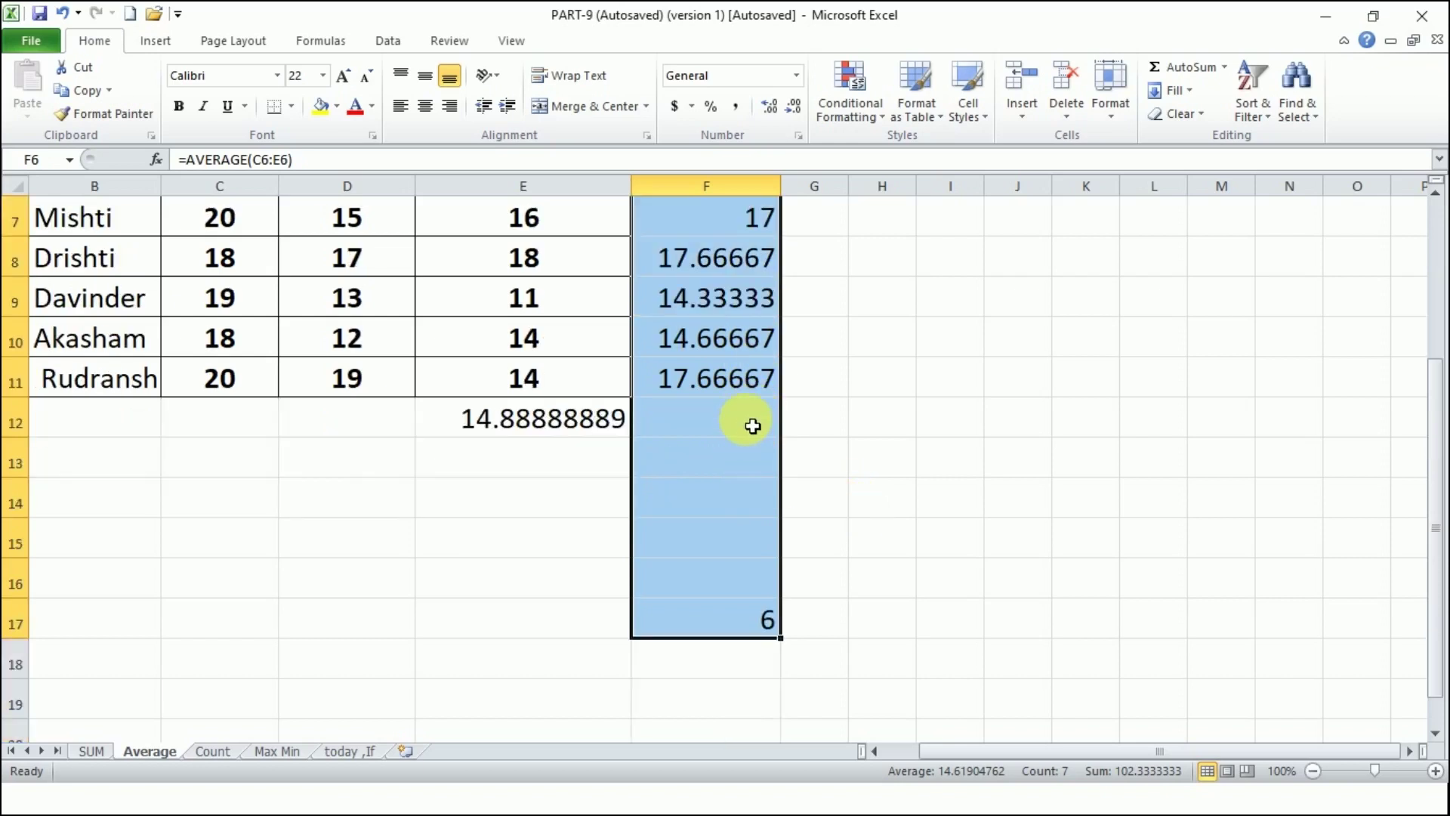
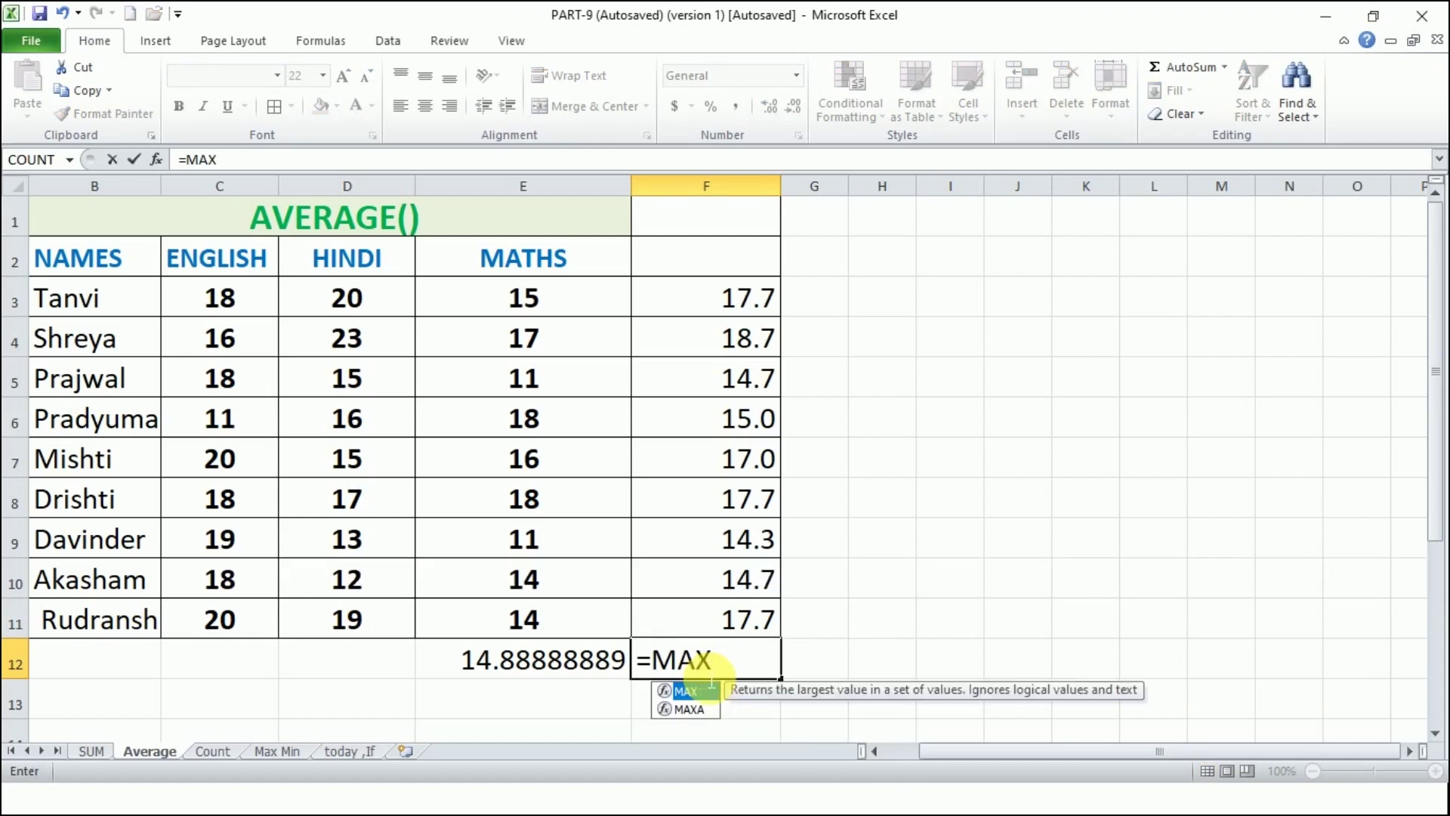
Complete the formula =MAX(F3:F11) in cell F12 to find the highest average.
text(()
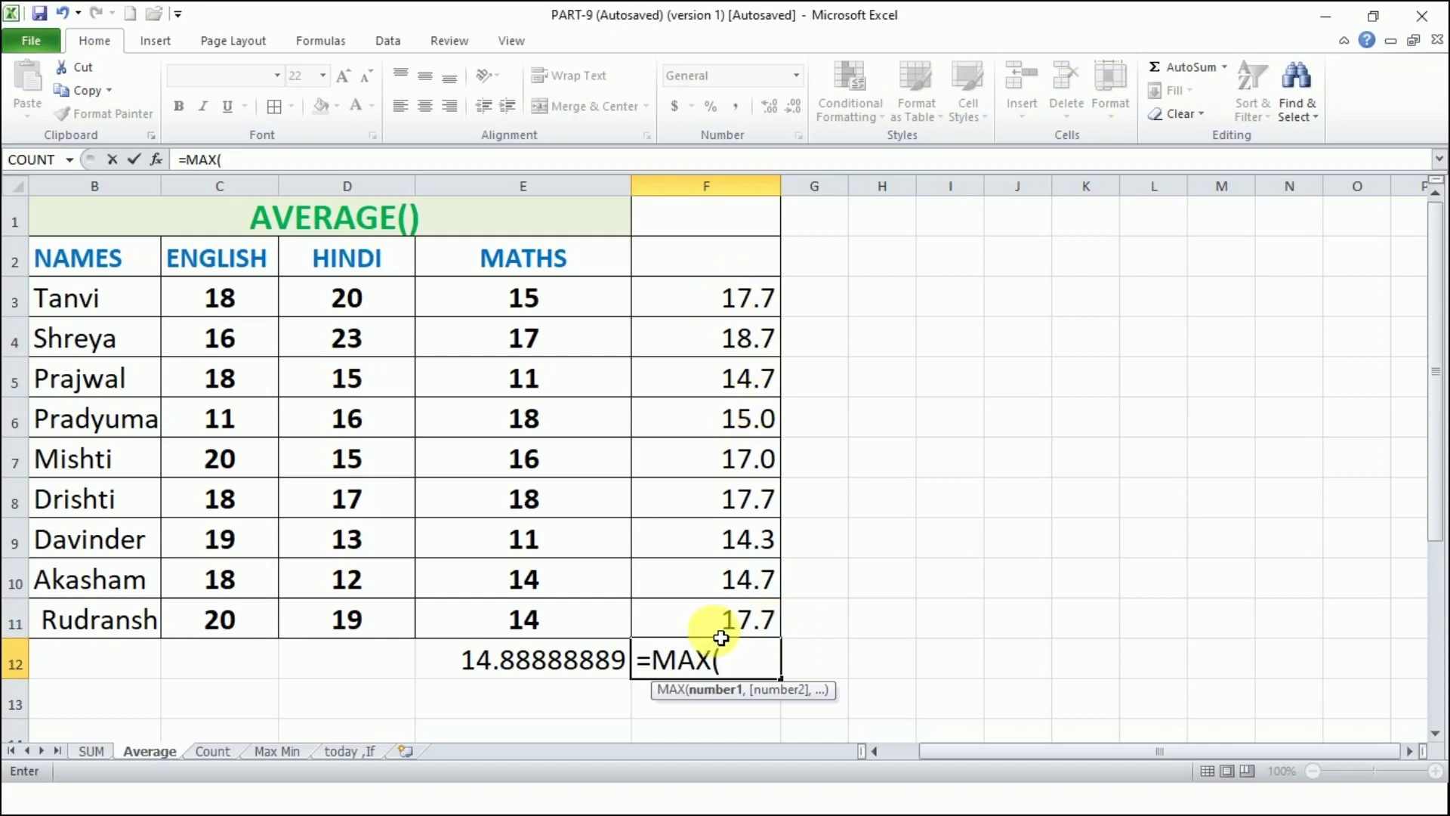
text(F3)
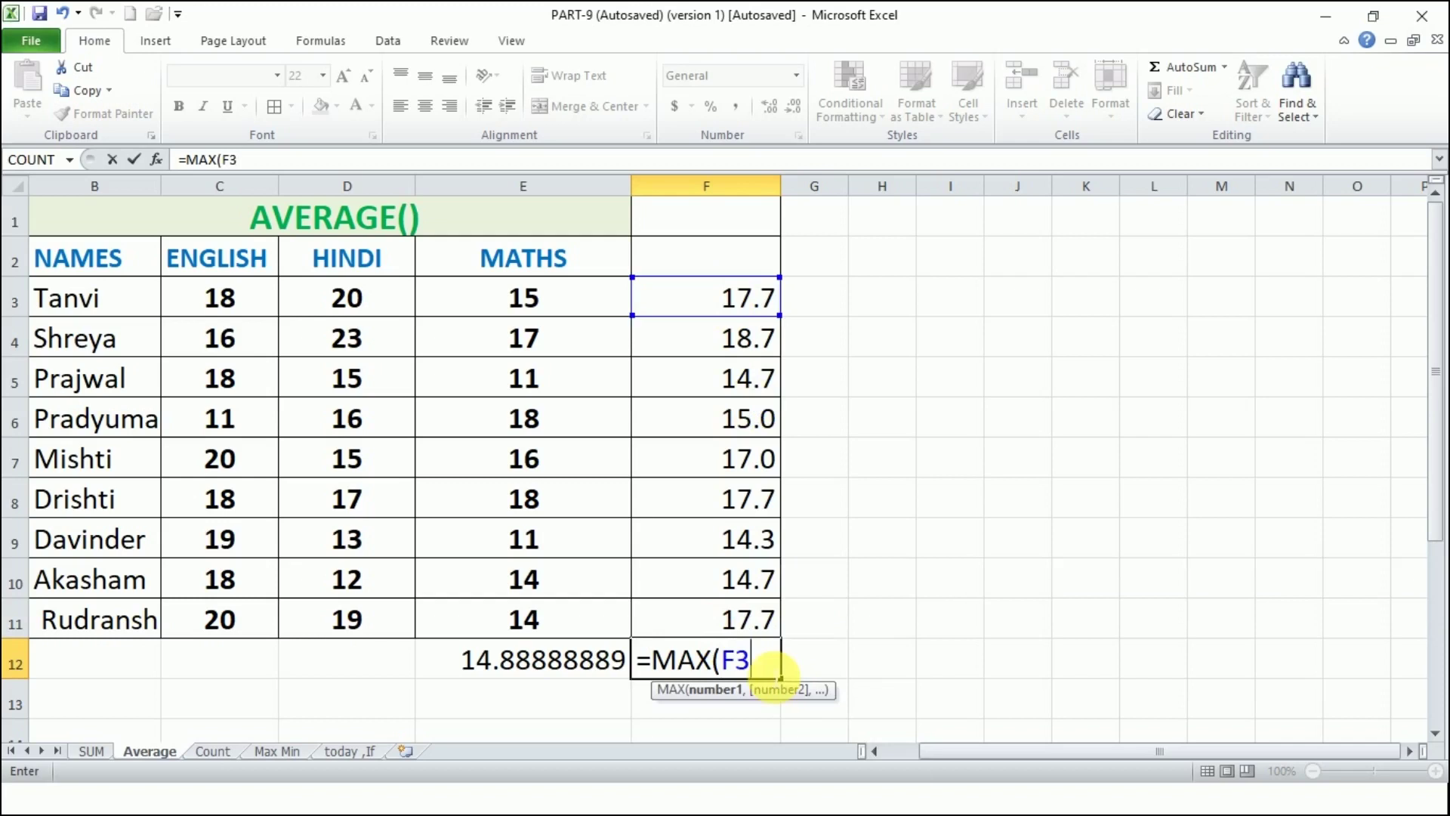
text(:F11))
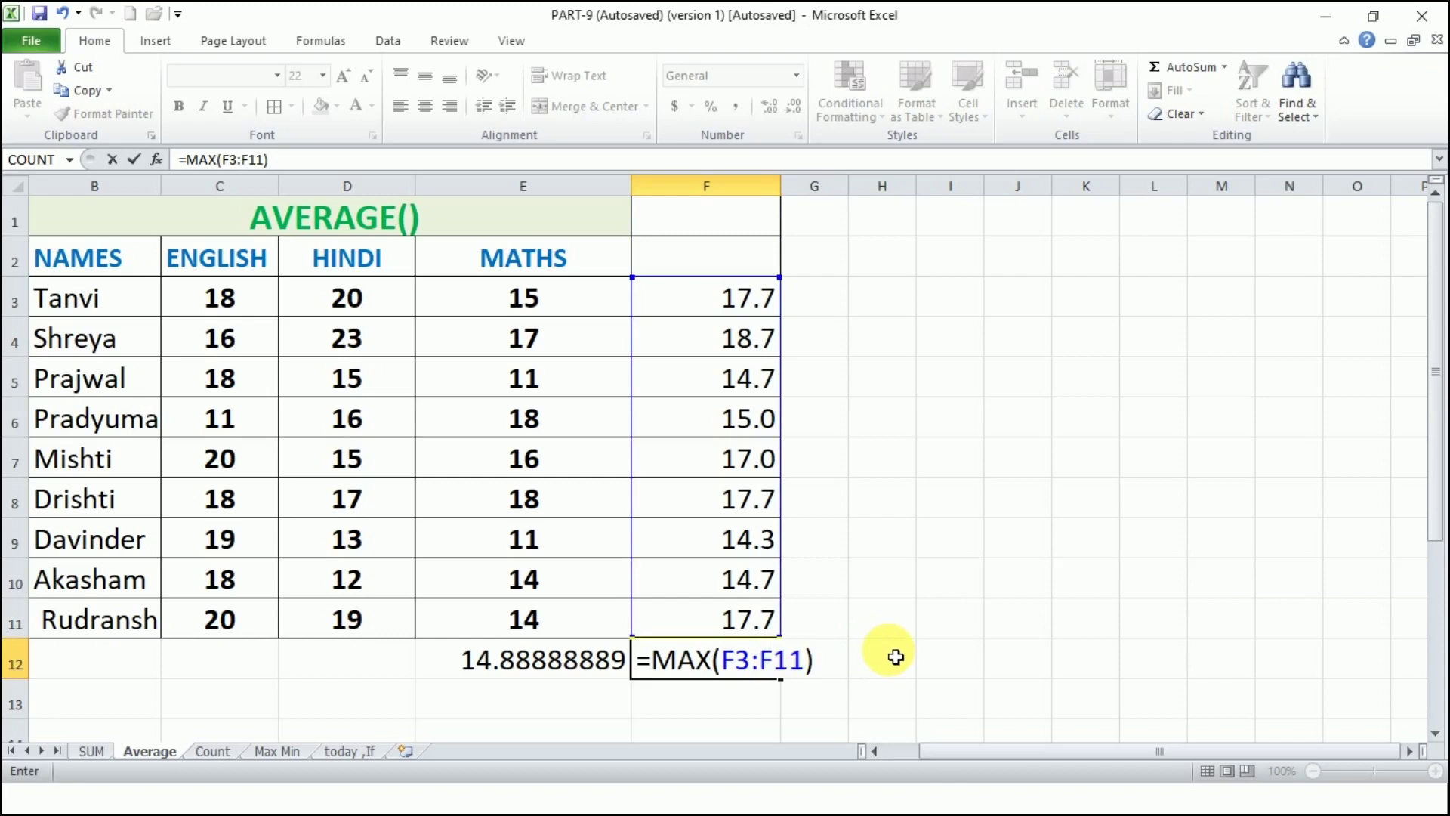
key(Return)
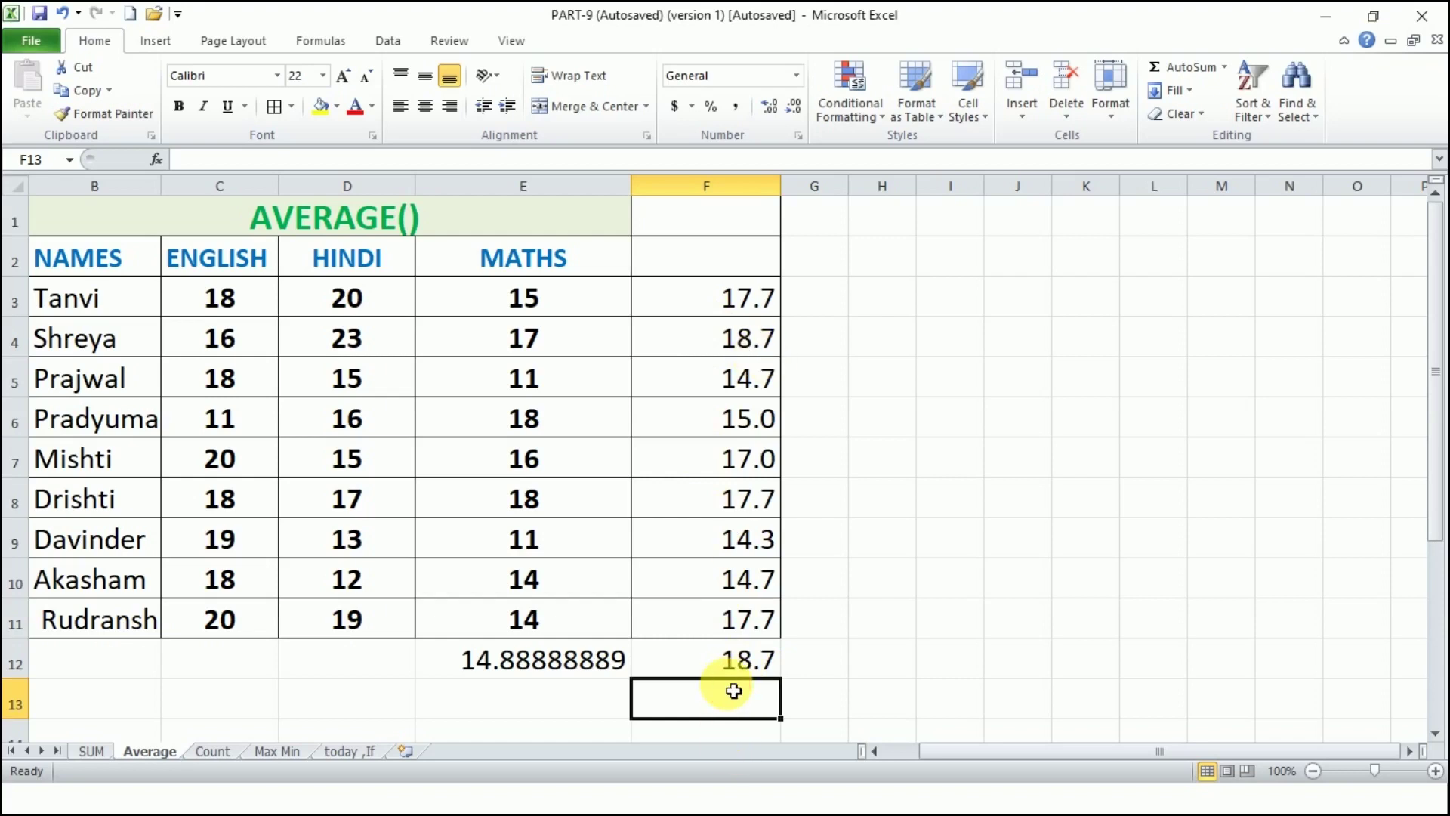
Enter =MIN(F3:F11) in cell F13 to find the lowest average.
text(=)
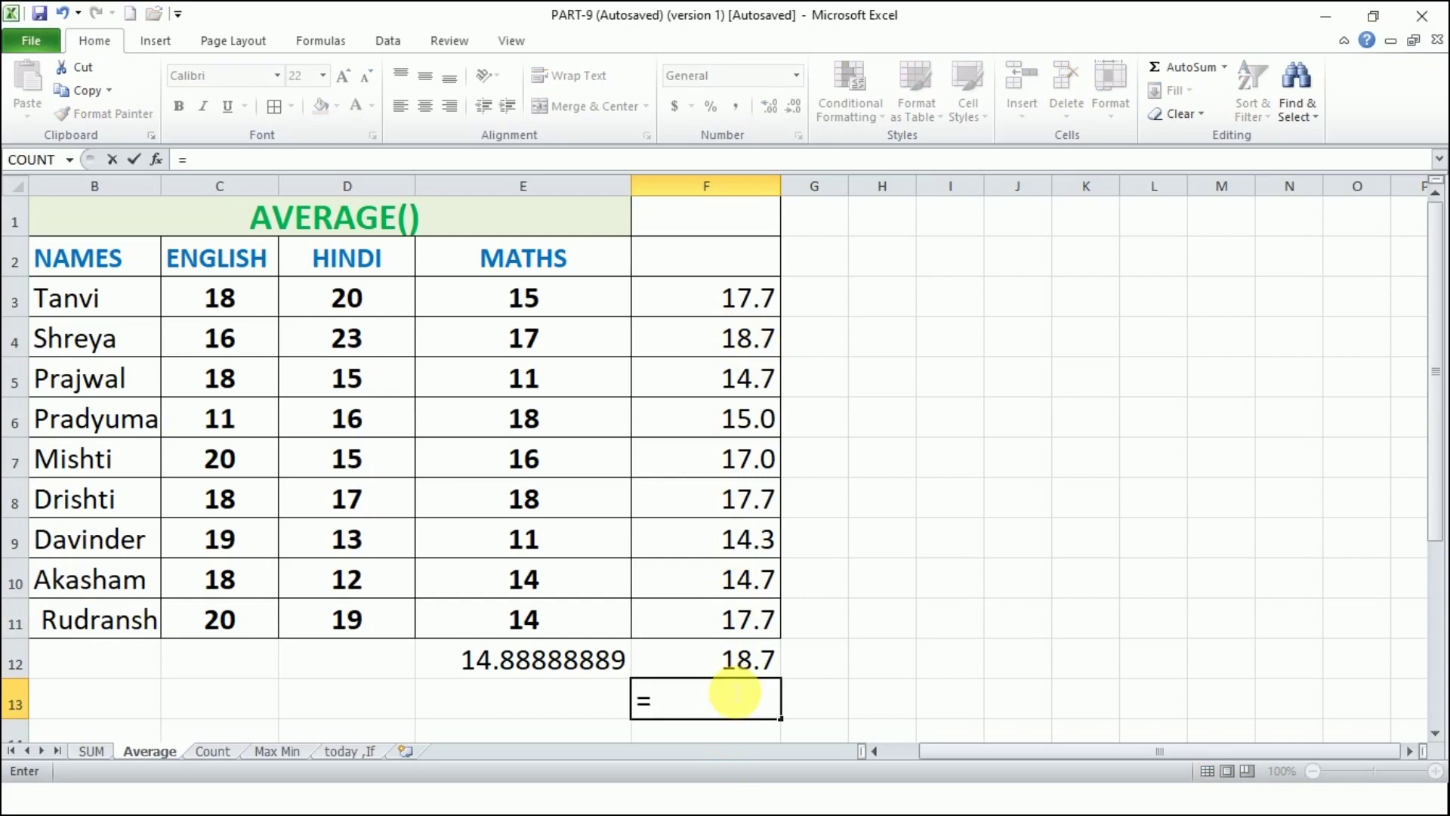
text(MI)
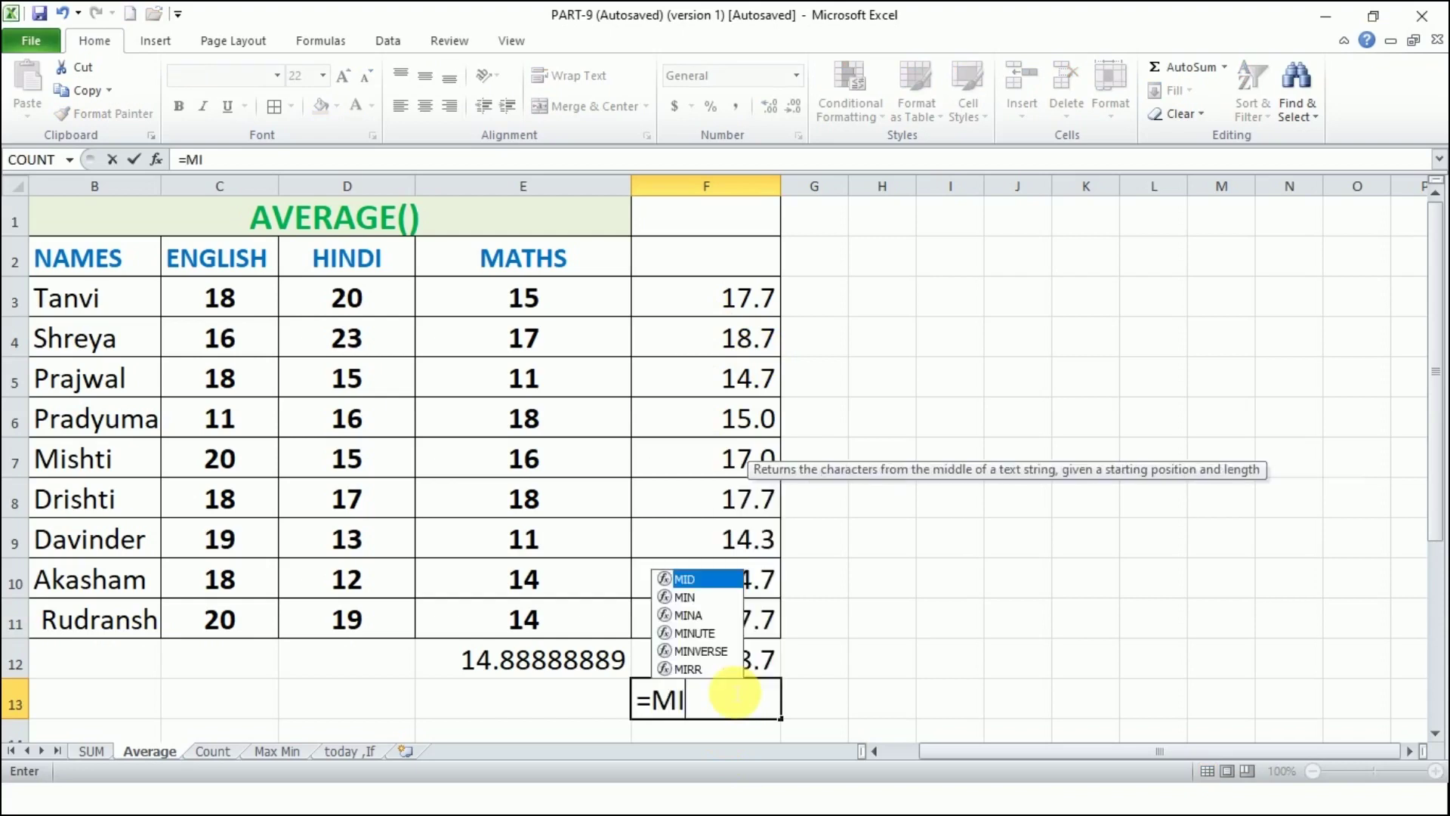
text(N(F)
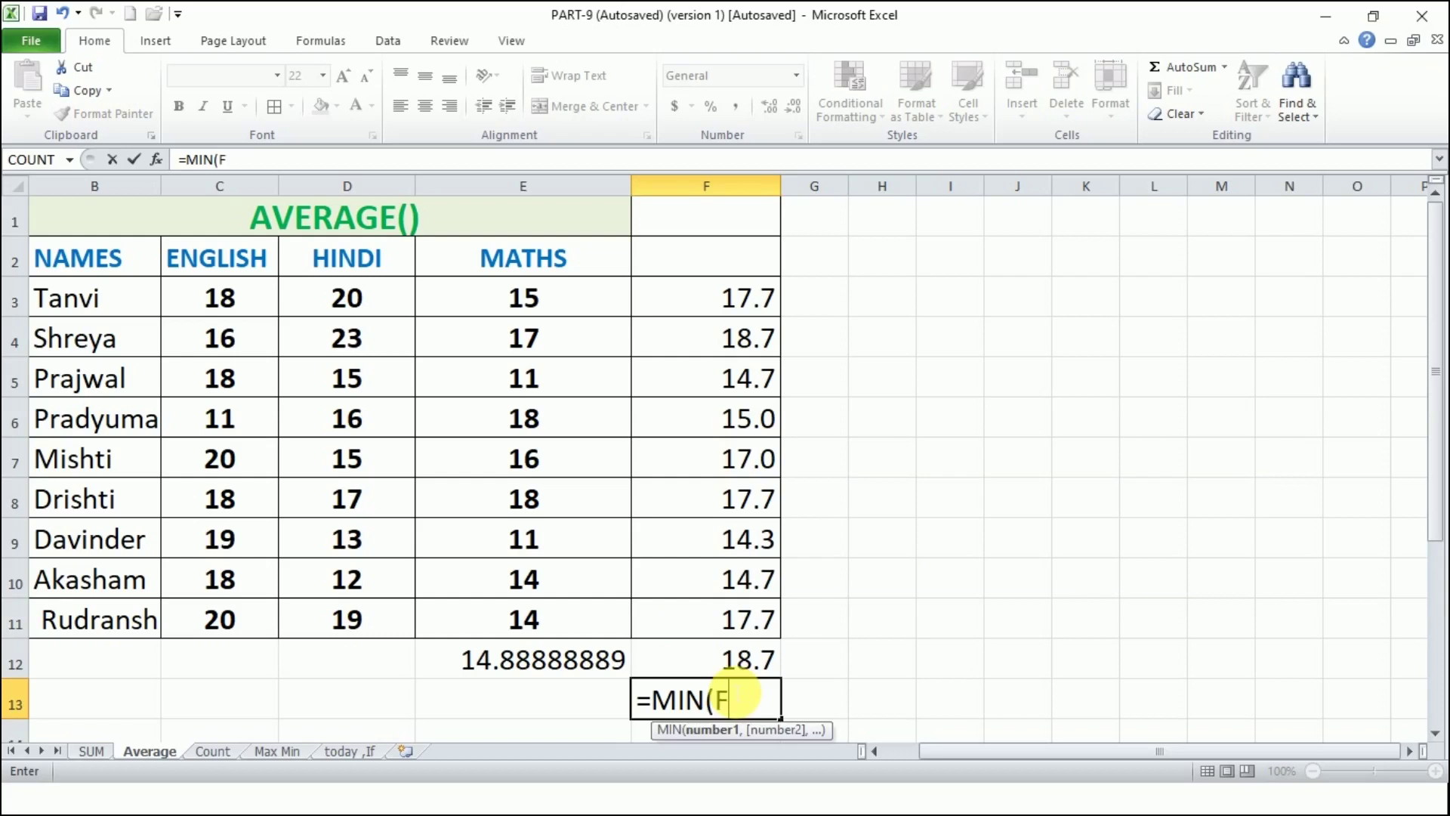
text(3:F11)
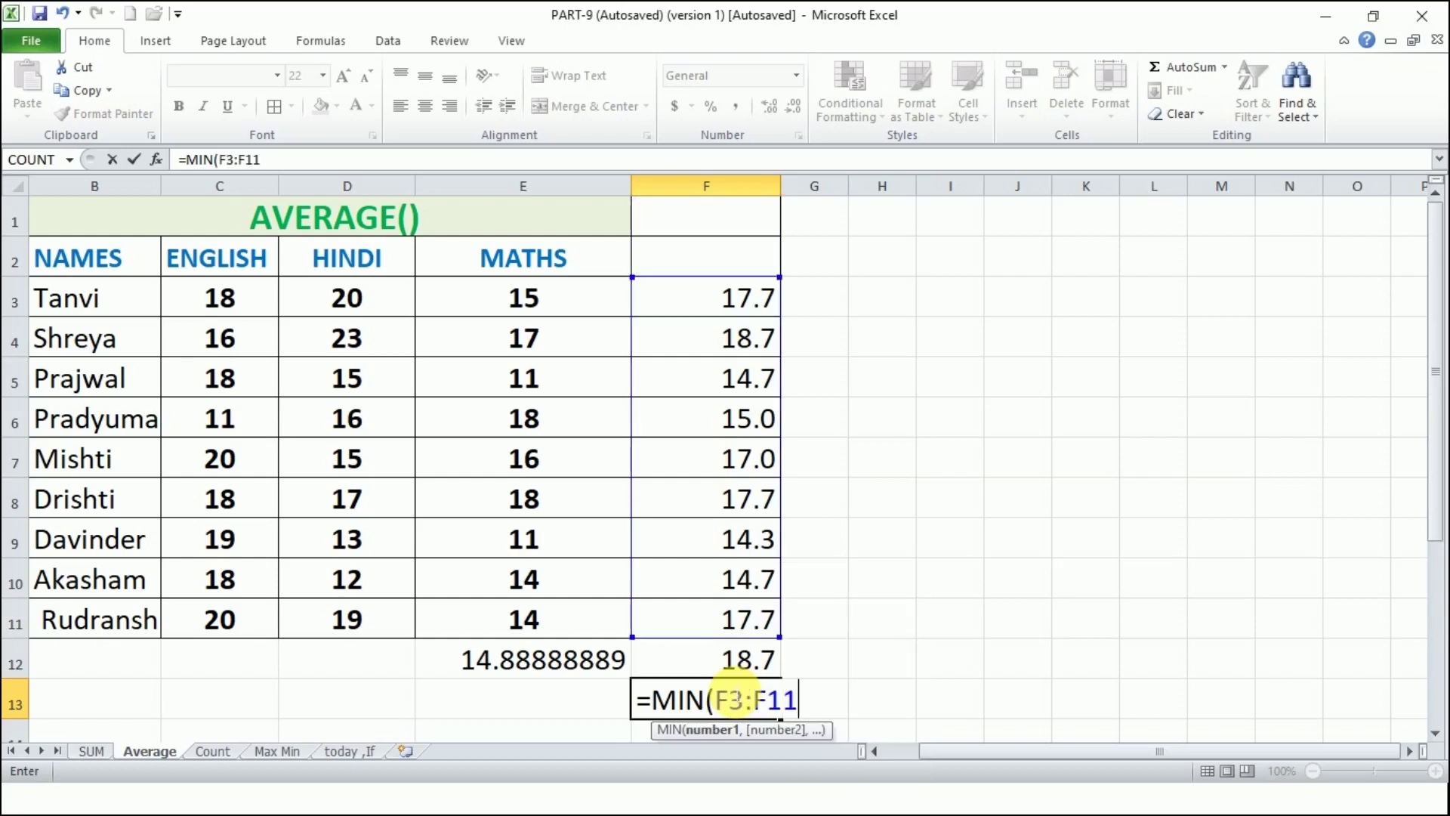
text())
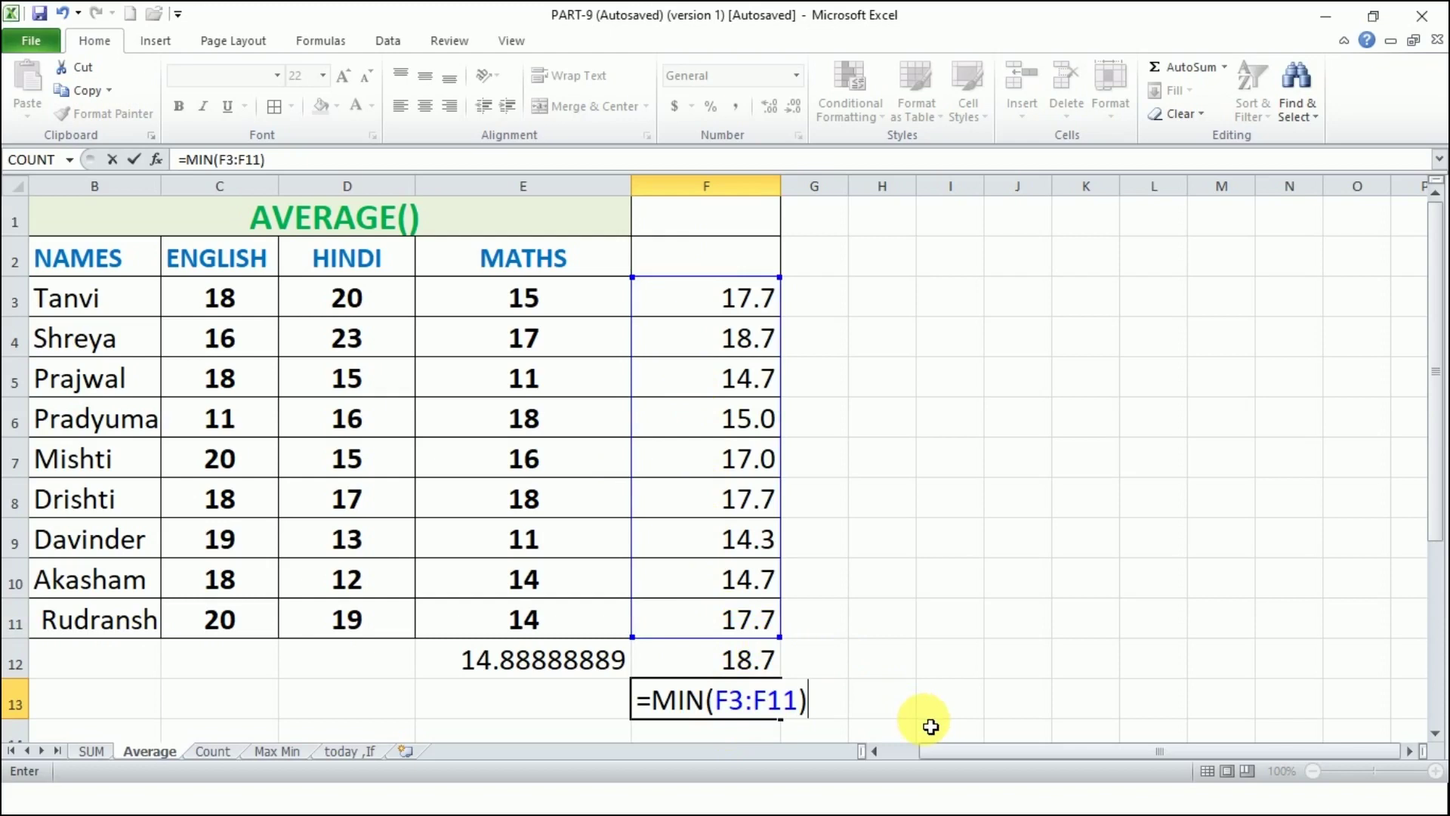
key(Return)
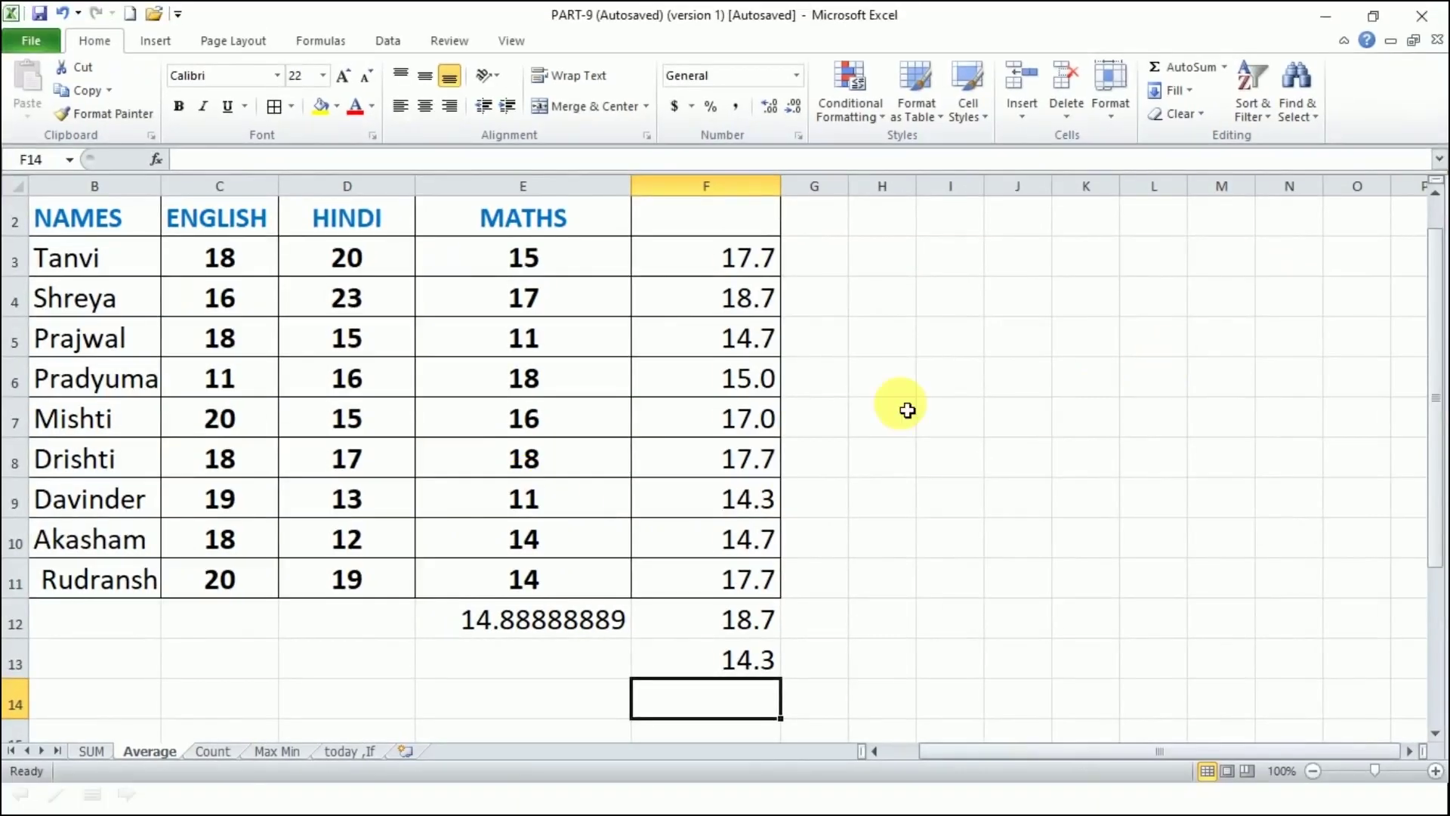
Widen column H to about three times its width, making room beside the marks table.
drag(916, 186, 1054, 227)
drag(917, 249, 883, 589)
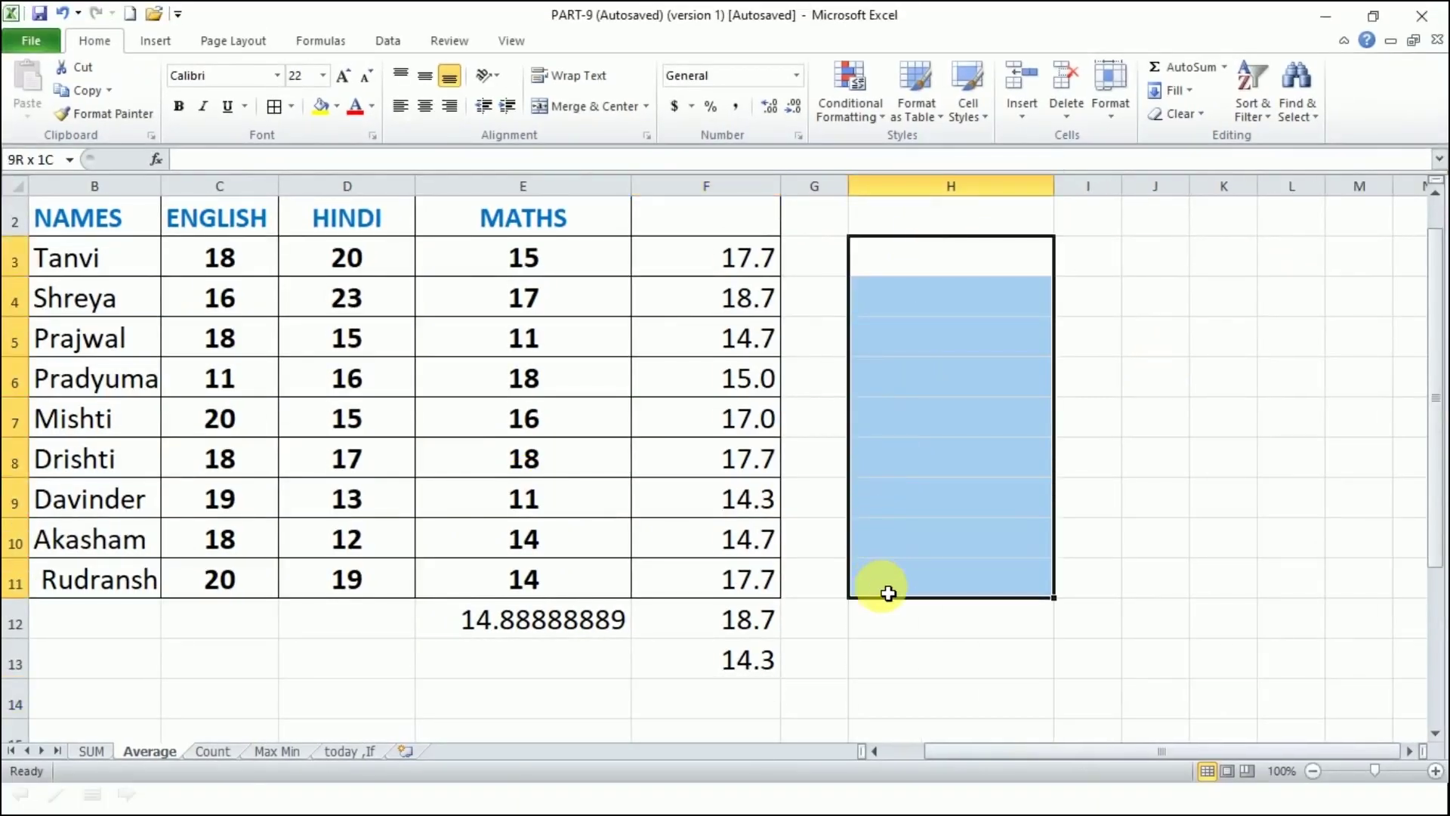
click(1080, 334)
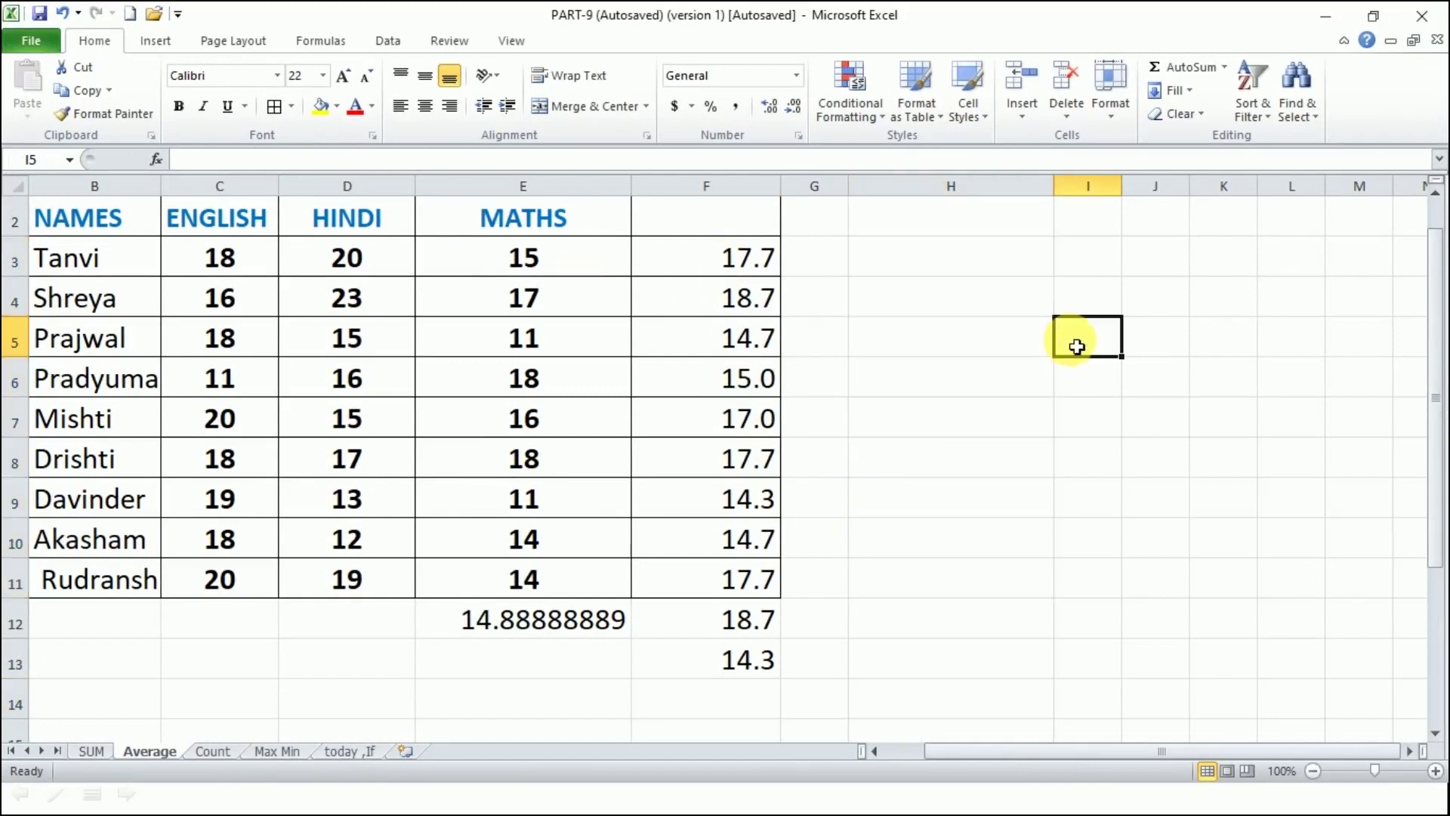
Enter =TODAY() in cell H3 to insert the current date, and select that cell to check its formula.
click(944, 272)
text(=)
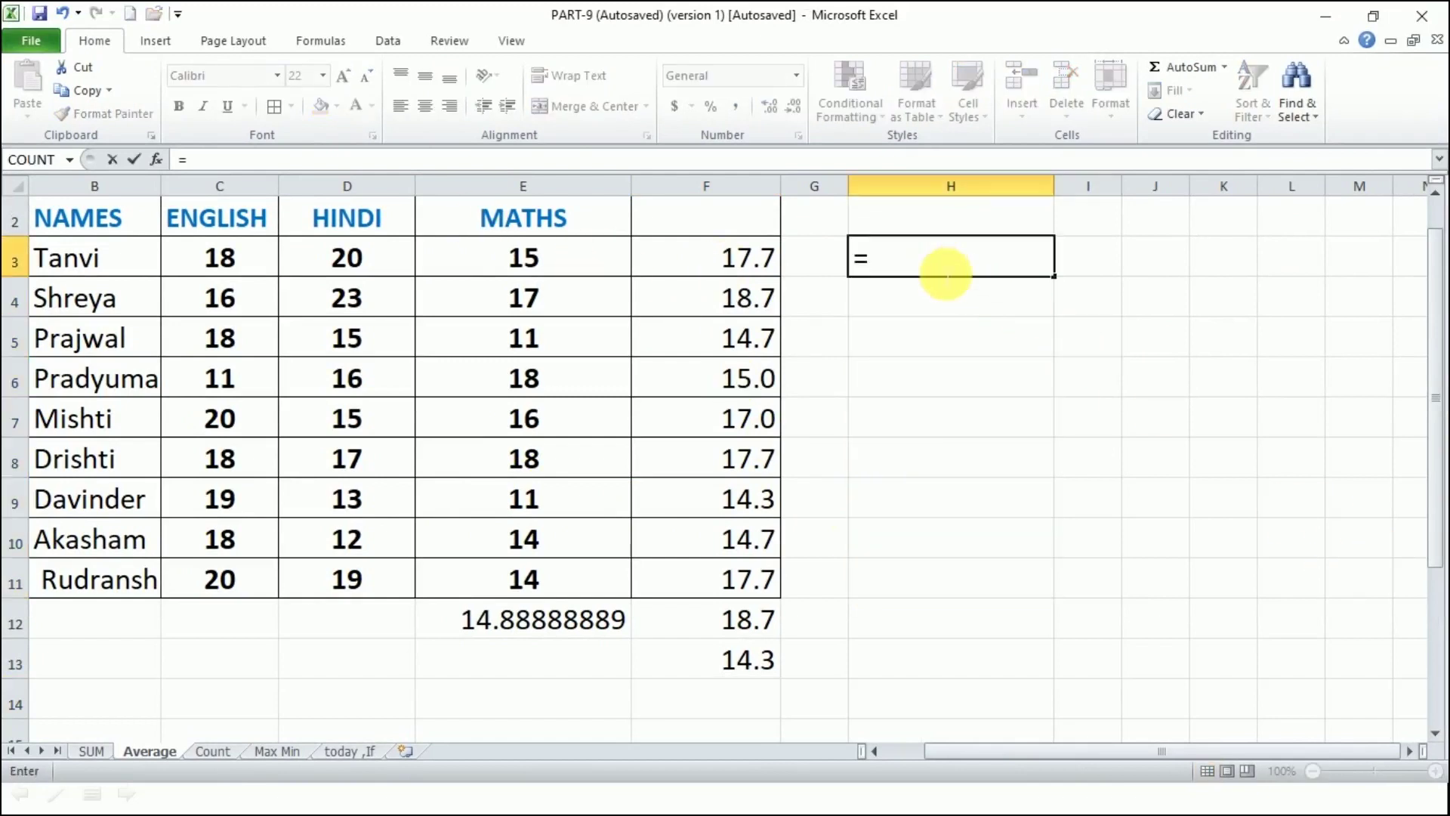
text(TODAY)
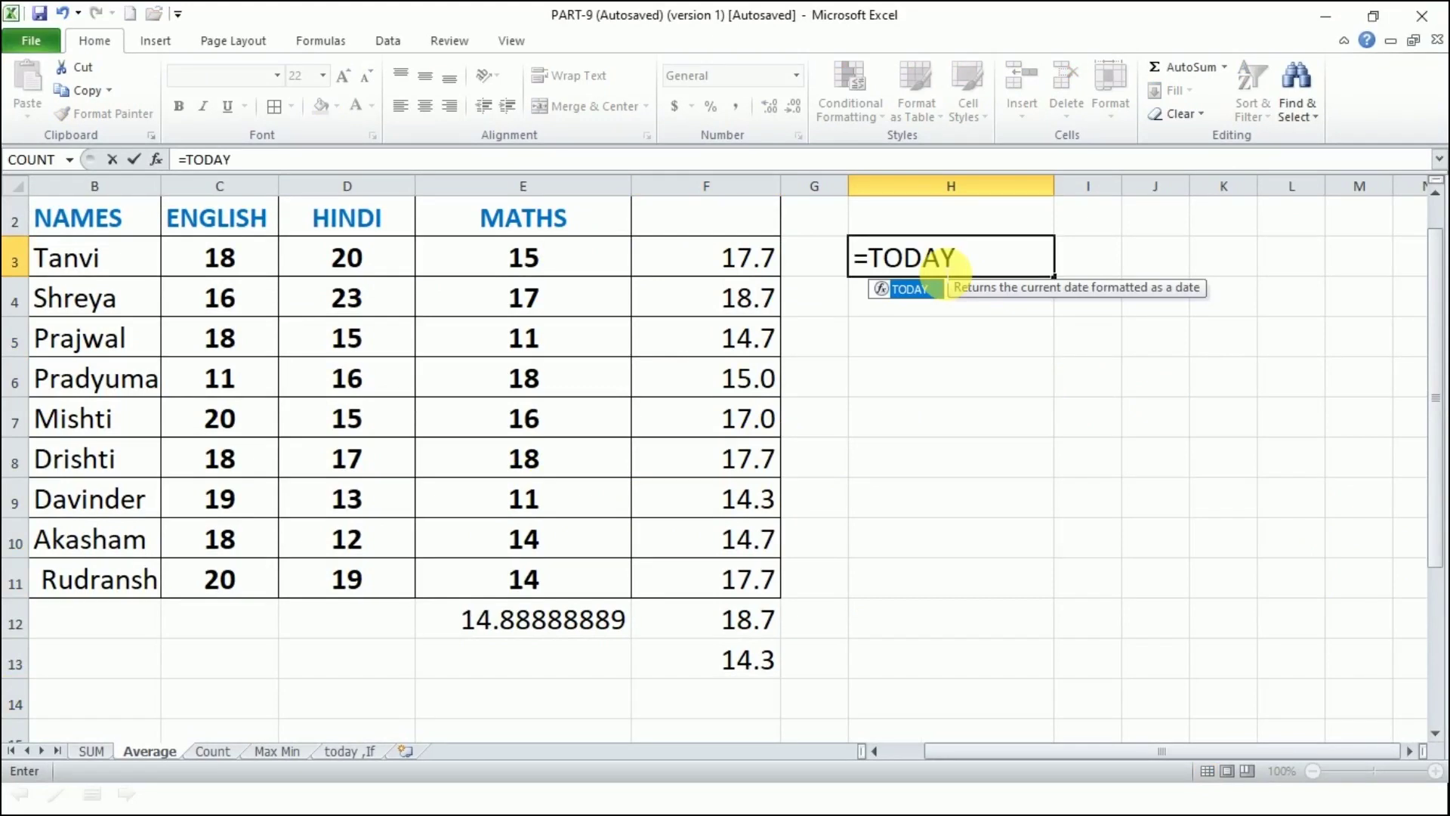
text(())
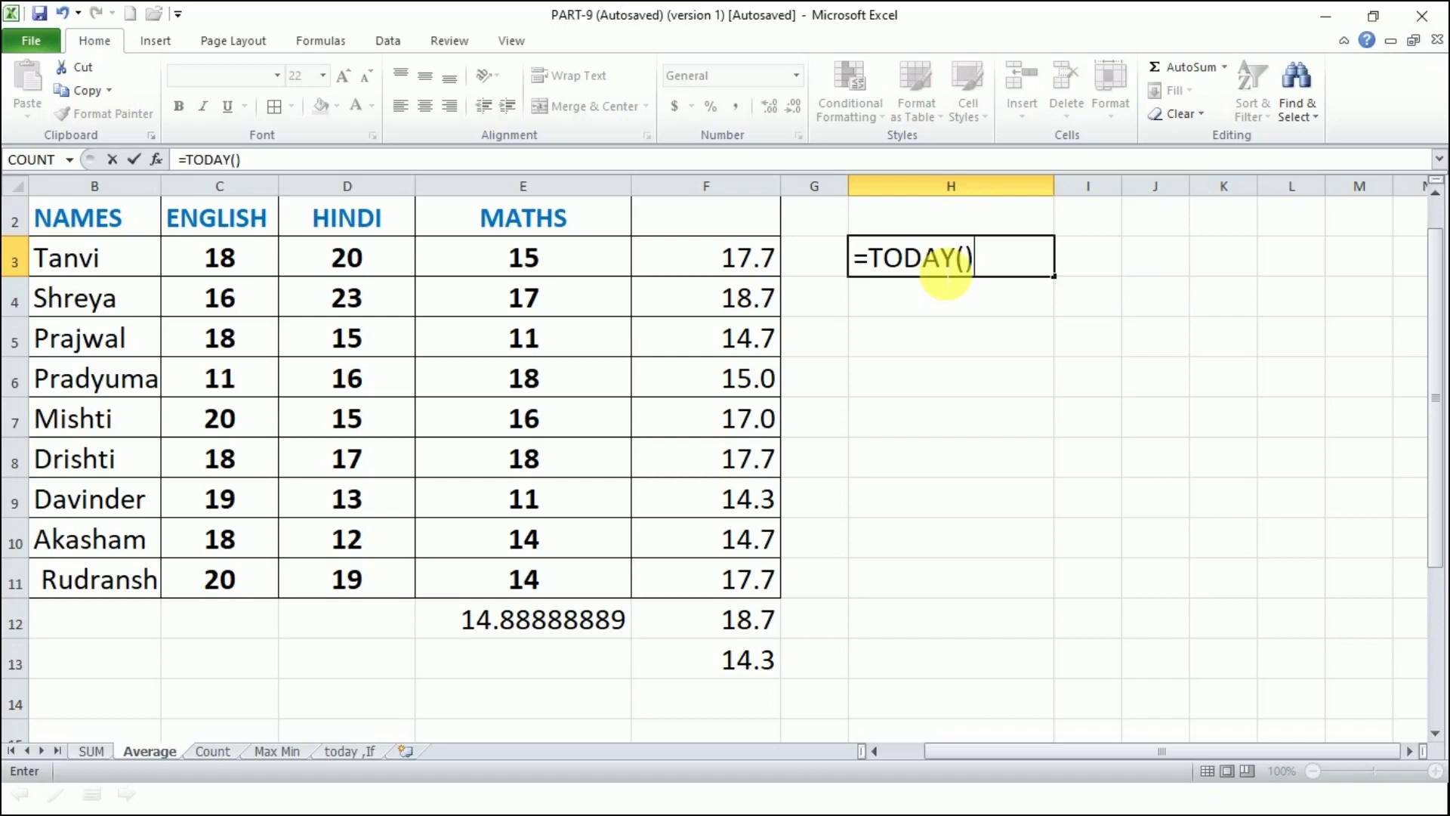
key(Return)
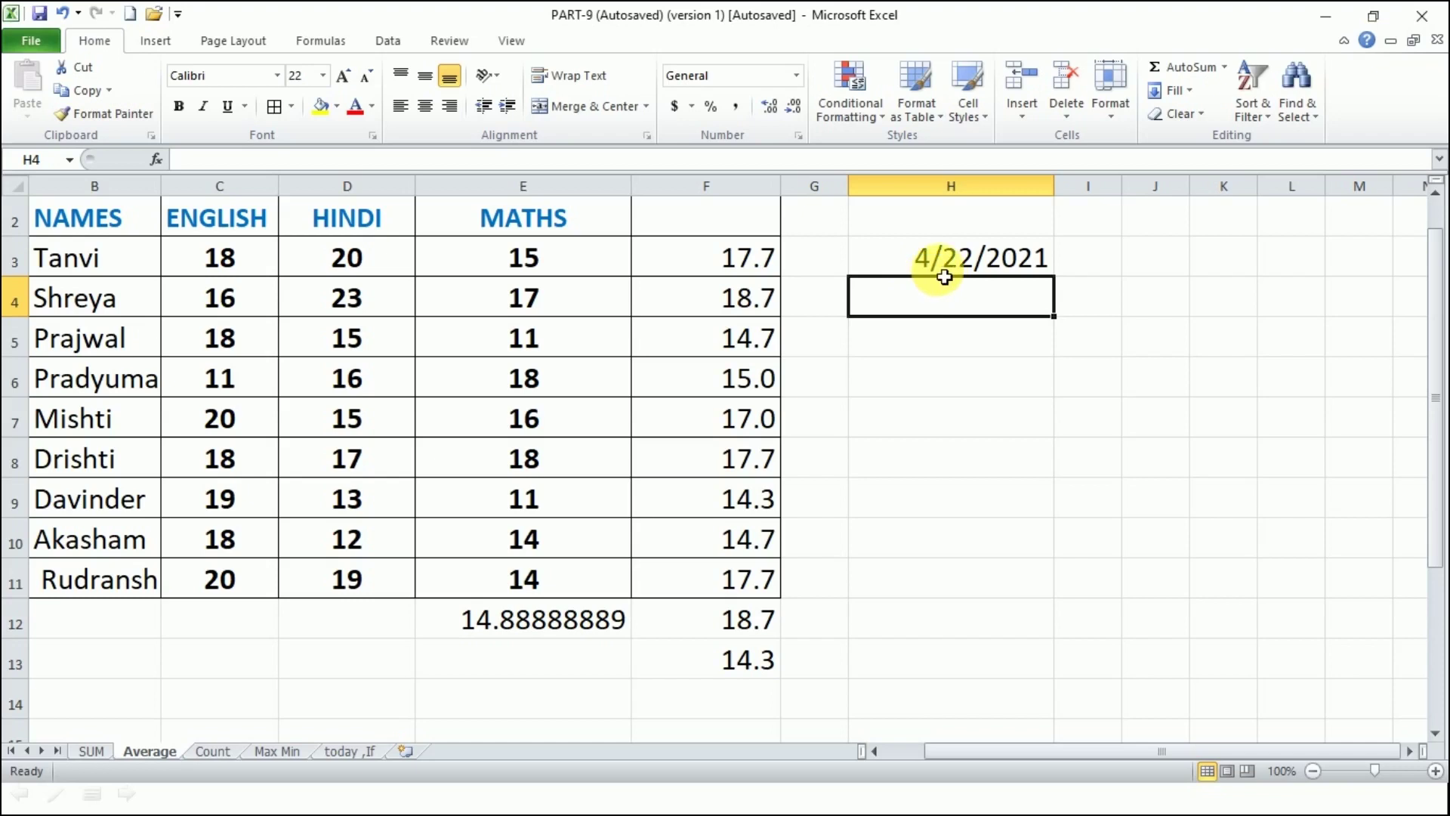
click(935, 269)
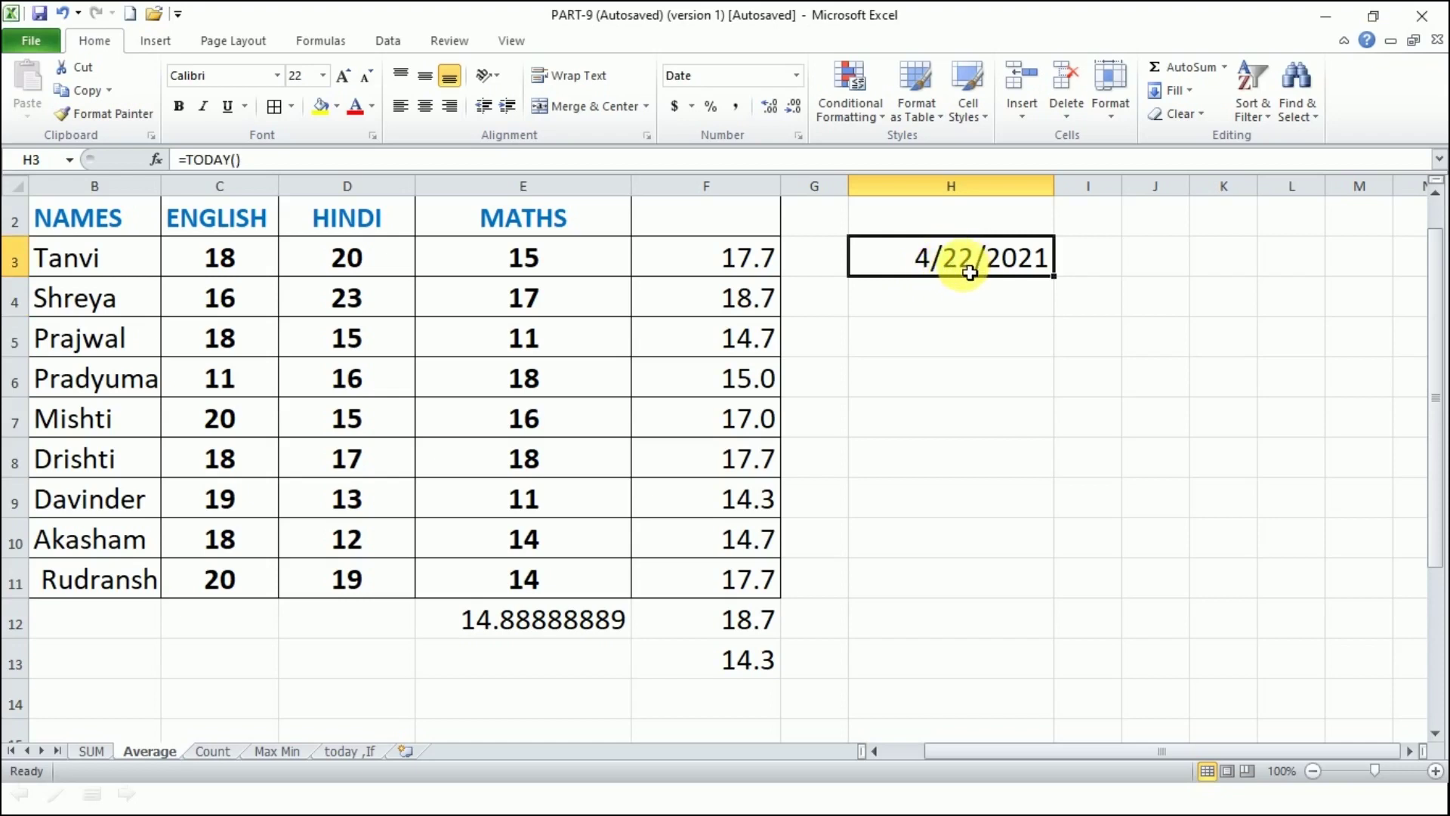
Enter =MONTH(TODAY()) in cell H4 to extract the current month number.
click(876, 311)
text(=)
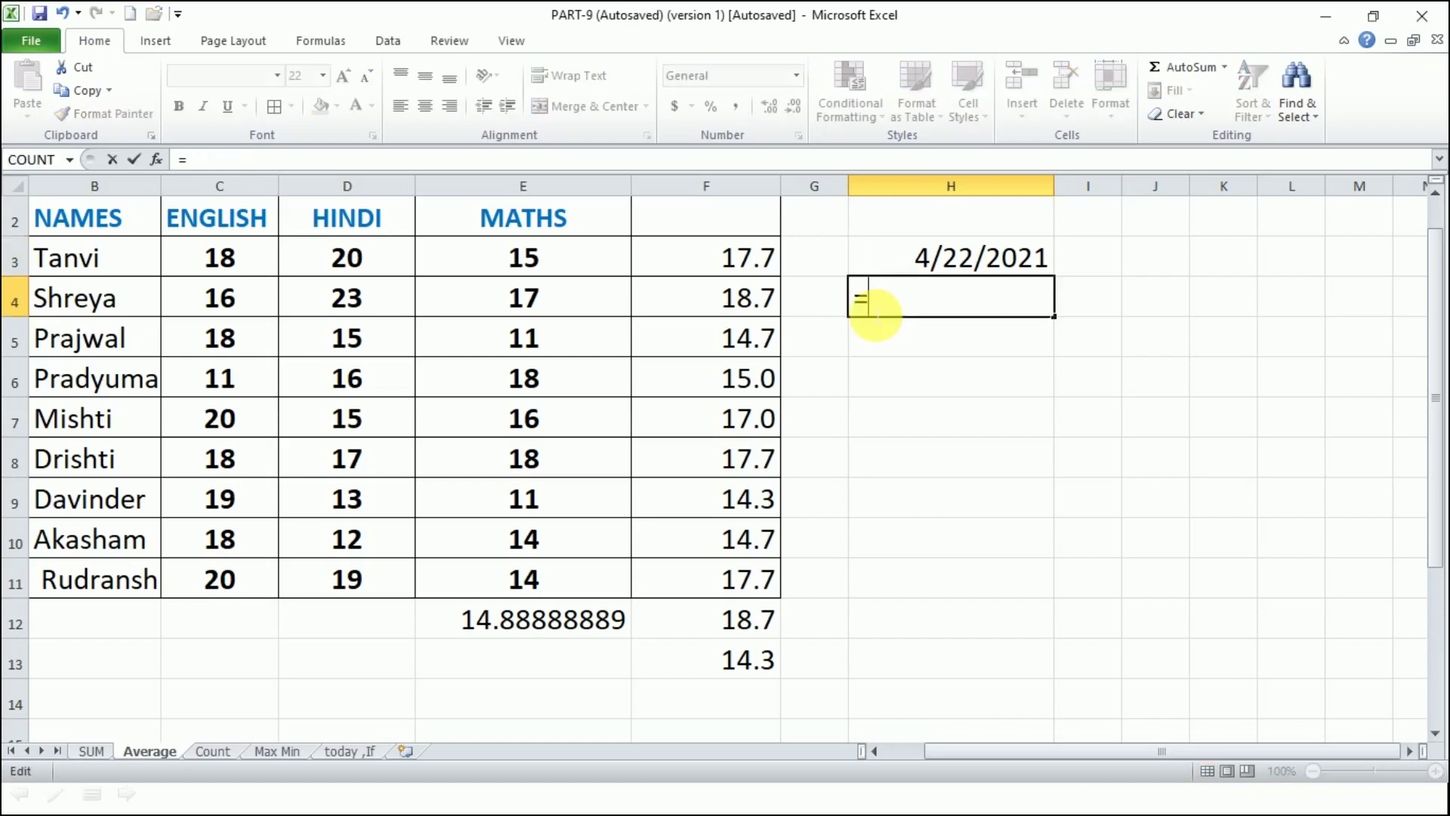
text(MO)
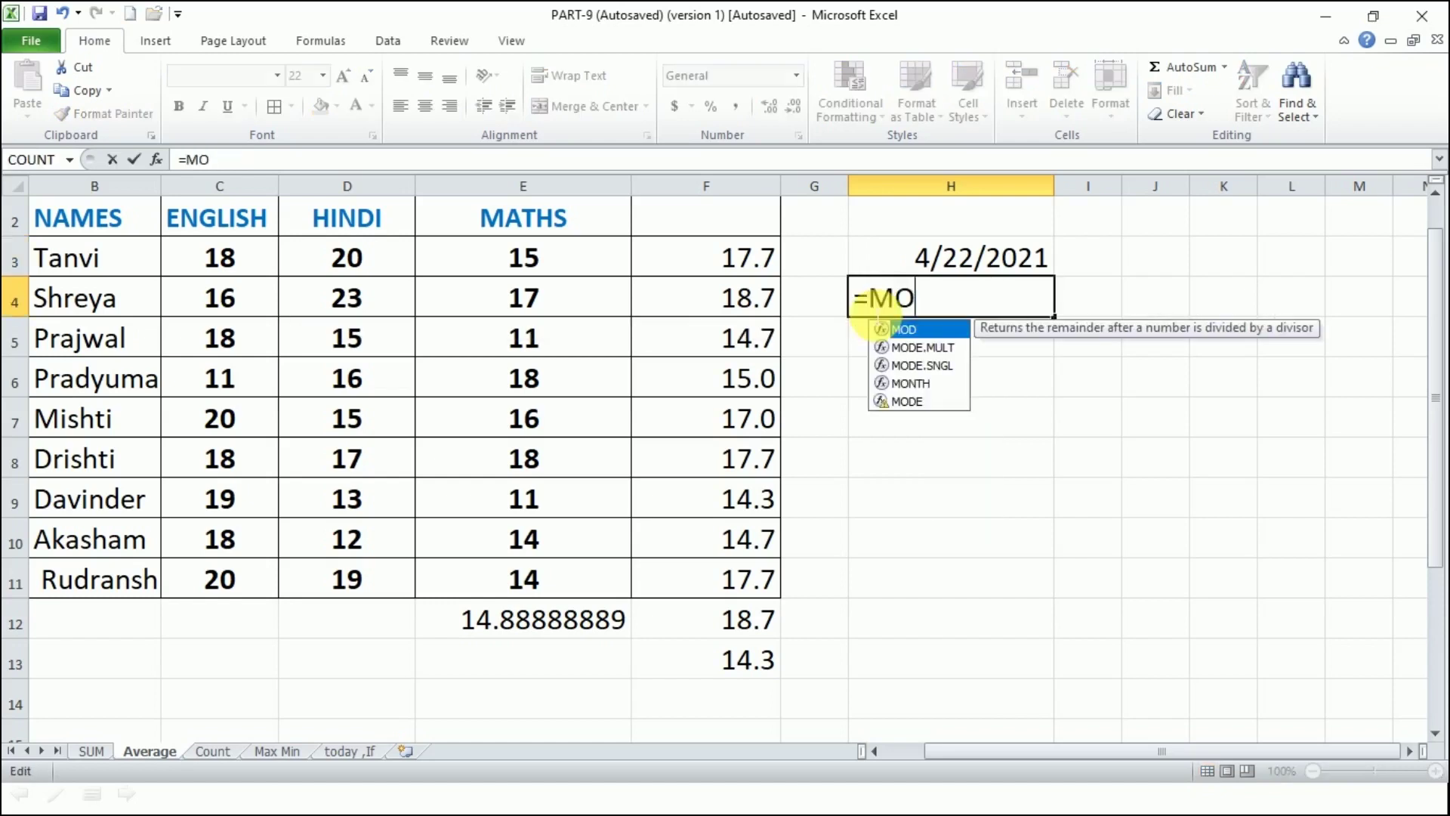
text(NTH()
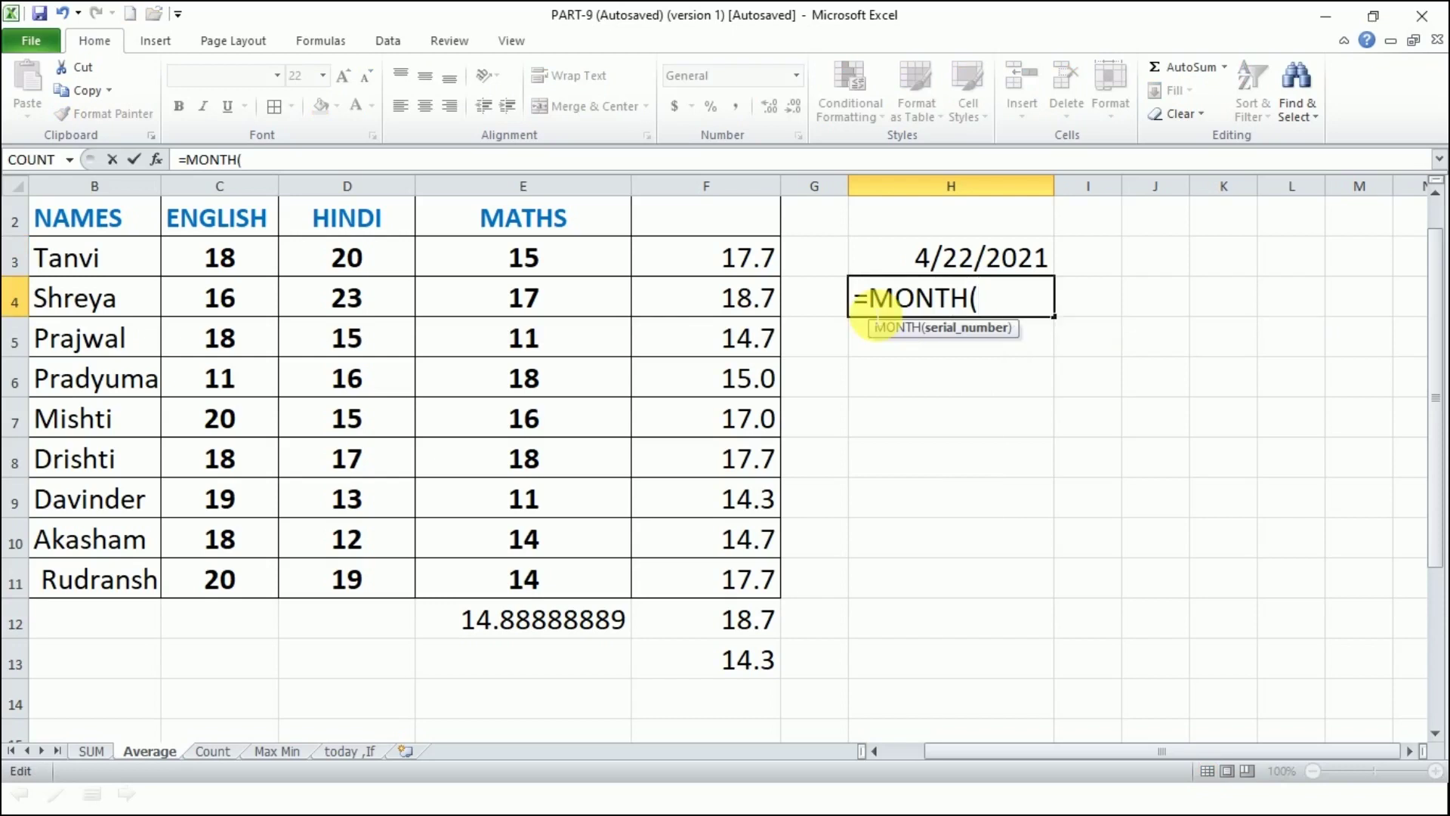
text(TODAY)
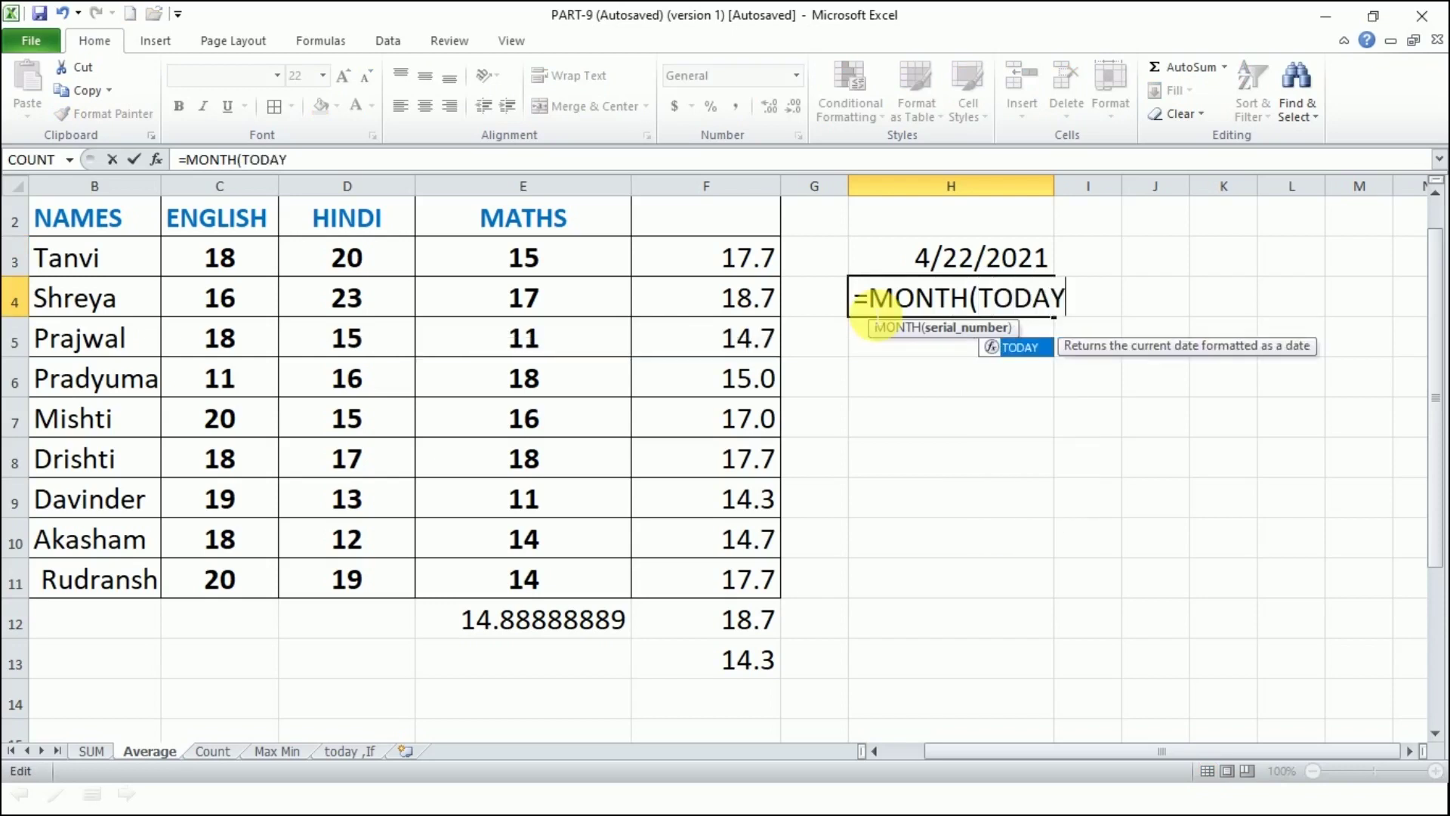
text(()))
key(Return)
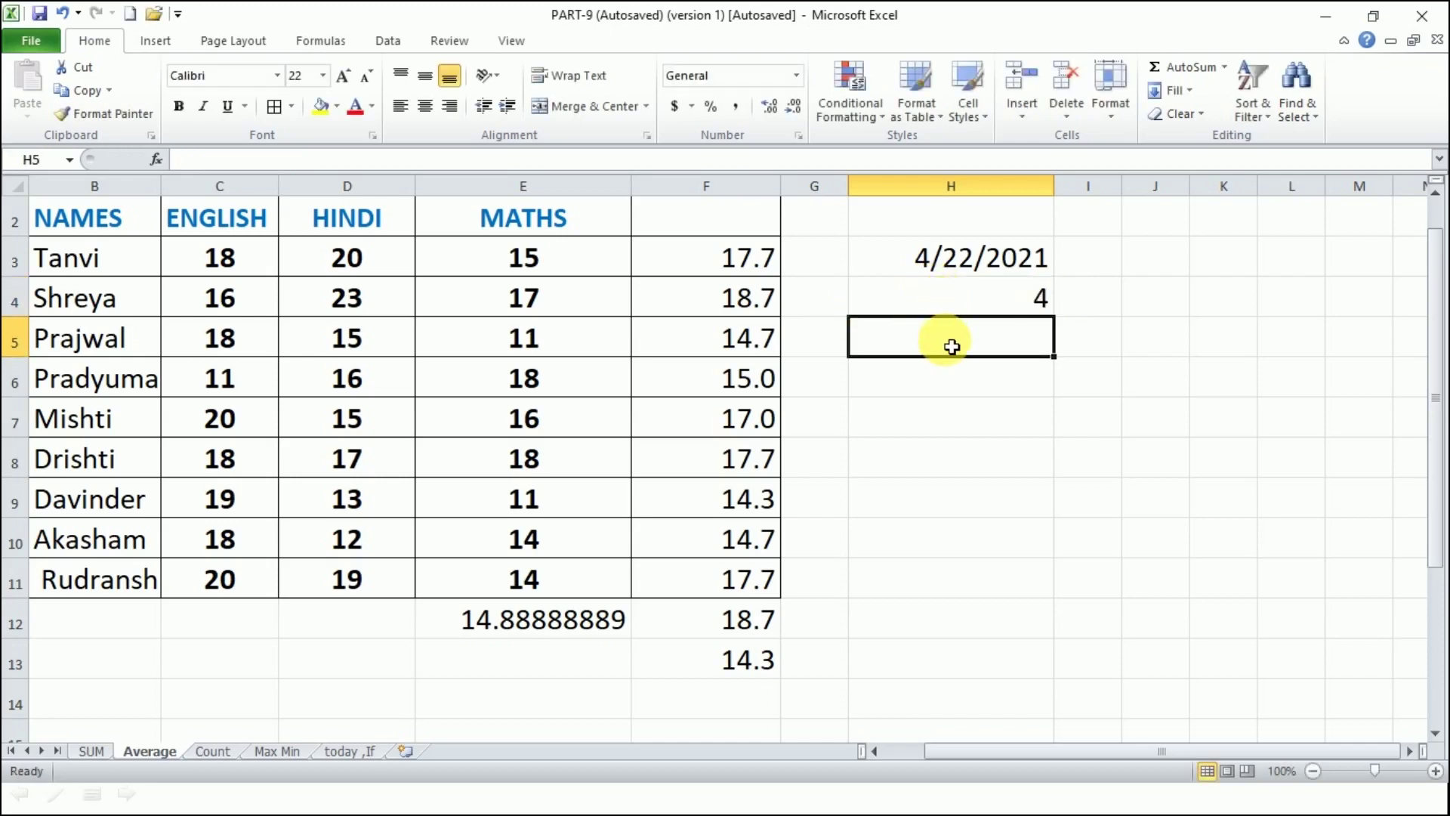
Enter =YEAR(TODAY()) in cell H5 to extract the current year.
text(=)
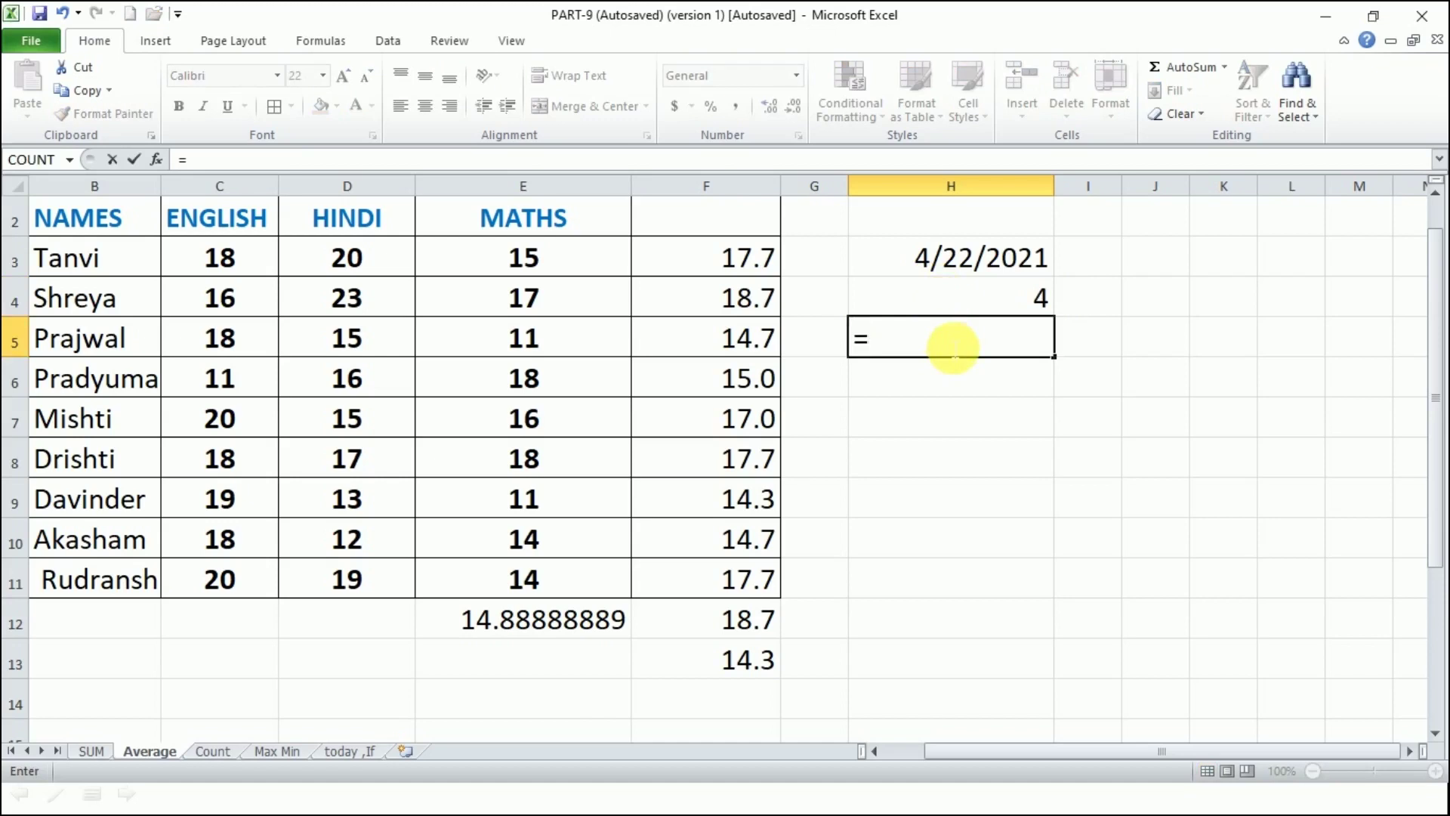
text(YEAR()
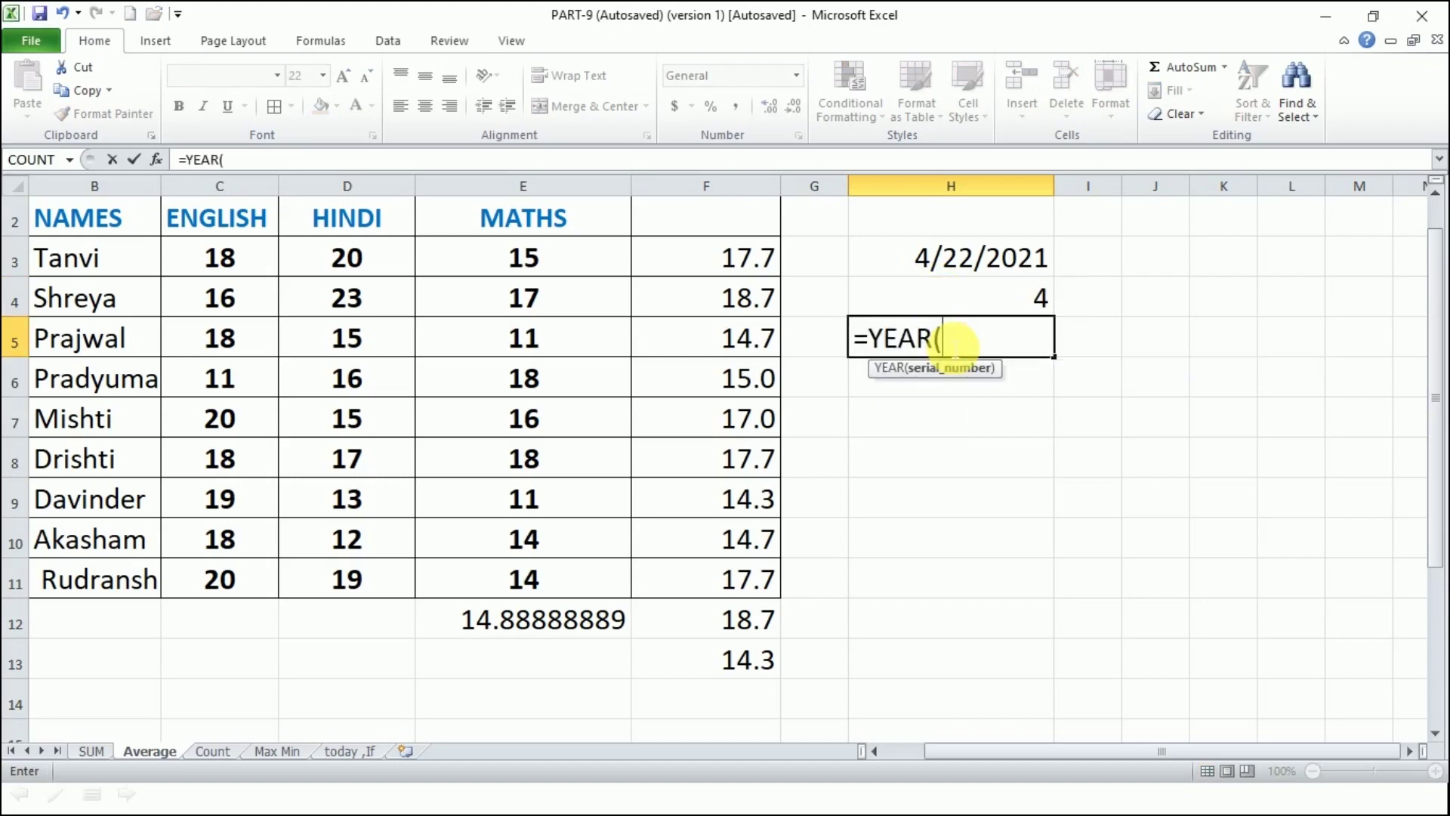
text(TODAY)
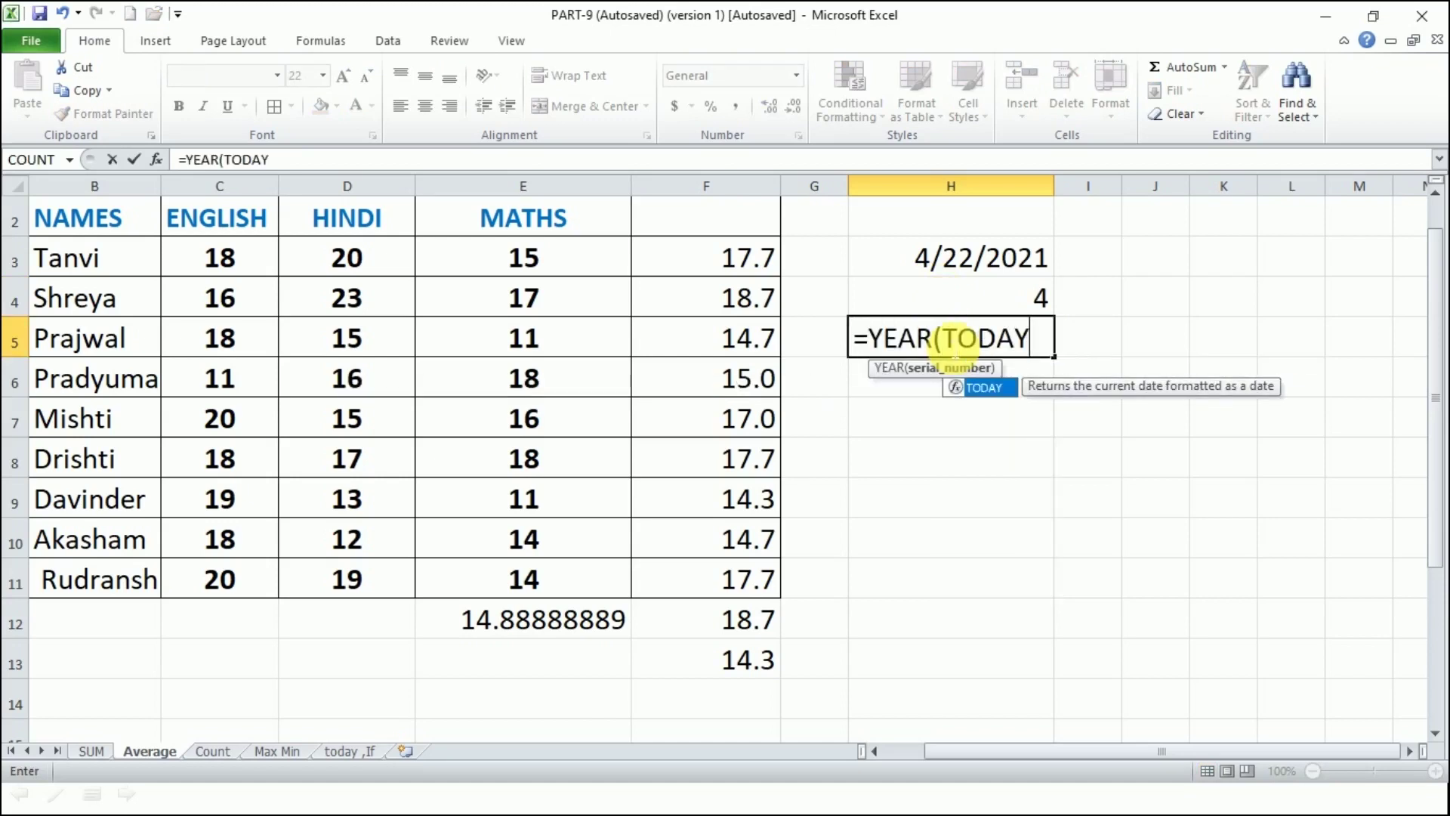
text(())
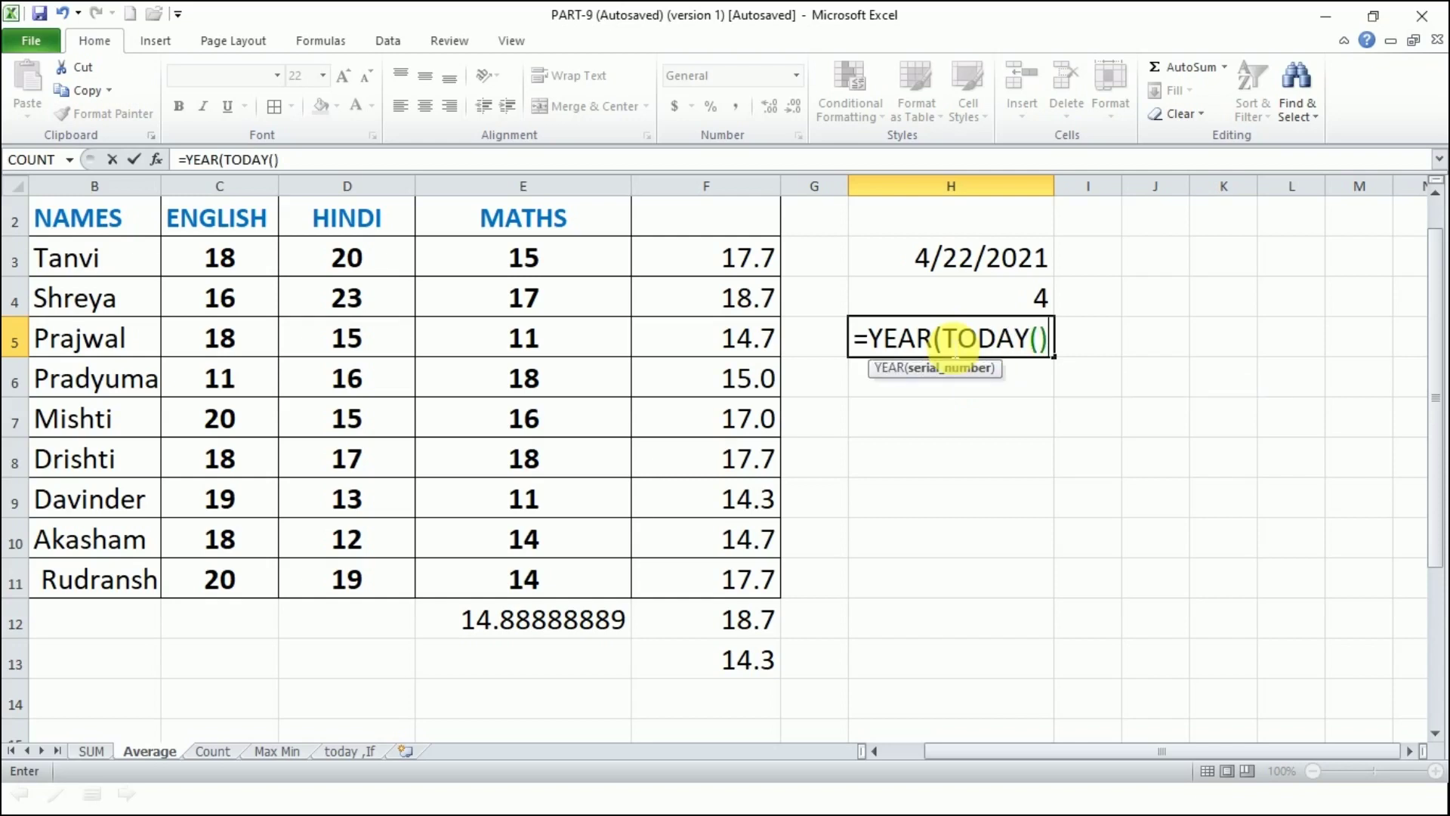
text())
key(Return)
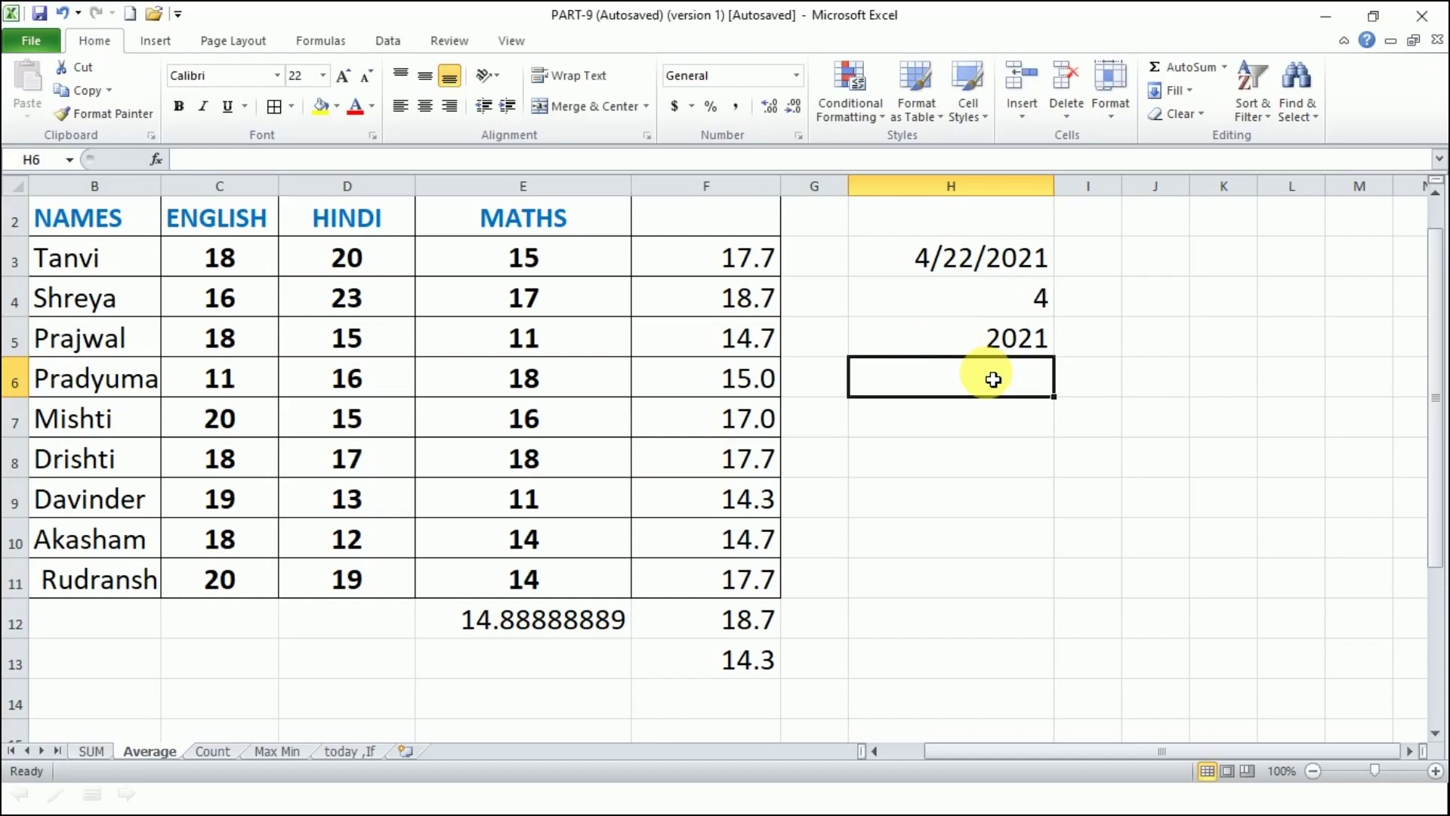
Enter =DAY(TODAY()) in cell H6 to extract the current day of the month.
text(=)
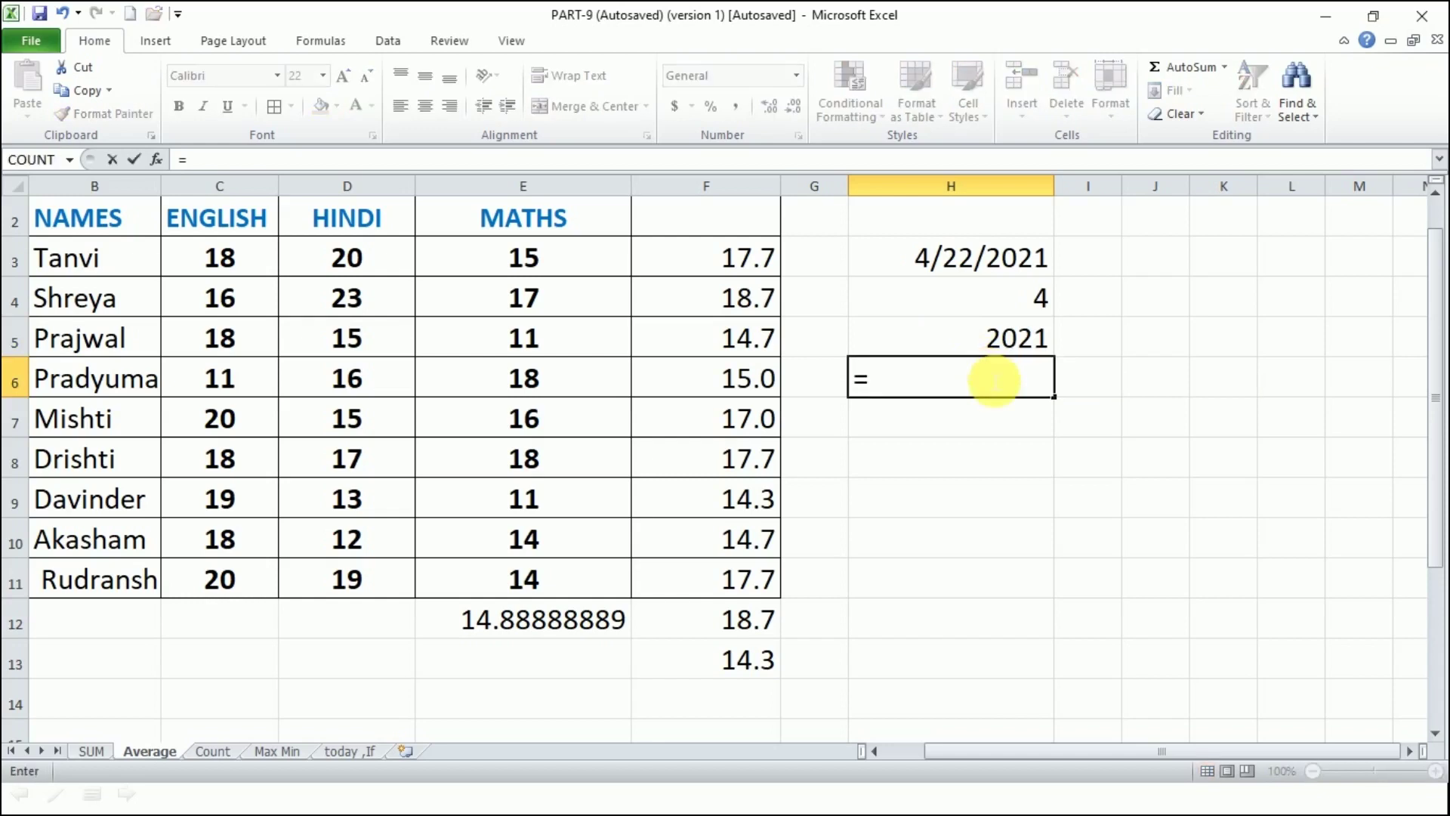
text(DAY()
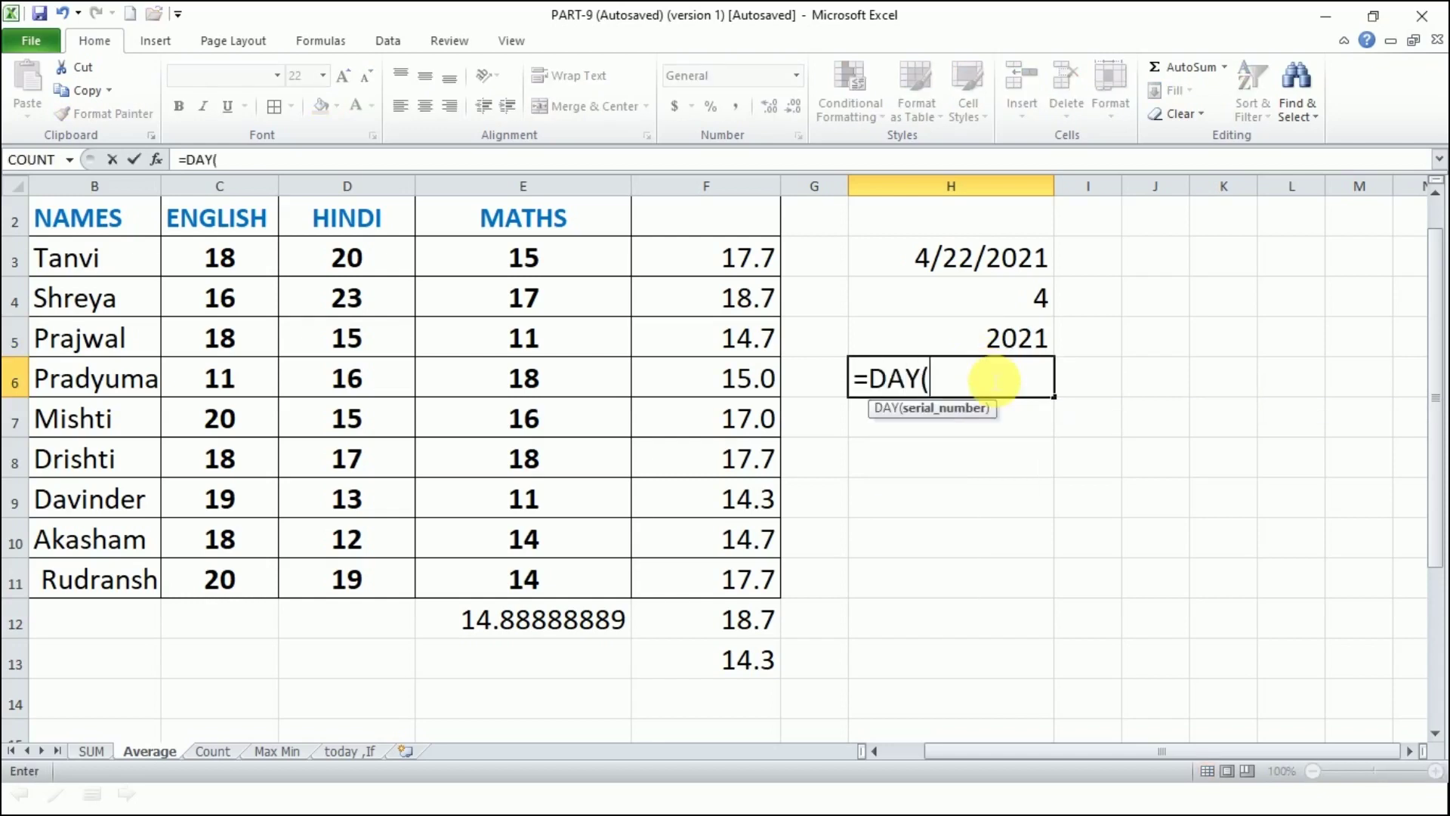
text(TODAY)
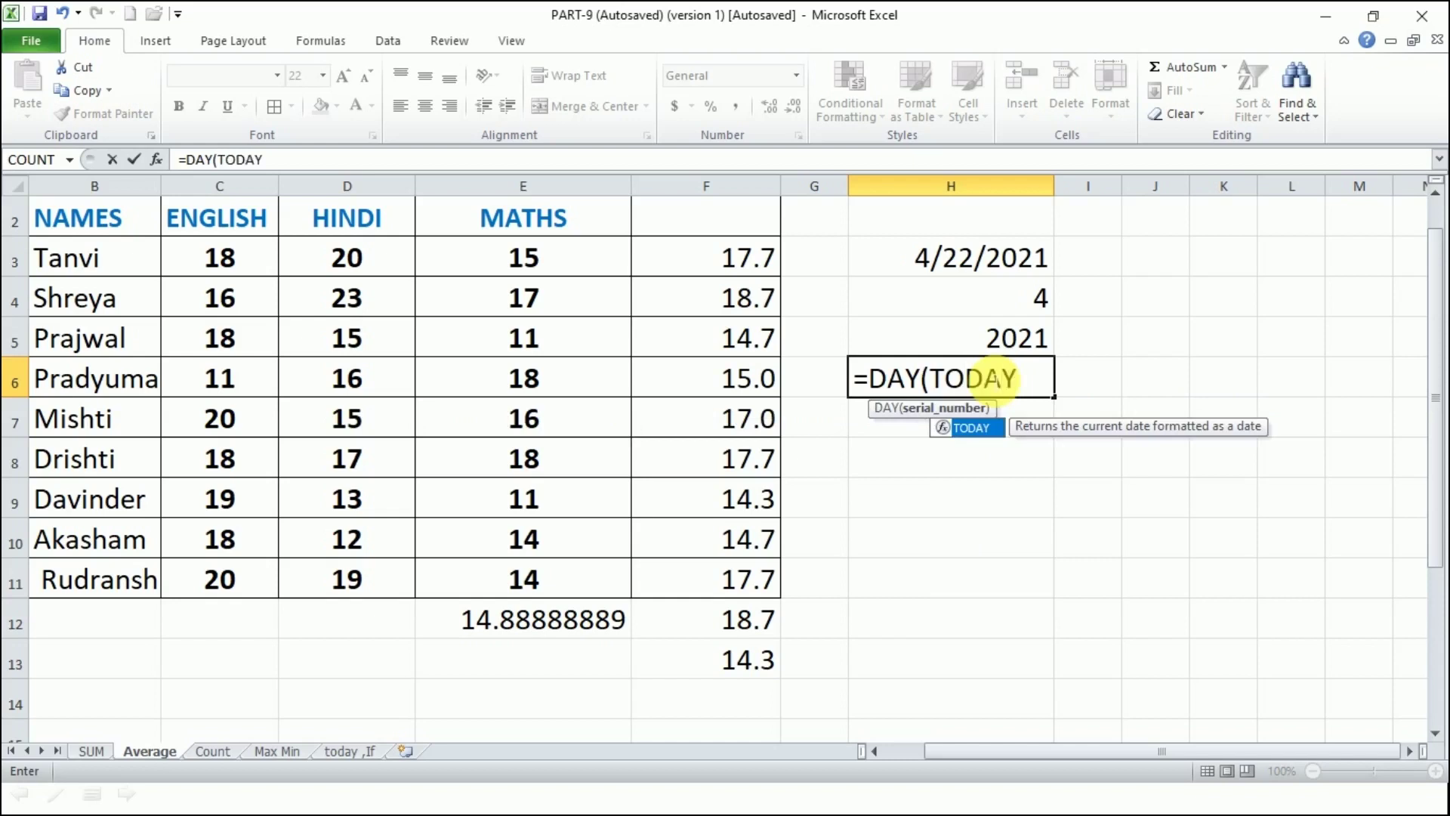
text(()))
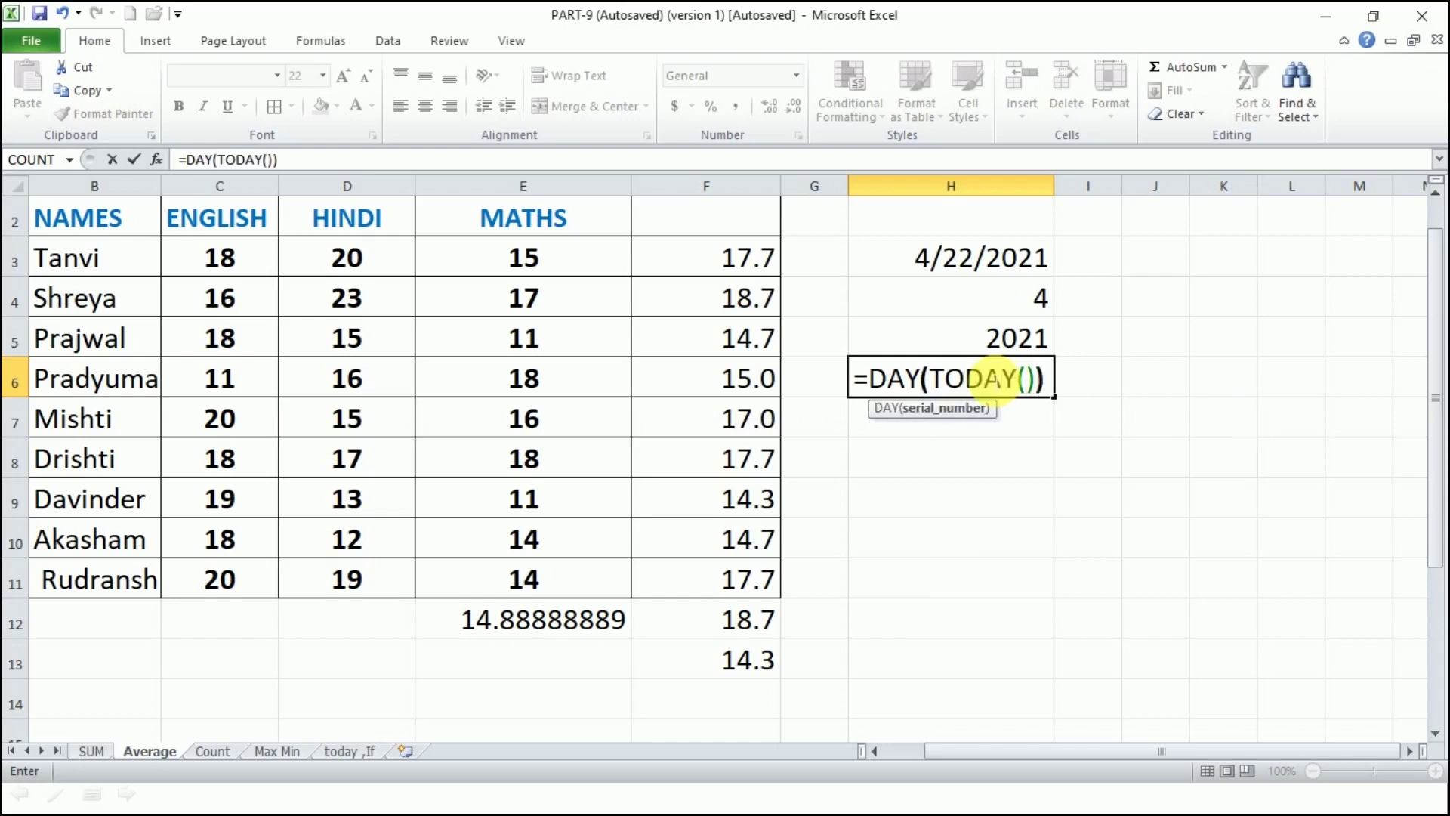
key(Return)
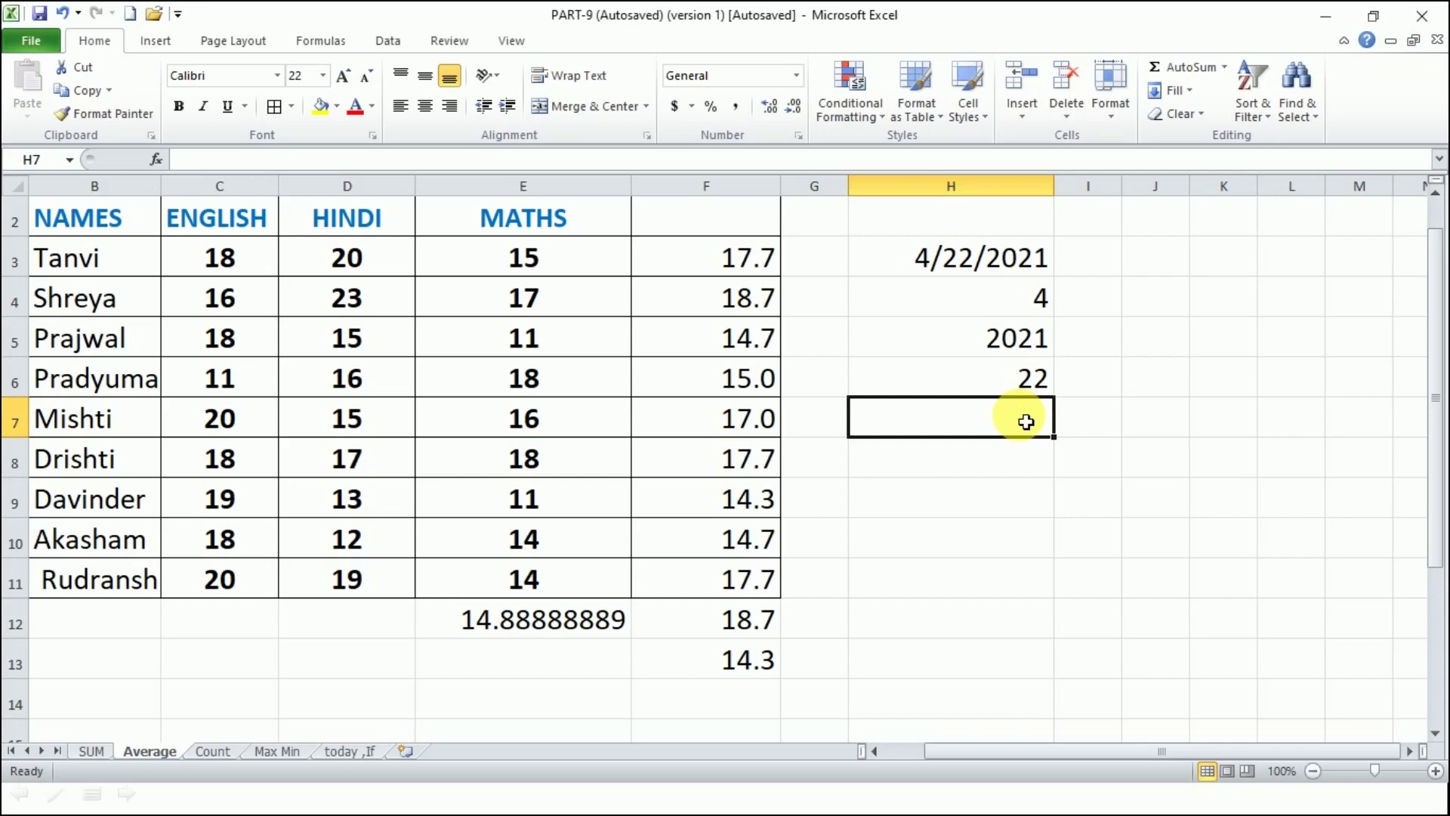
Enter =NOW() in cell H7 and widen column H by about a third so the full date and time fit.
text(=N)
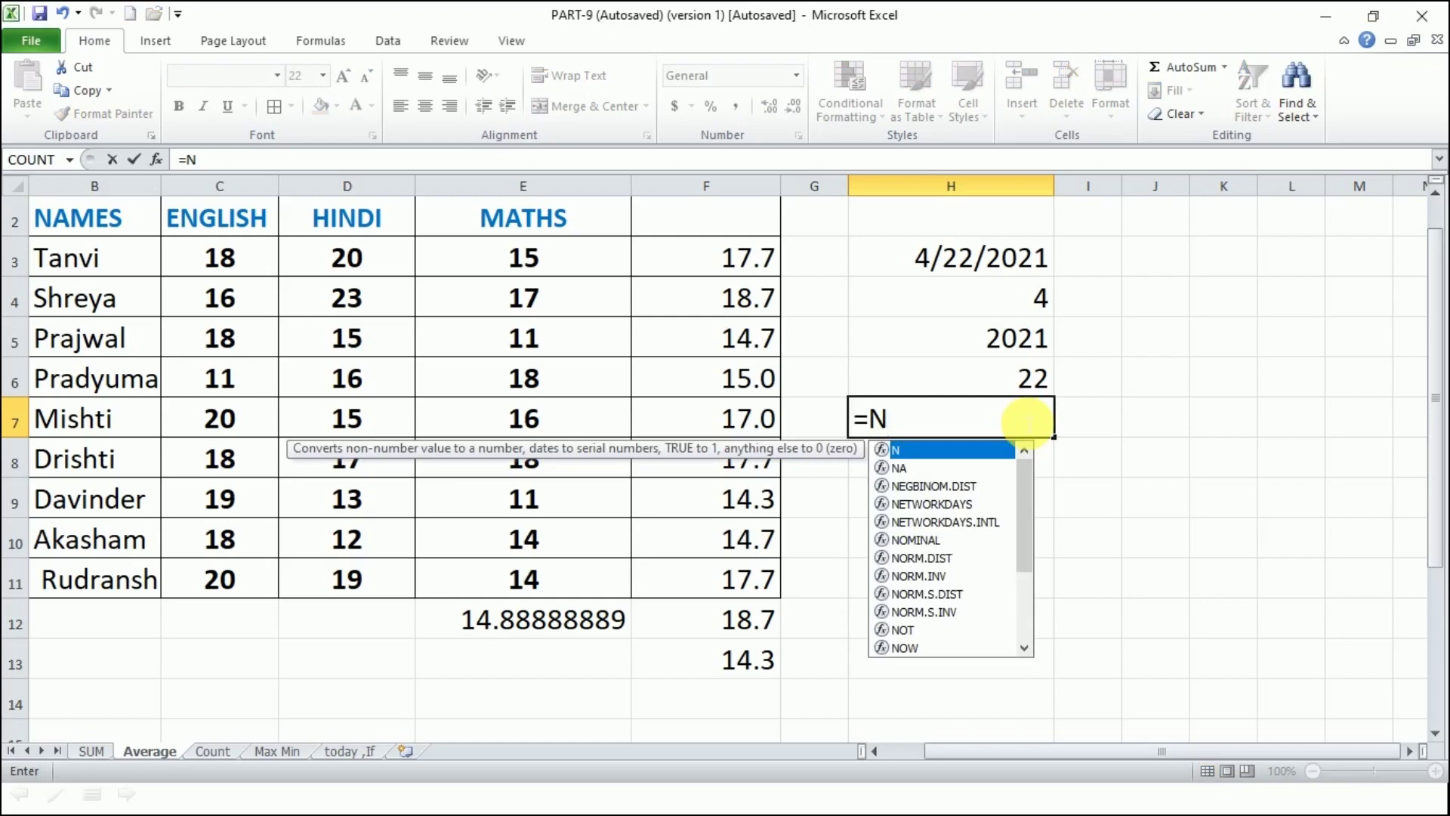
text(OW())
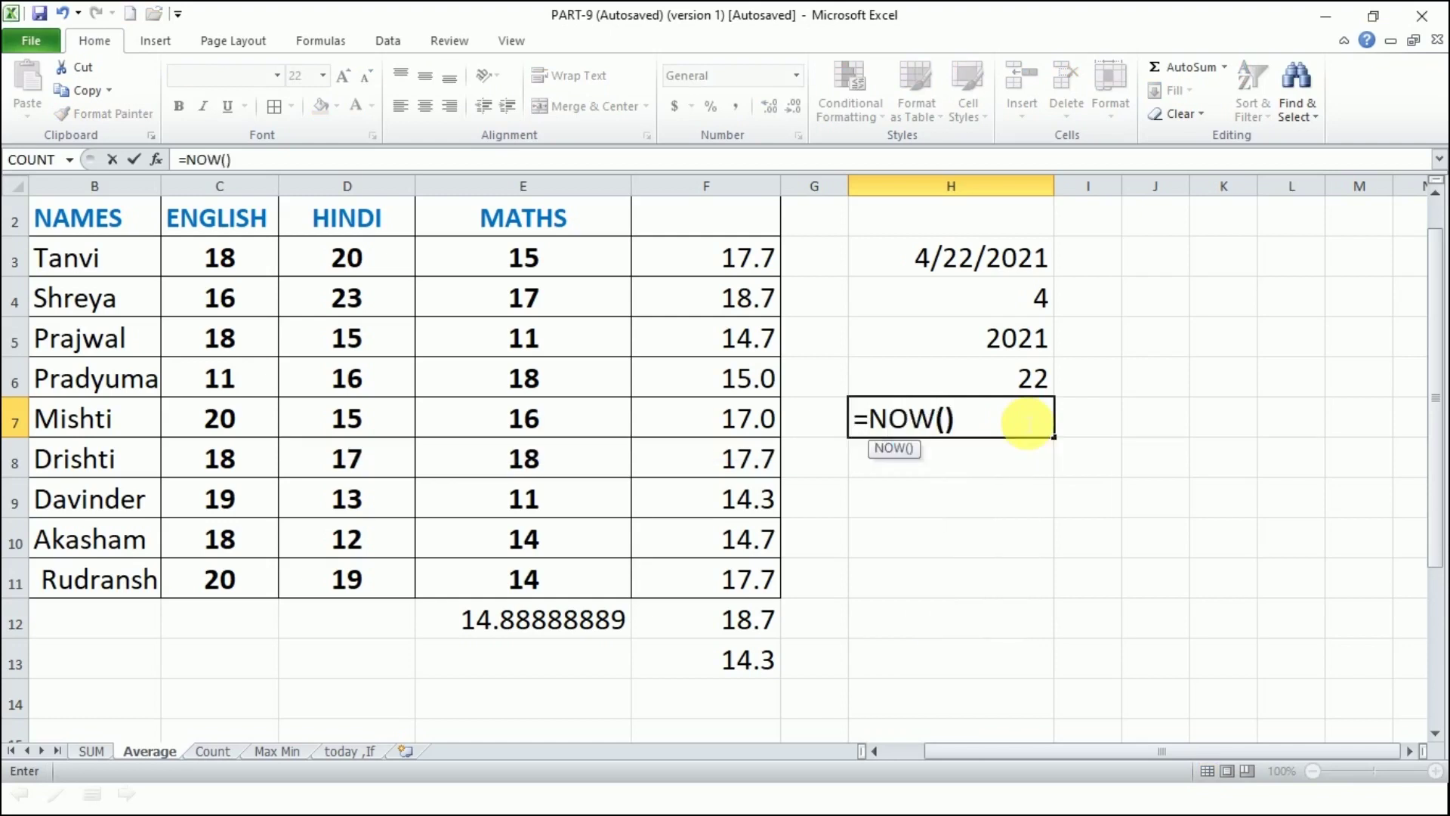
key(Return)
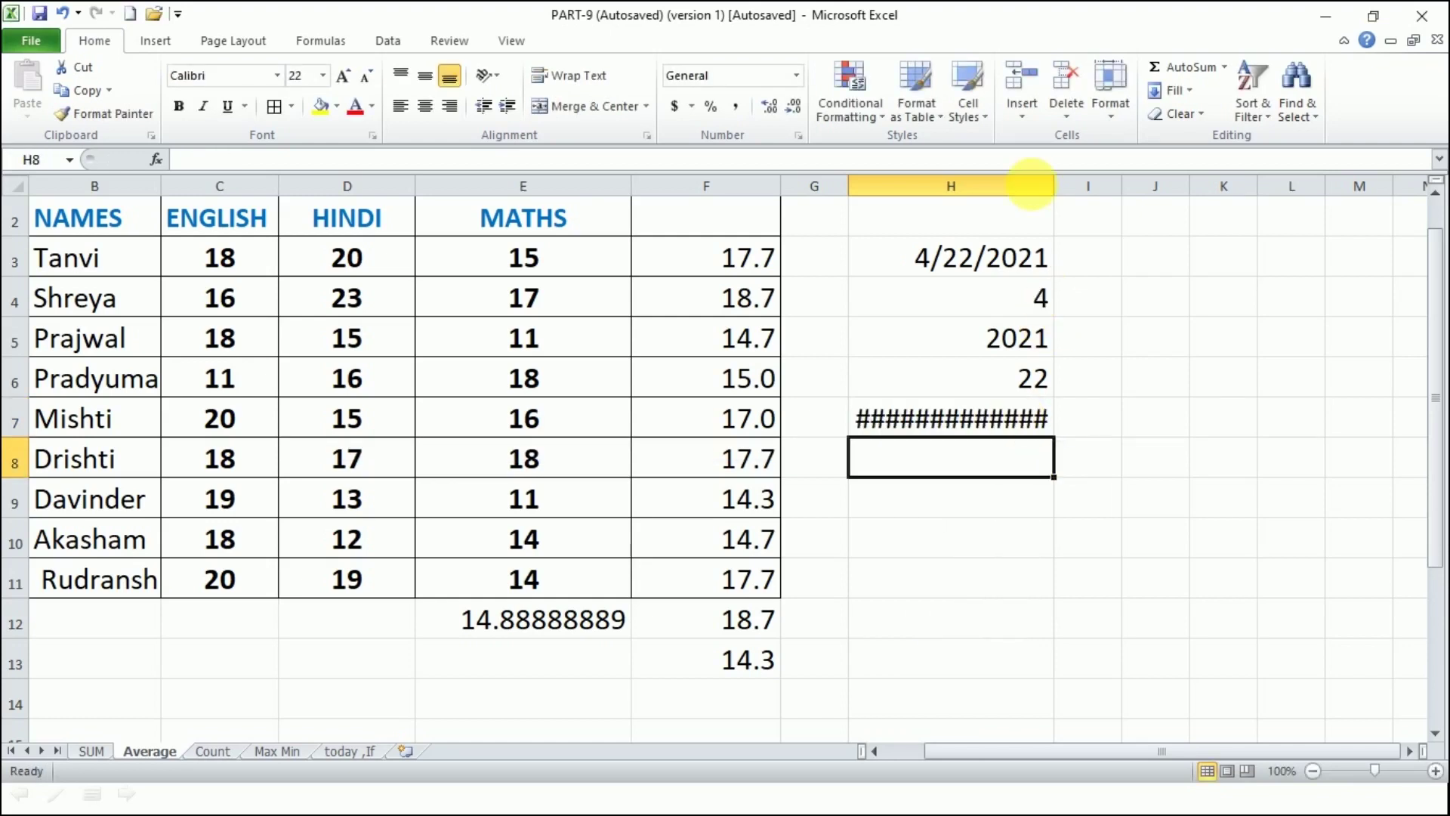
drag(1055, 186, 1121, 186)
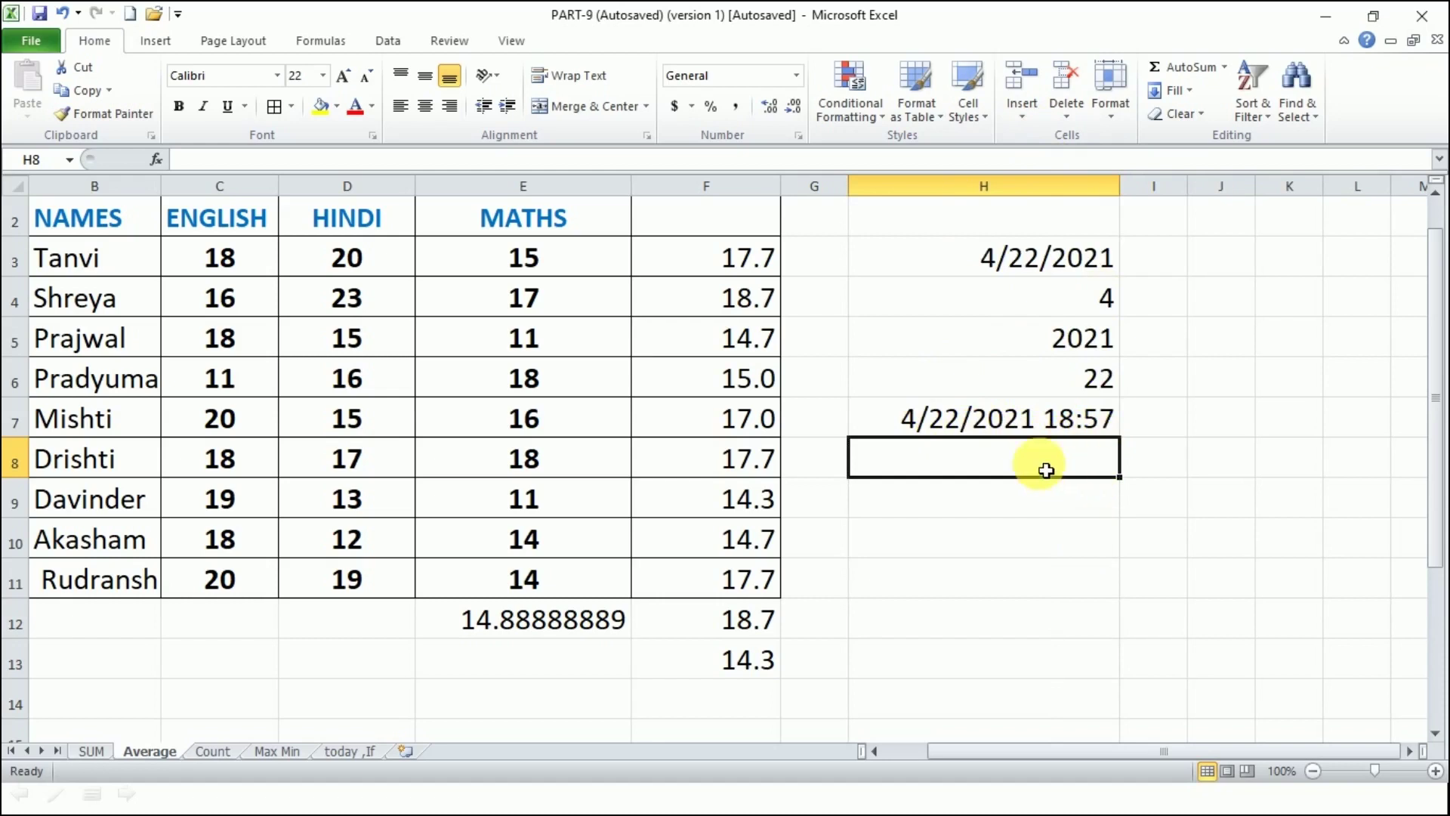
Show the sheet's formulas instead of their results and bring the date formulas in column H into view.
drag(999, 264, 1010, 323)
click(1009, 323)
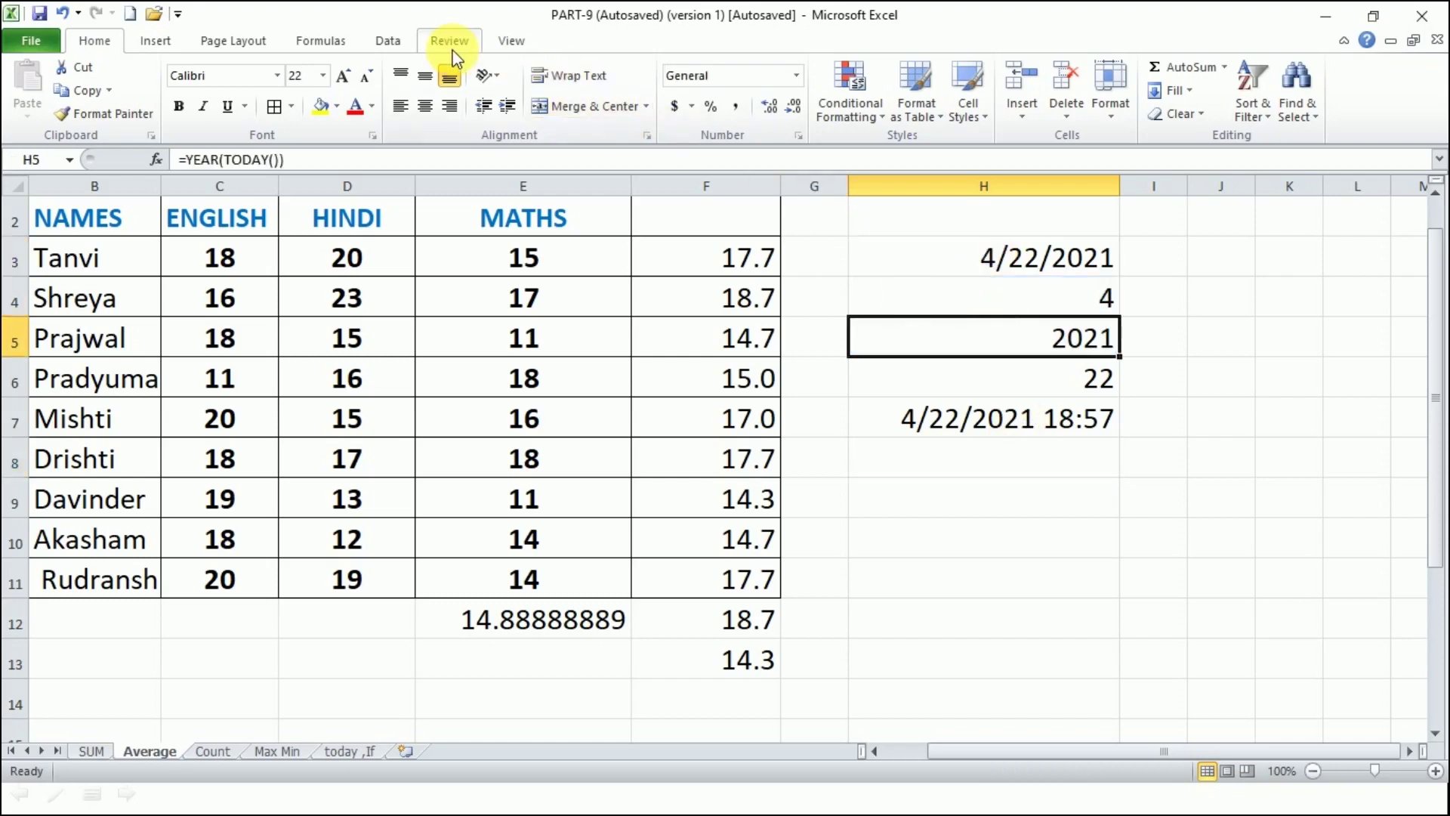
click(323, 41)
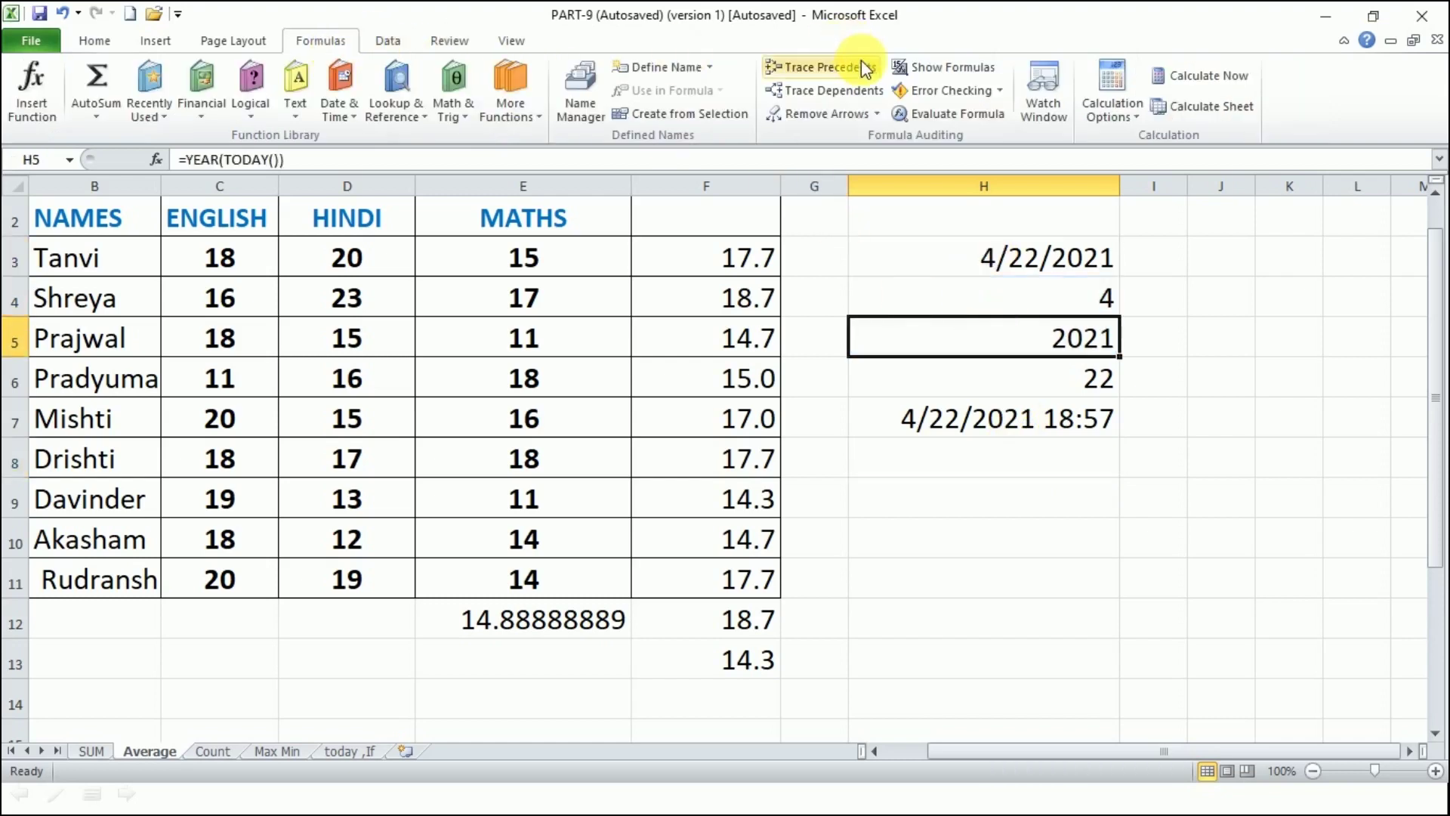
click(944, 67)
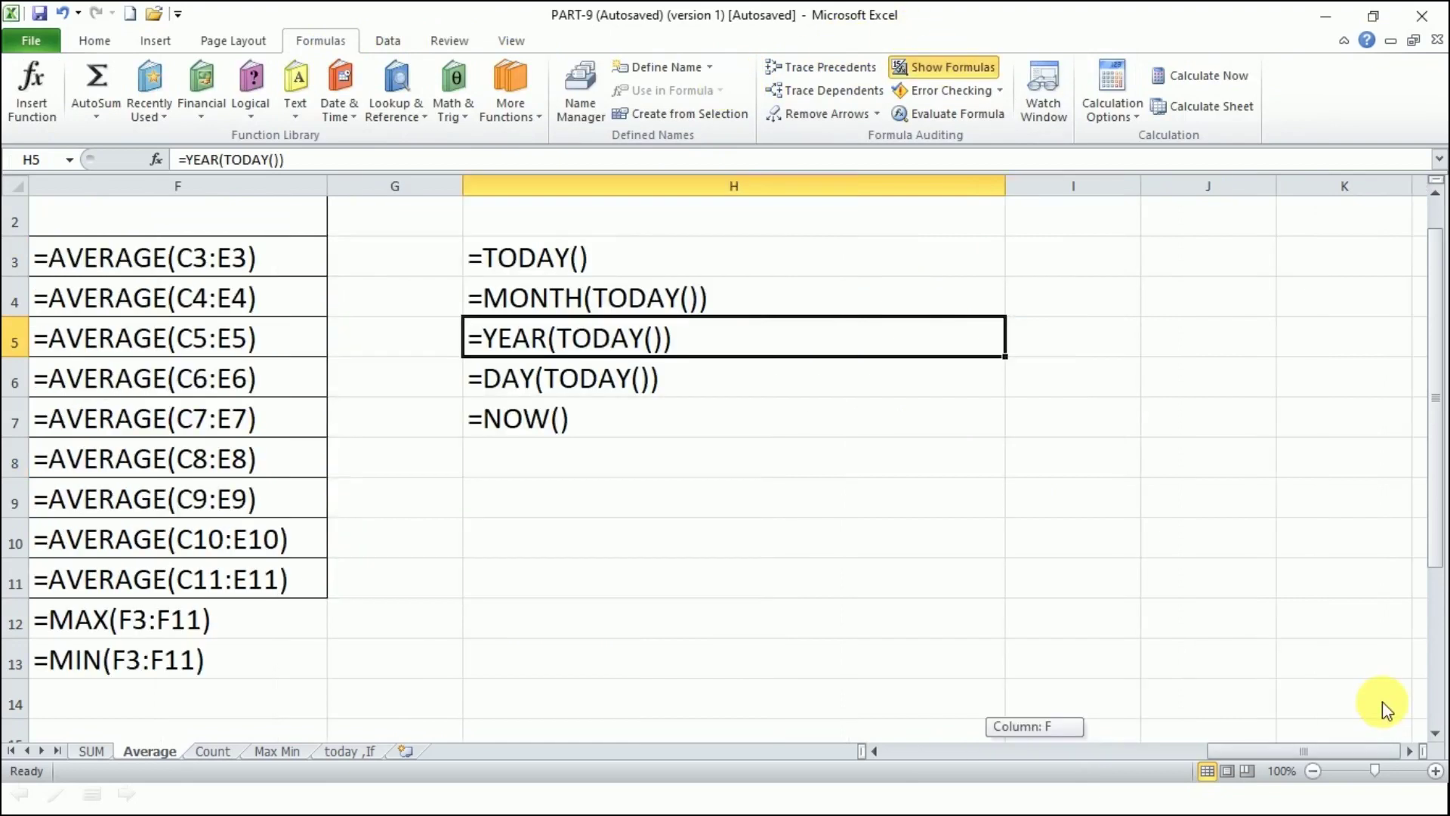
click(880, 504)
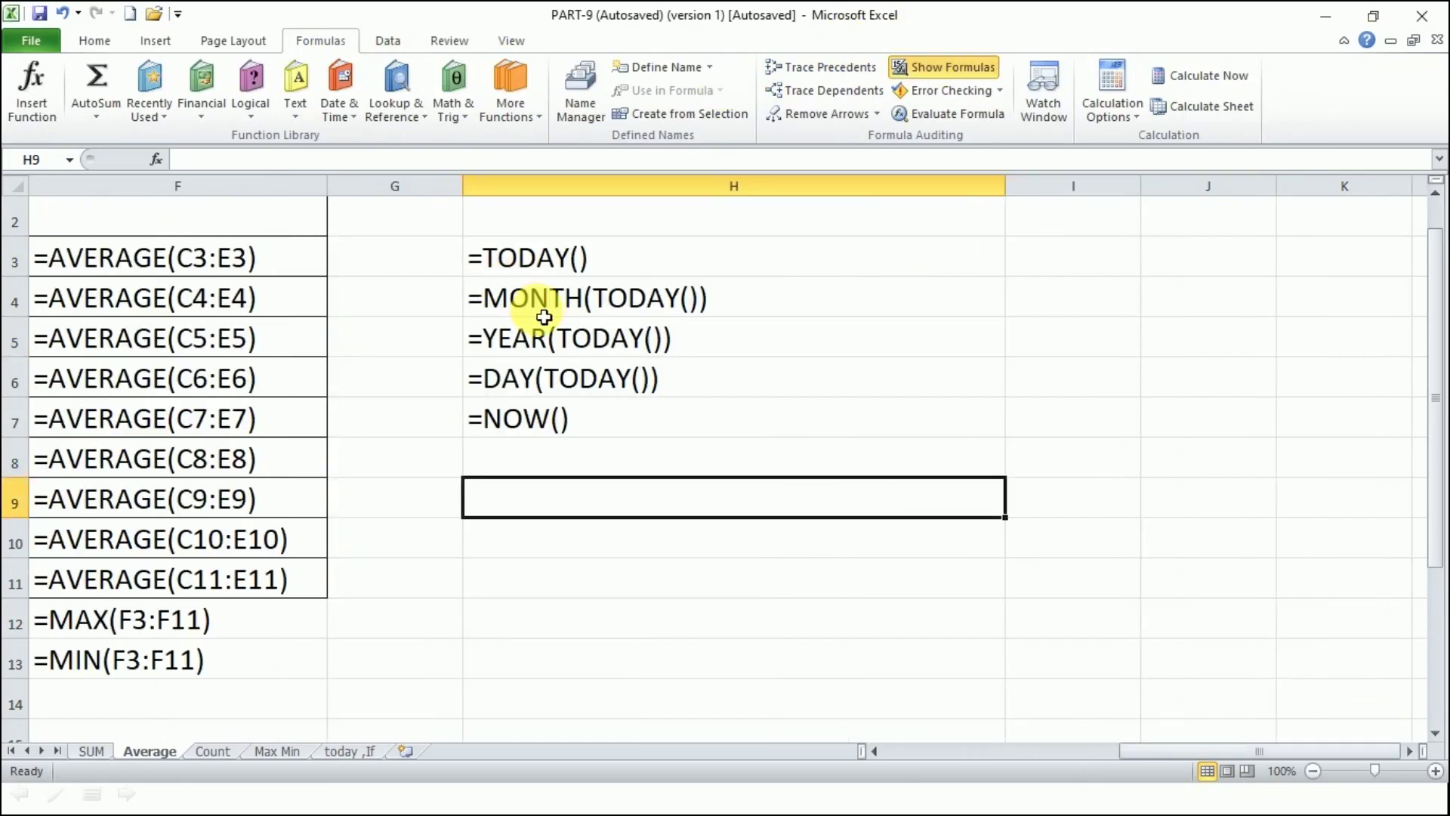